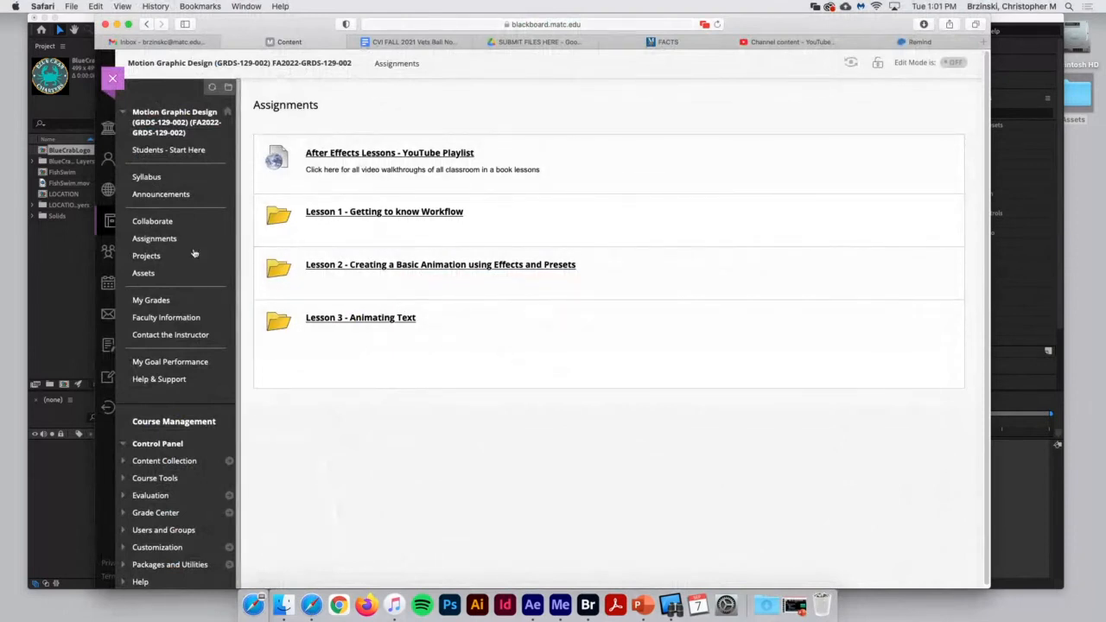
- Open the Lesson 3 - Animating Text assignment and get its Lesson03.zip start files
click(651, 365)
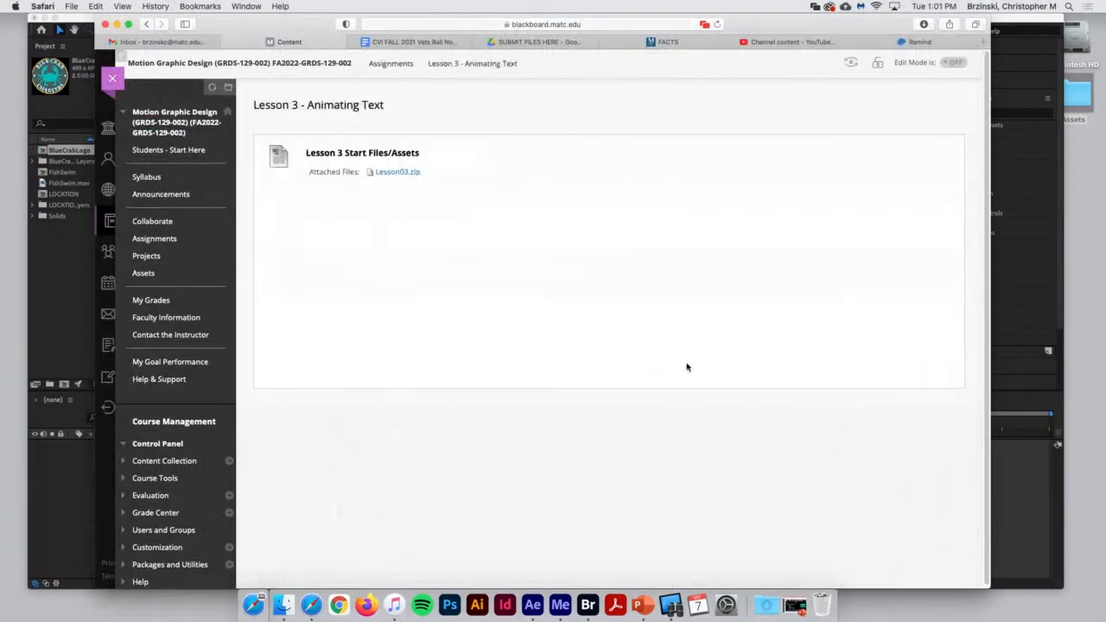
click(397, 173)
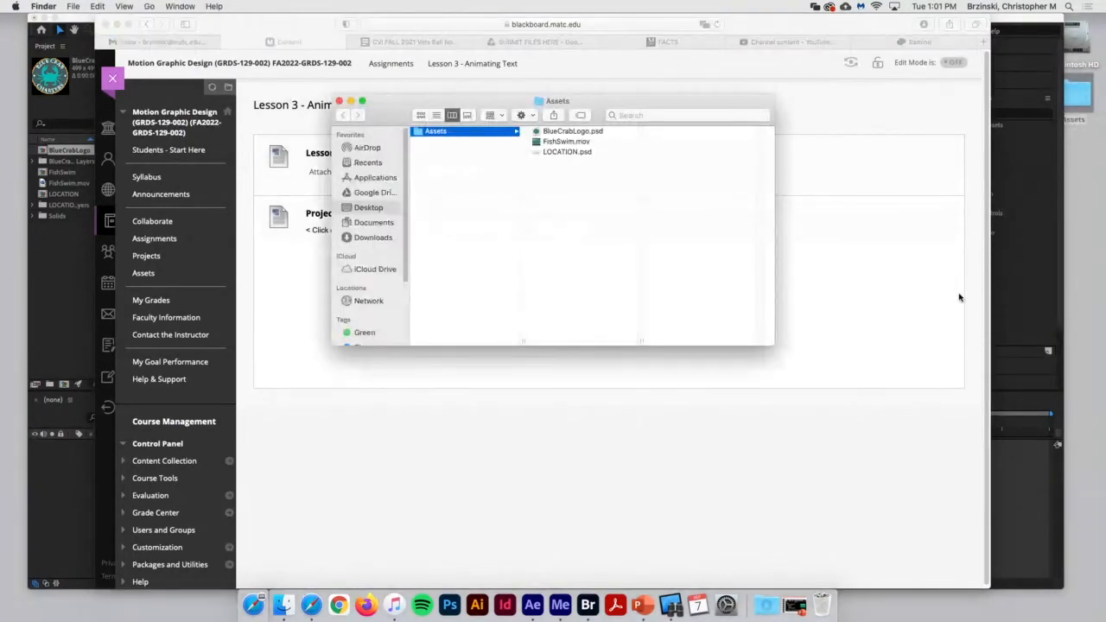
- Preview the lesson assets BlueCrabLogo.psd, FishSwim.mov and LOCATION.psd in the Assets folder, playing the movie
click(567, 131)
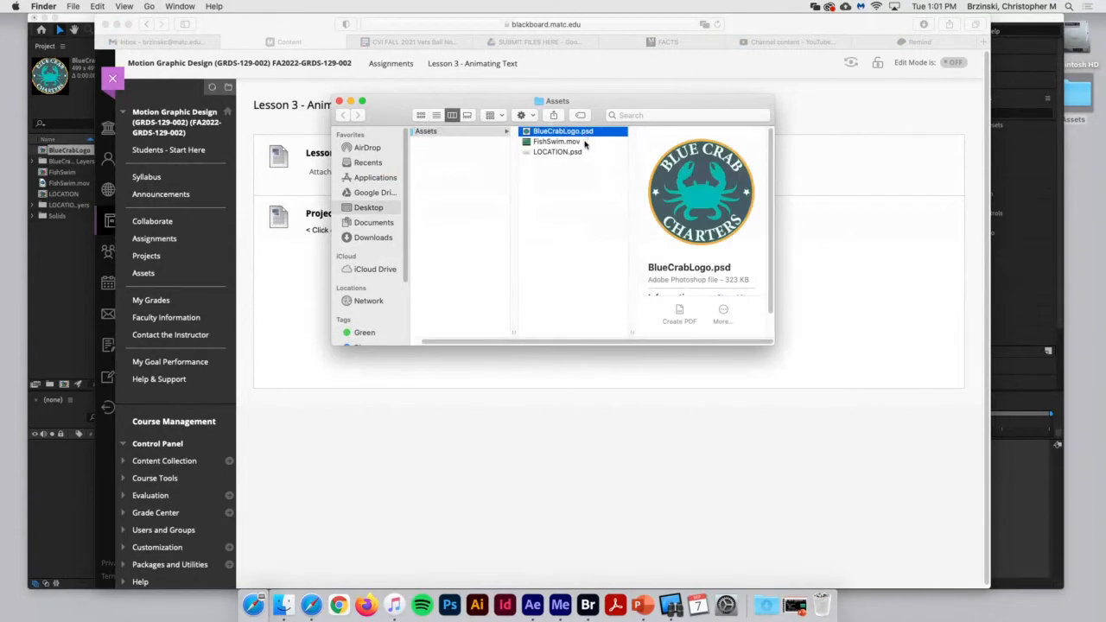
click(585, 142)
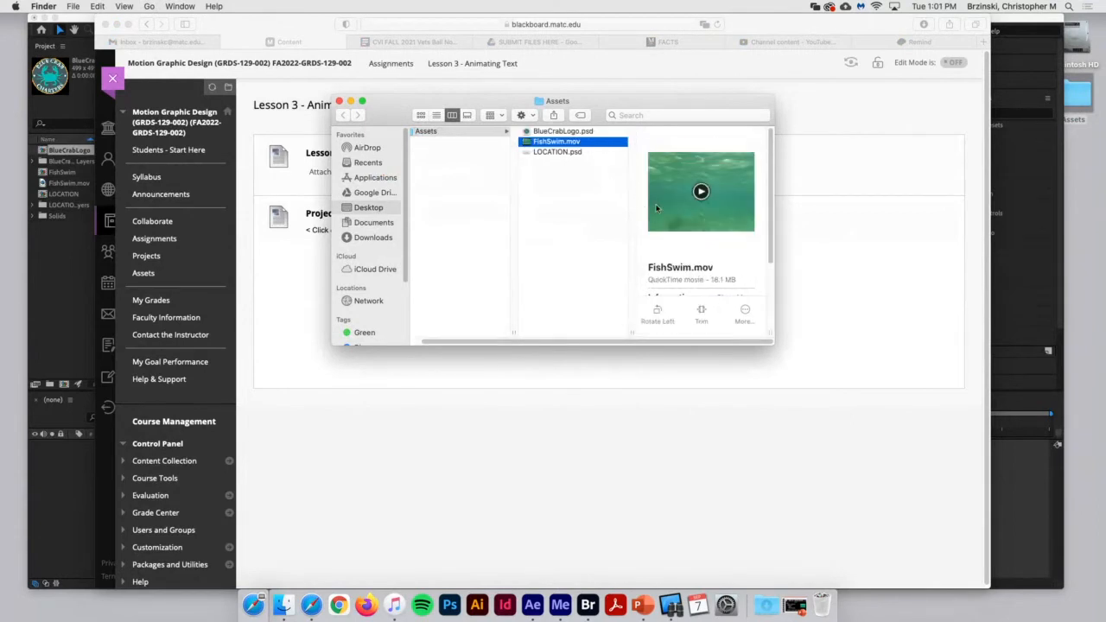
click(701, 191)
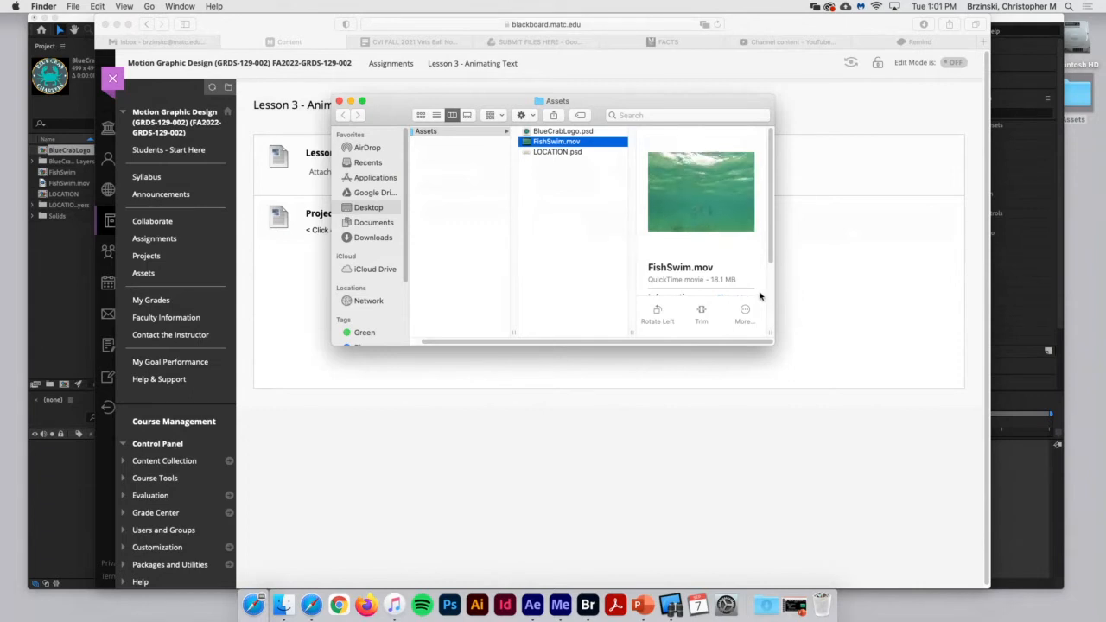
click(579, 152)
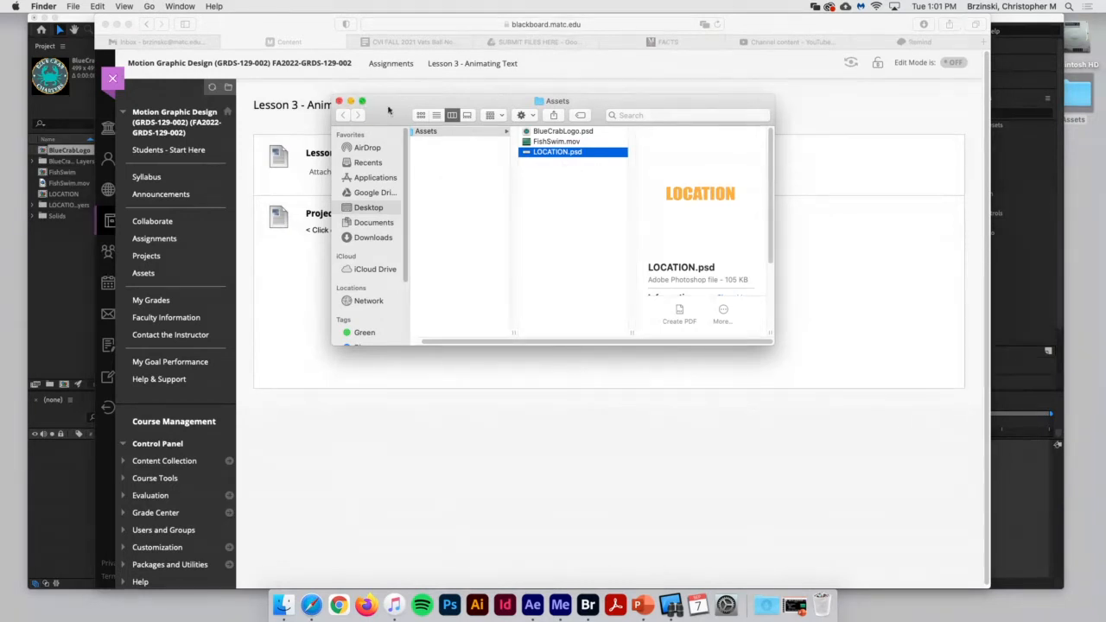
- Move the Assets window aside and view the course's Projects page with the video pixel dimensions
drag(389, 109, 703, 136)
click(410, 369)
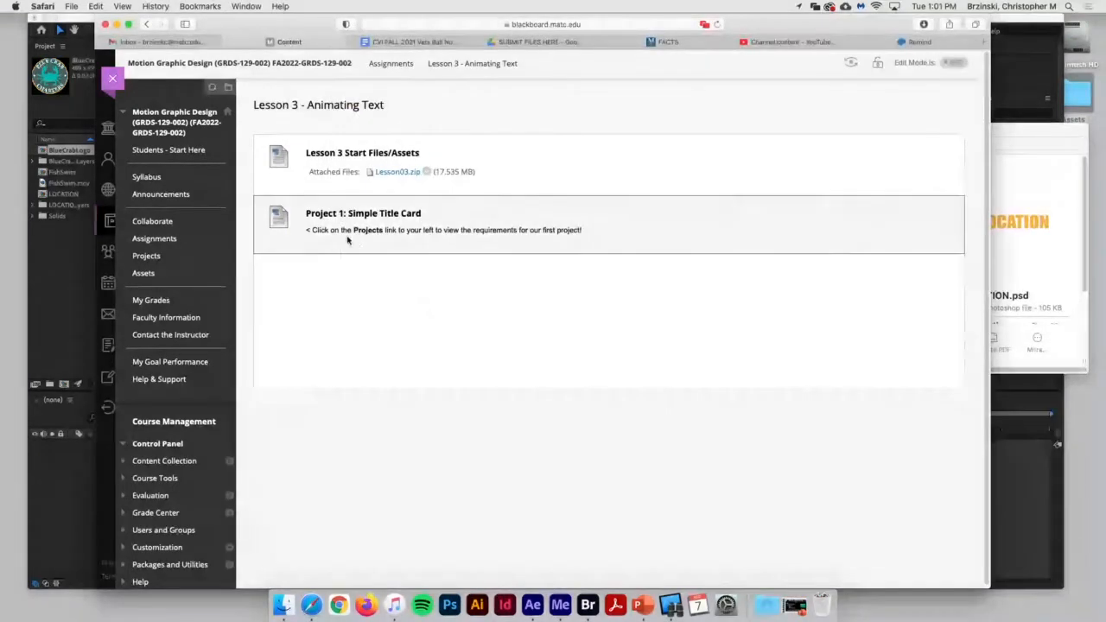
click(145, 257)
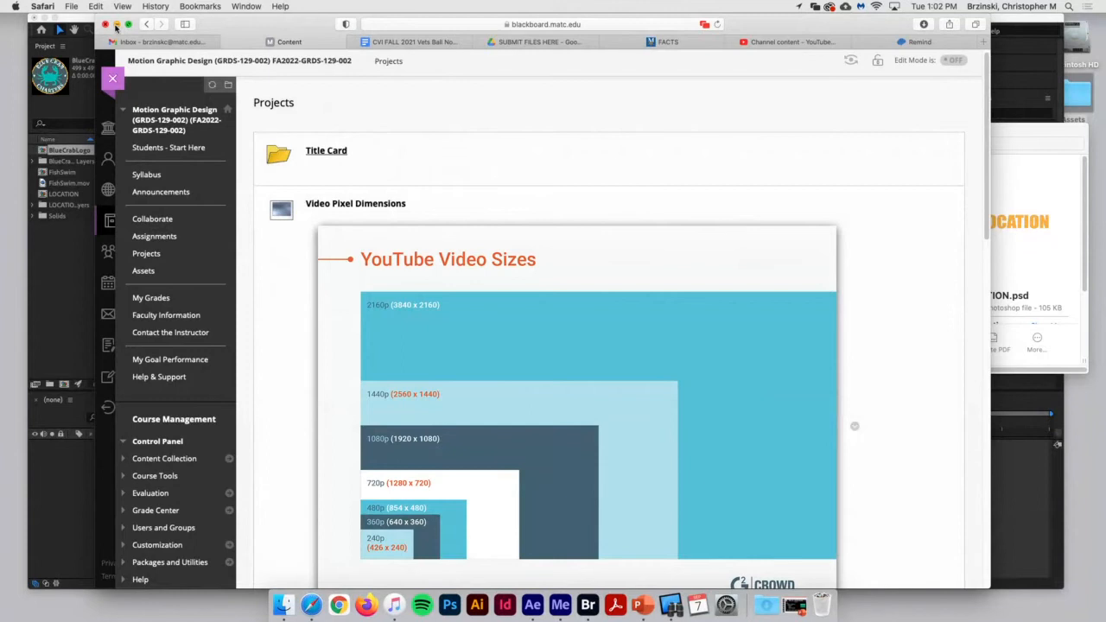
- Minimise the browser, close the old untitled After Effects project without saving it, and minimise the Bridge window
click(117, 25)
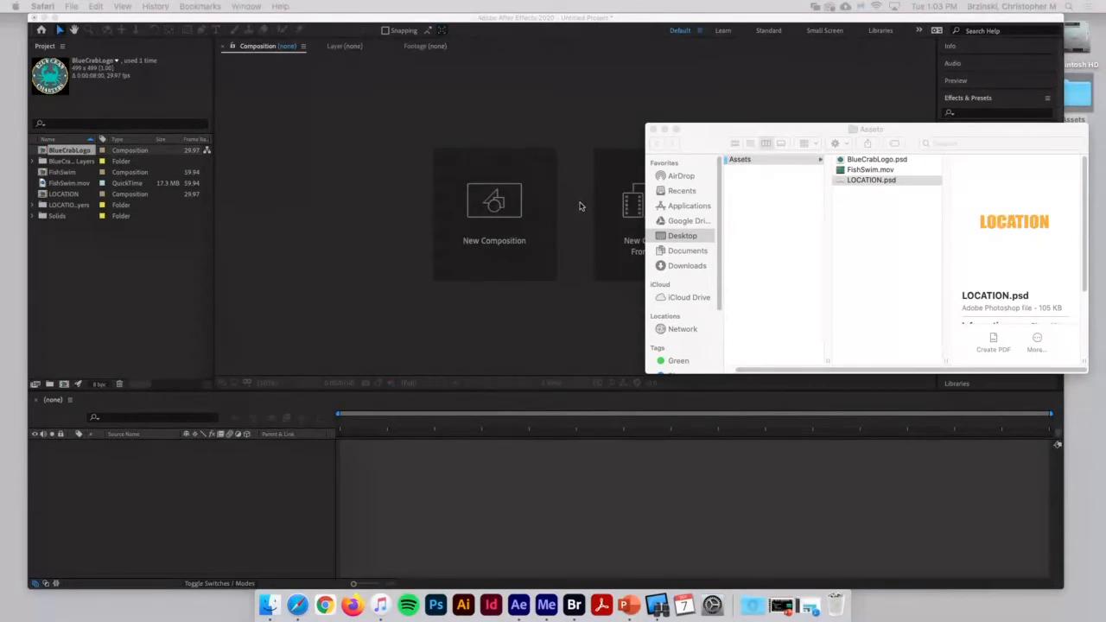
click(580, 206)
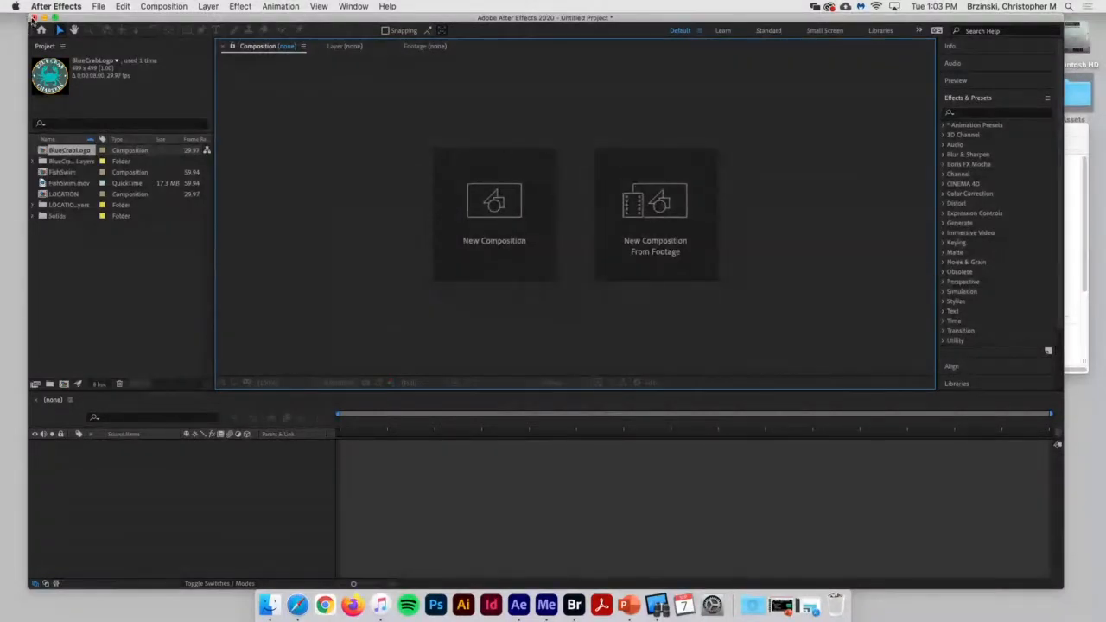
click(34, 17)
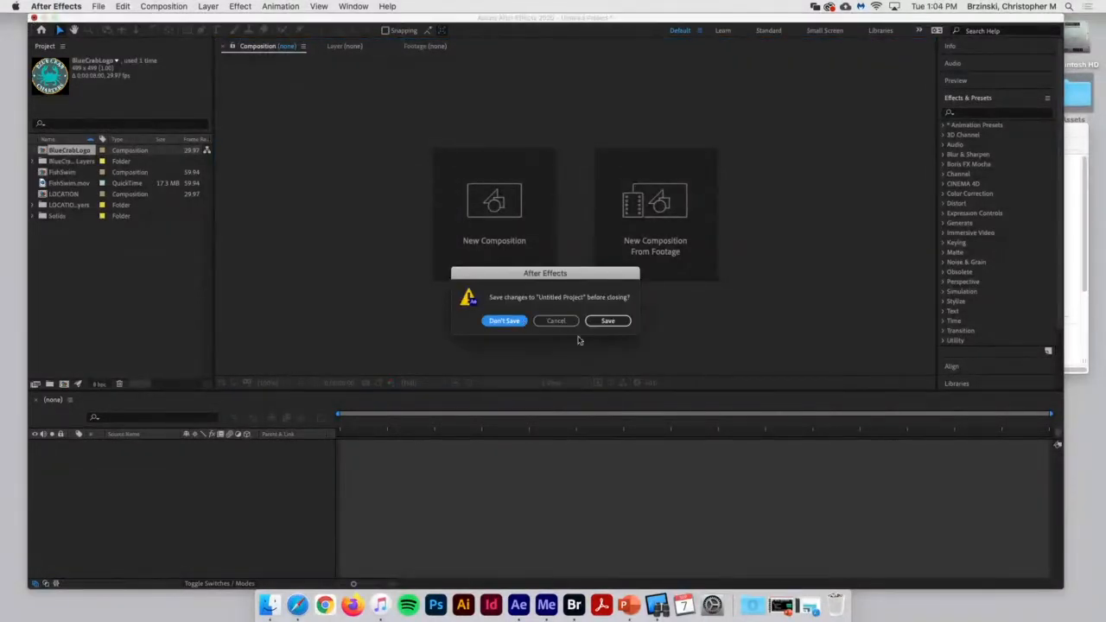
click(503, 321)
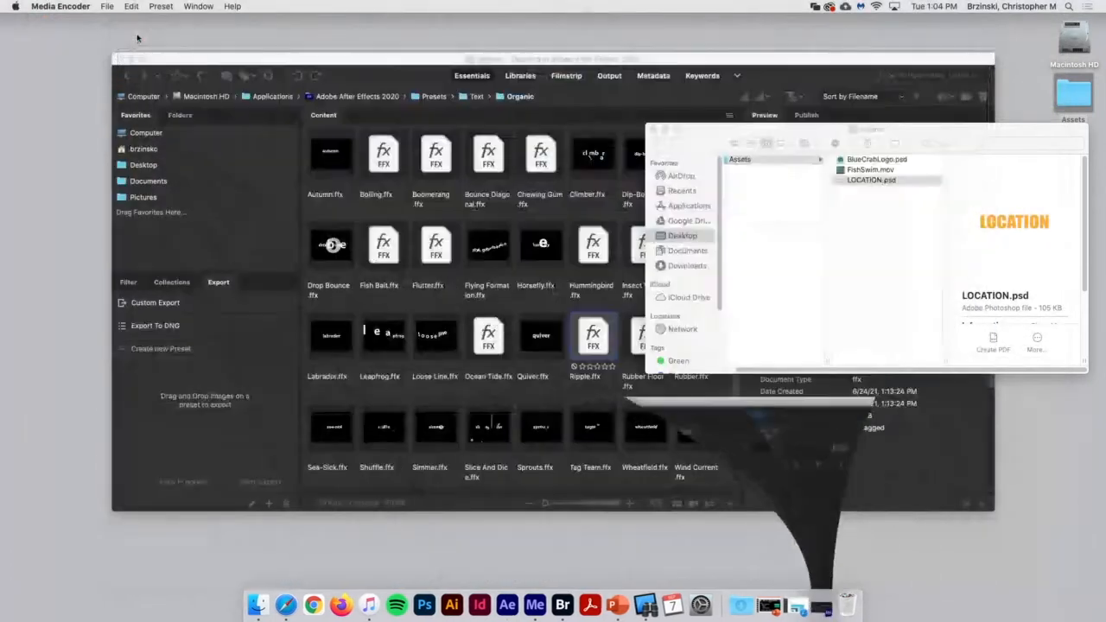
click(130, 60)
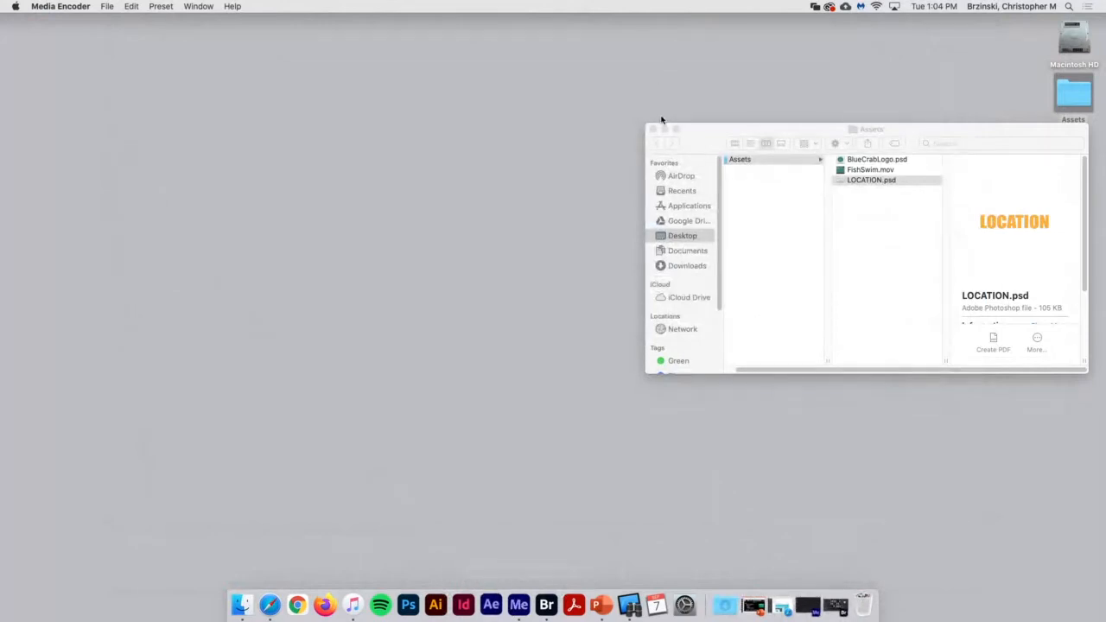
- Check the dimensions and duration of FishSwim.mov in the Assets folder's file information
click(882, 172)
click(888, 172)
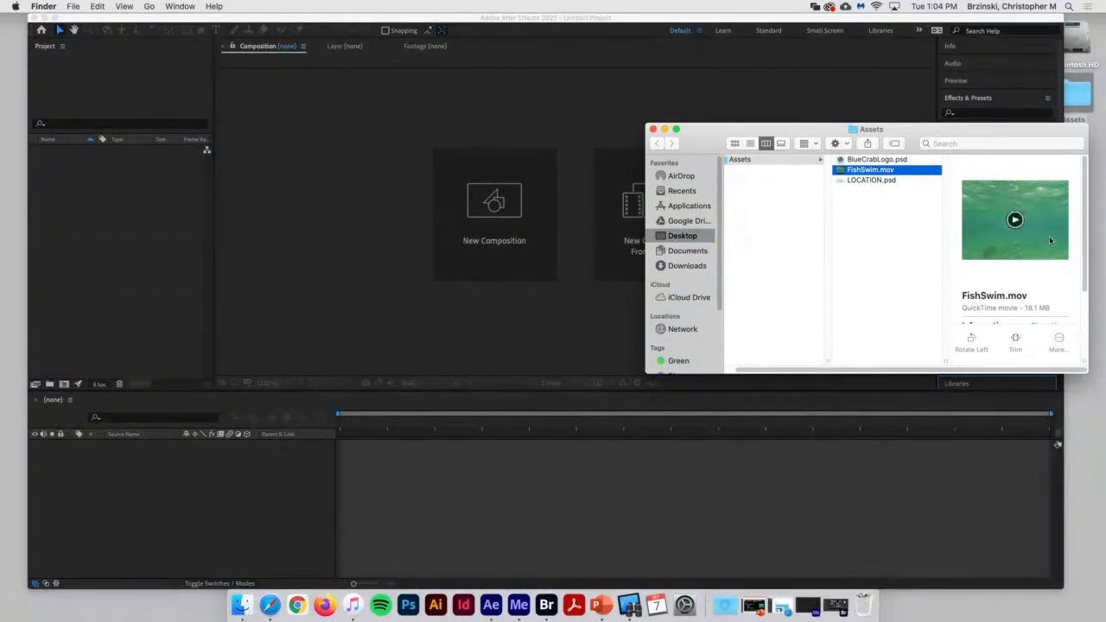
scroll(1033, 281, down, 1)
scroll(1033, 281, down, 3)
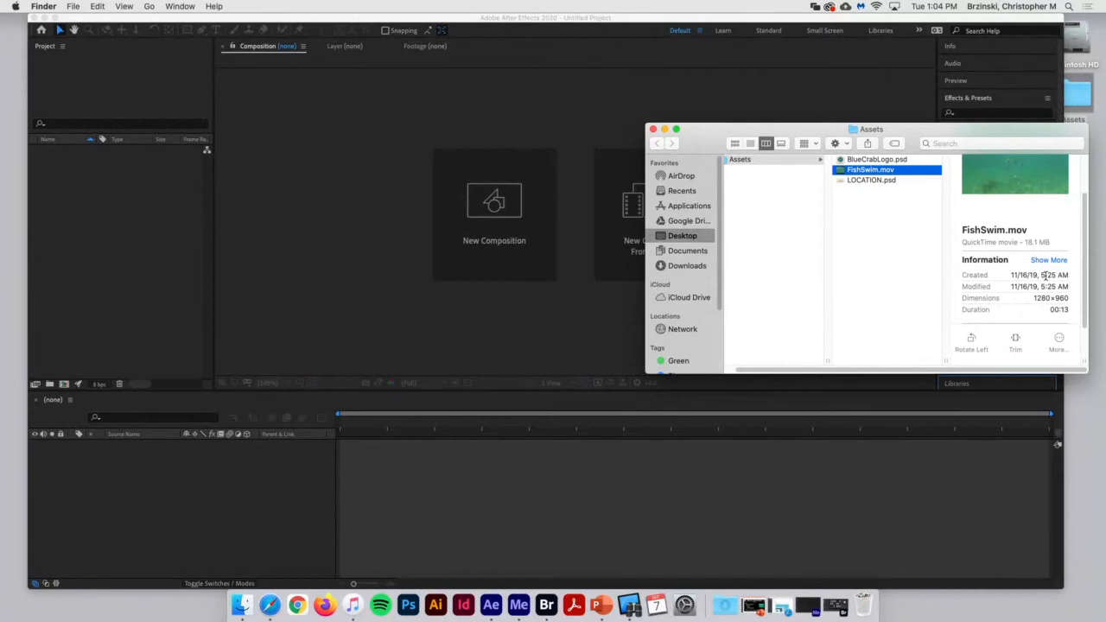
- Switch to After Effects and make a new composition from FishSwim.mov, importing it as footage with Create Composition enabled
click(531, 77)
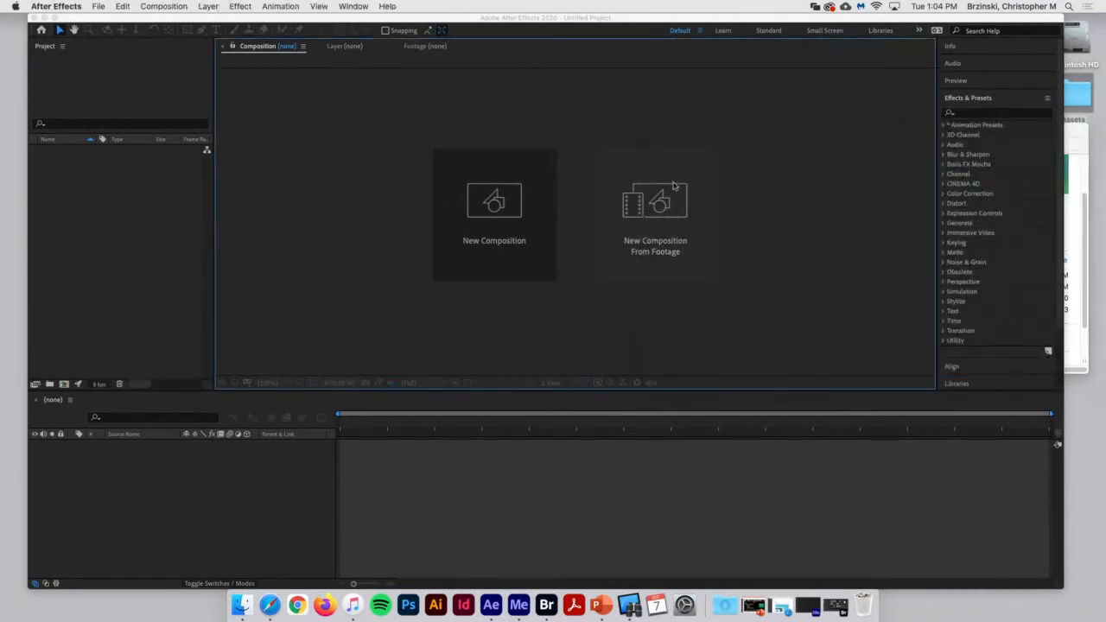
click(636, 252)
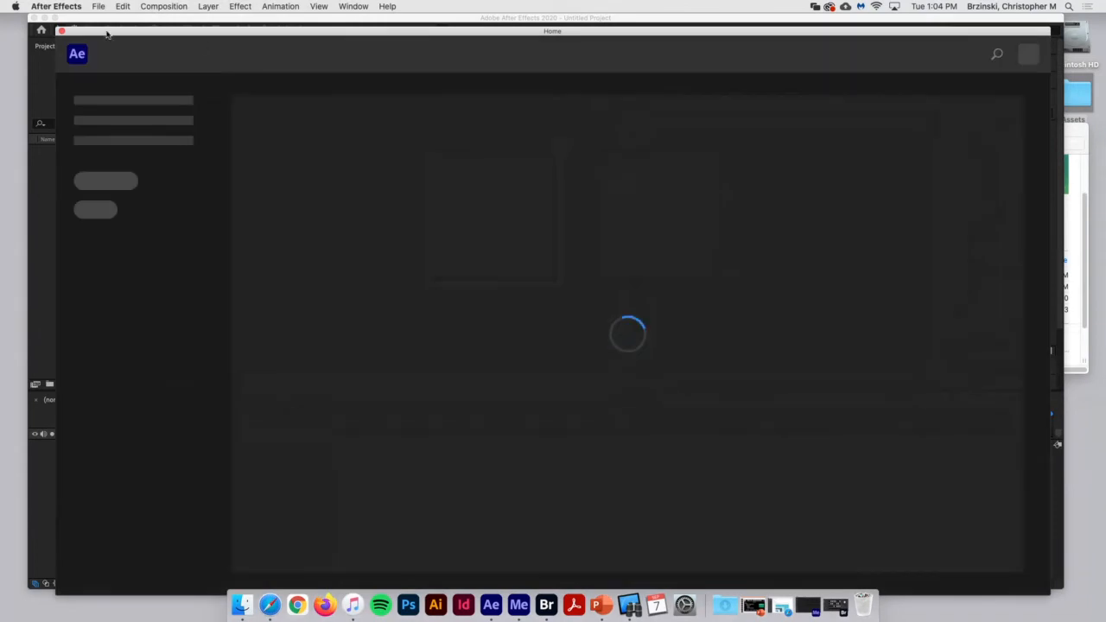
click(61, 31)
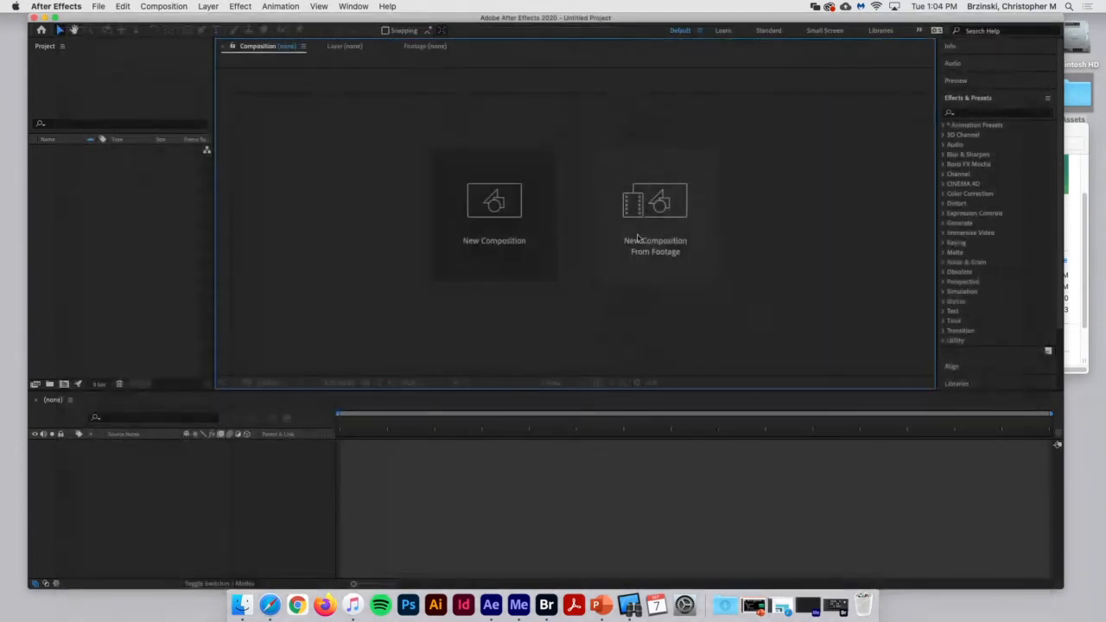
click(673, 224)
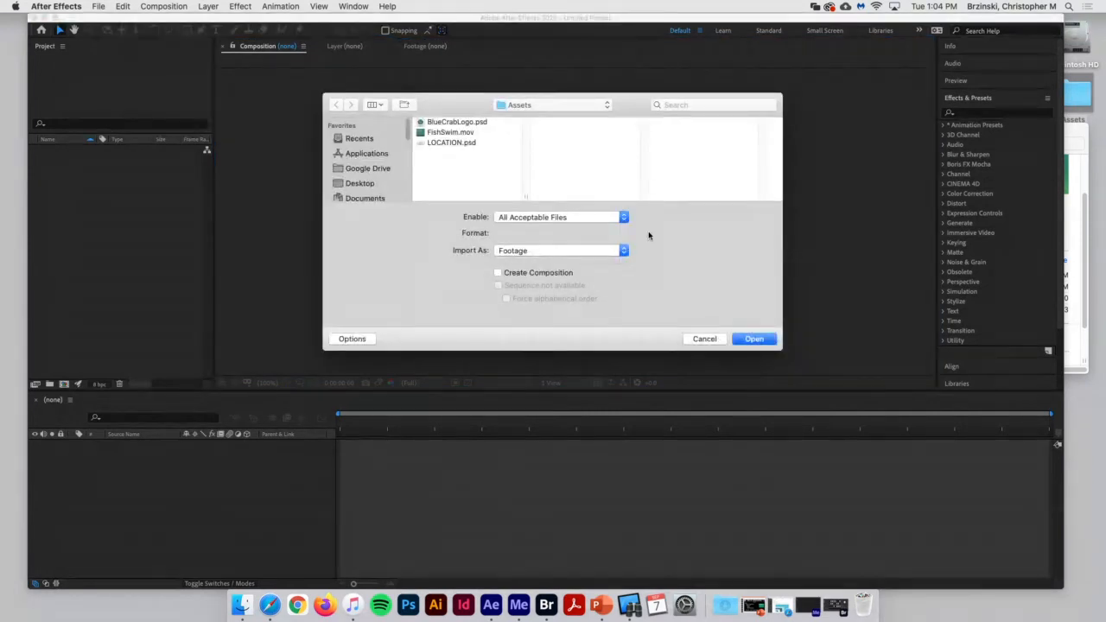
click(472, 133)
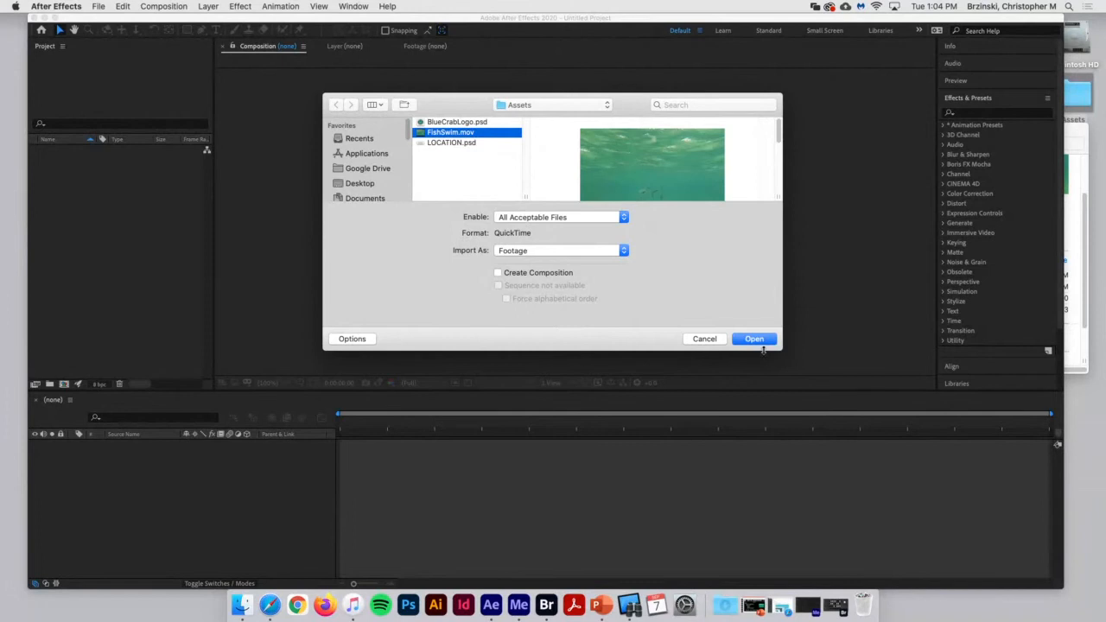
drag(782, 350, 812, 426)
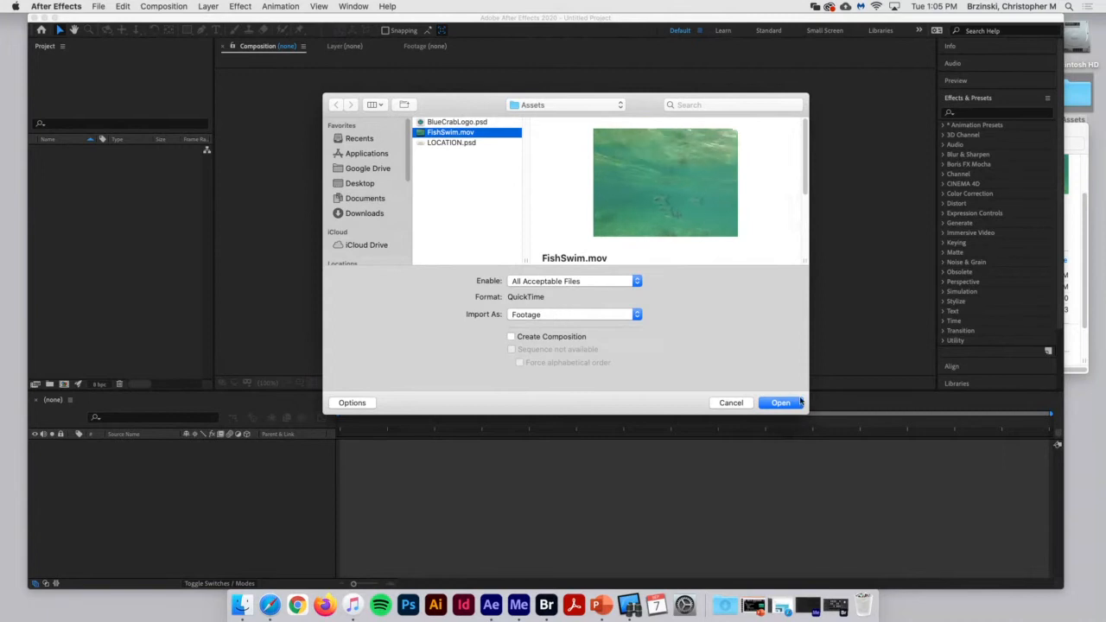
click(511, 337)
click(780, 403)
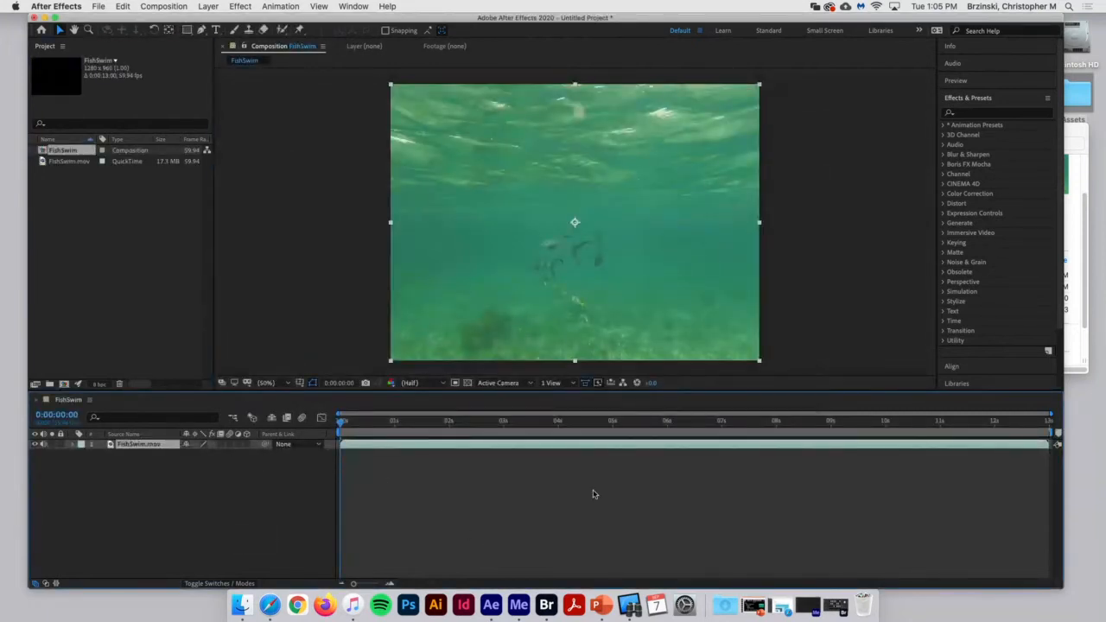
- Review the FishSwim composition's settings, accept them as they are, and keep the playhead at the start of the timeline
drag(354, 421, 173, 452)
click(169, 6)
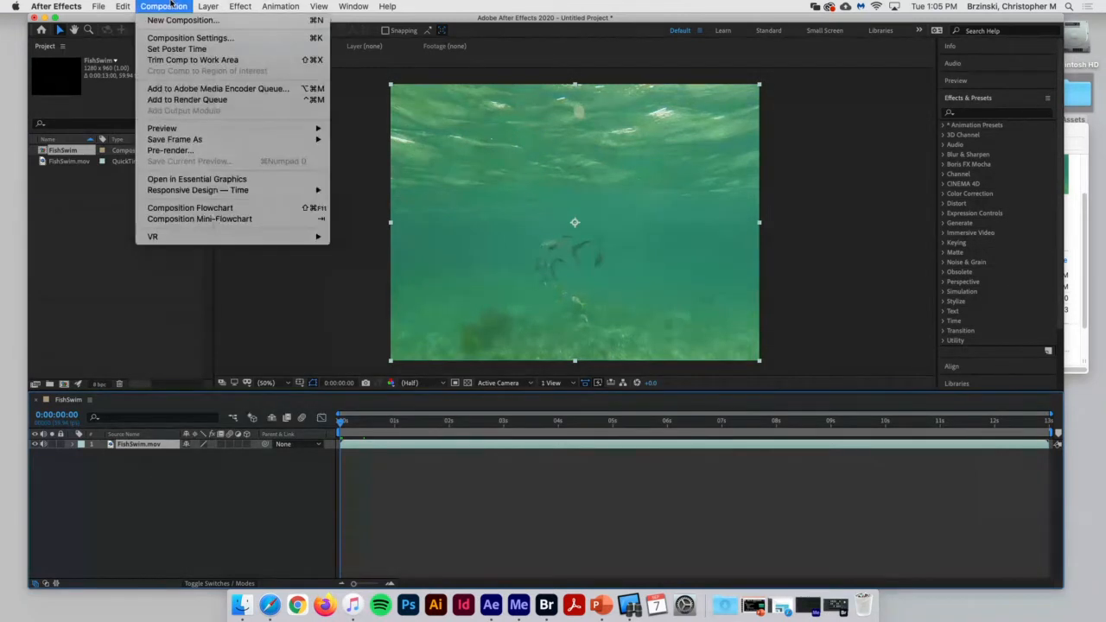
click(190, 37)
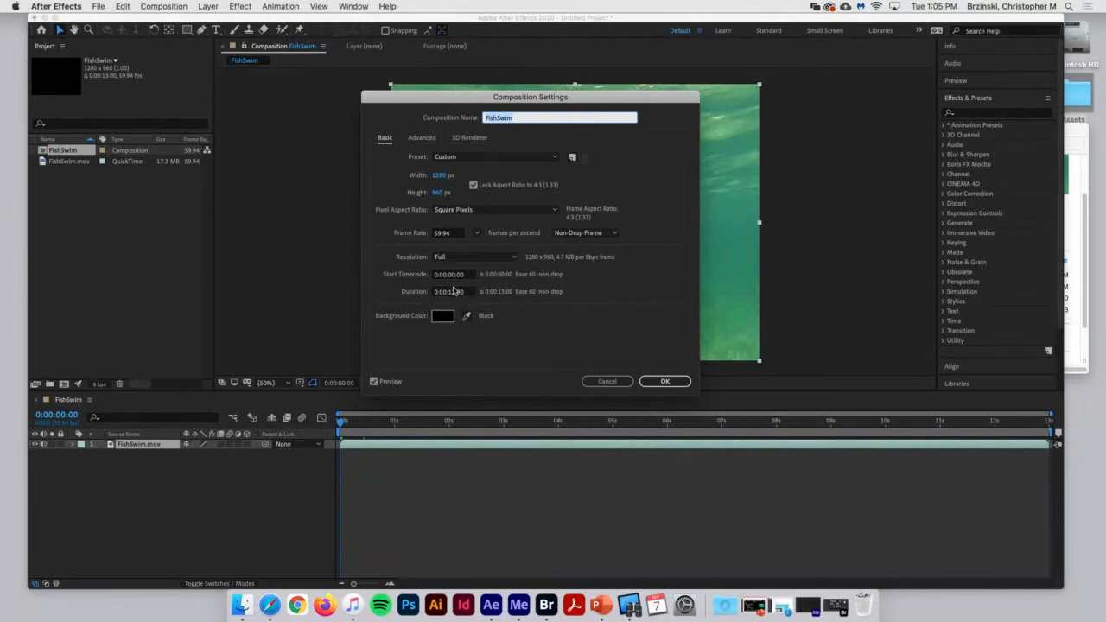
click(665, 381)
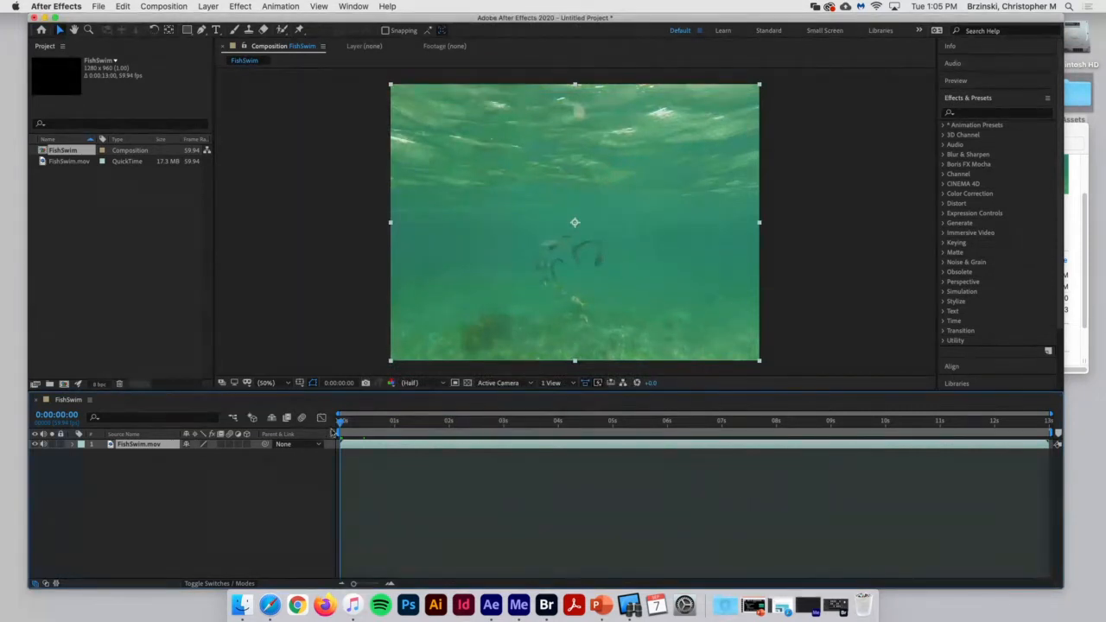
drag(342, 422, 229, 466)
- Add a text layer reading "Snorkel Tours" in the upper part of the FishSwim composition
click(216, 30)
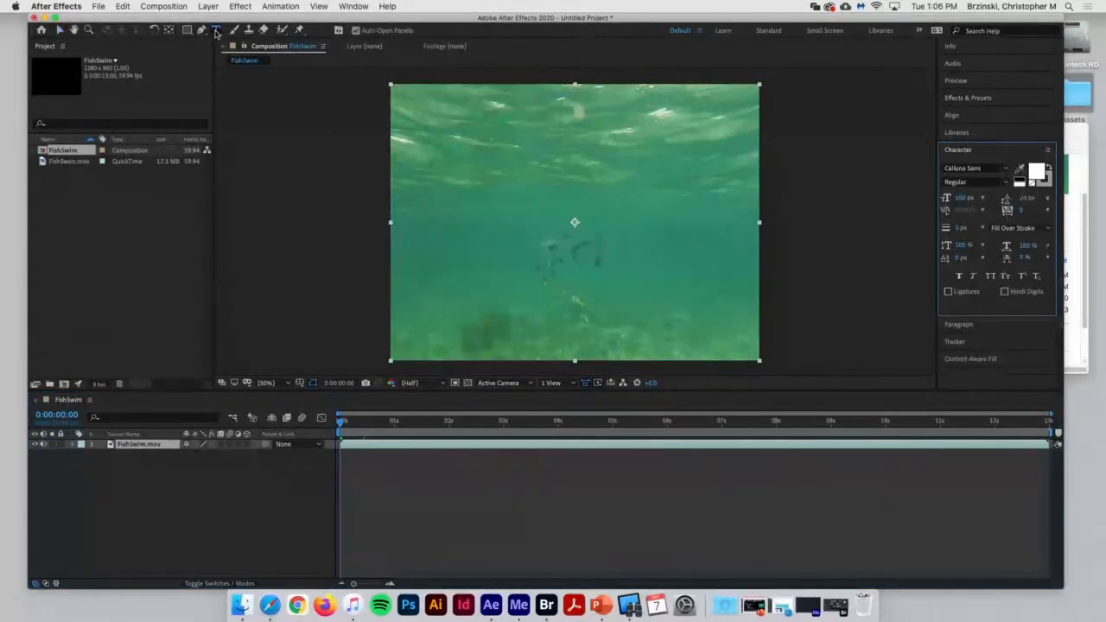
click(459, 140)
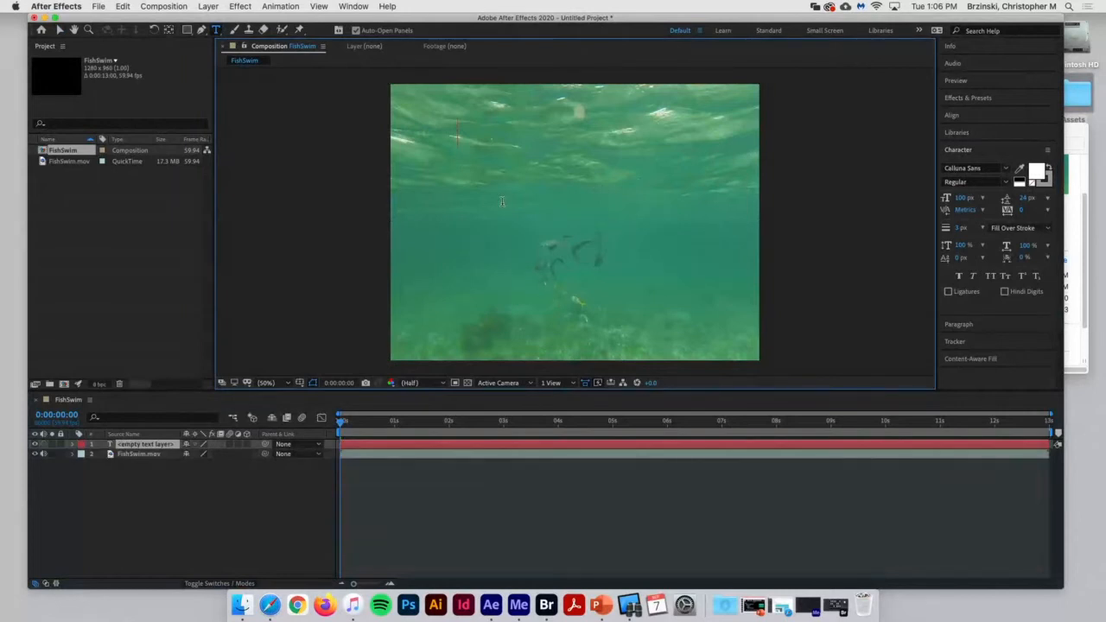
text(Snor)
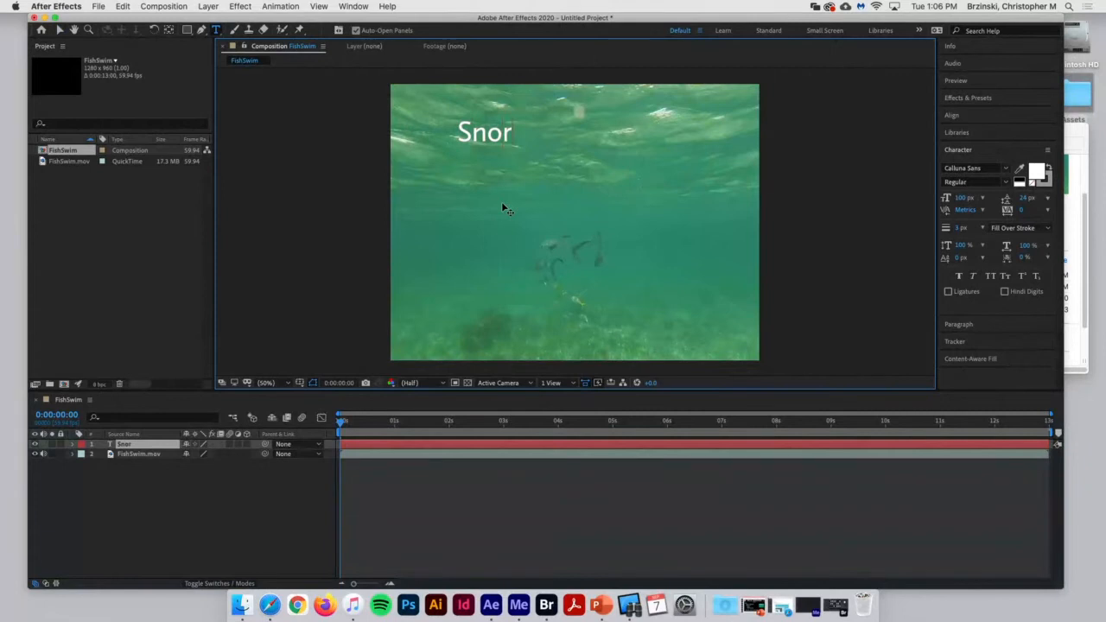
text(kel Tours)
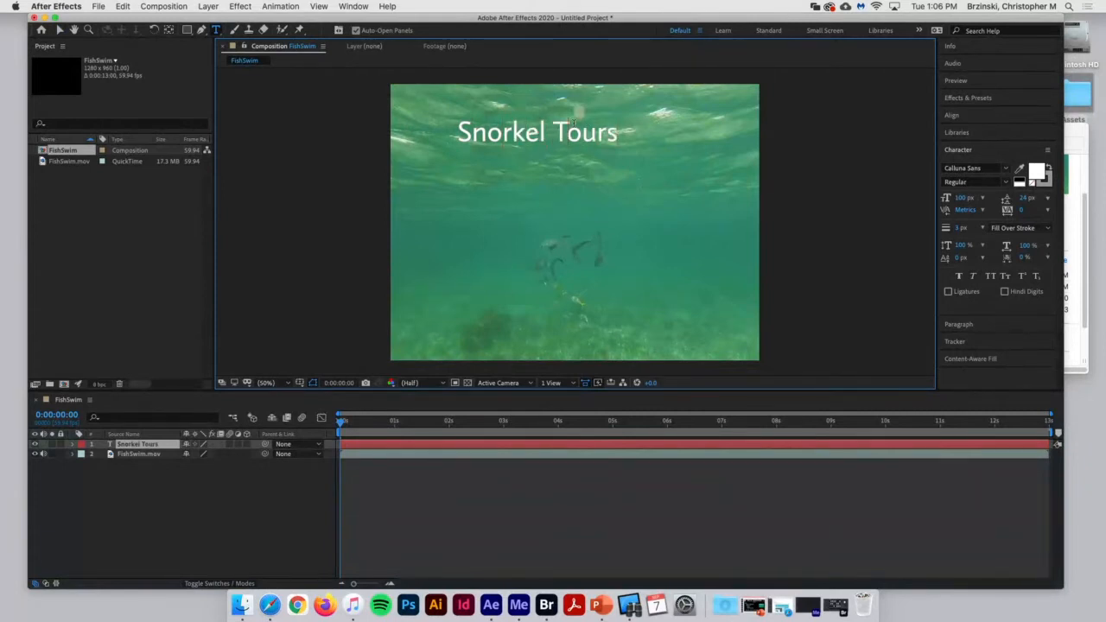
- Select all of the "Snorkel Tours" title text, check the installed fonts, and open the Adobe Fonts site to add more
key(super+a)
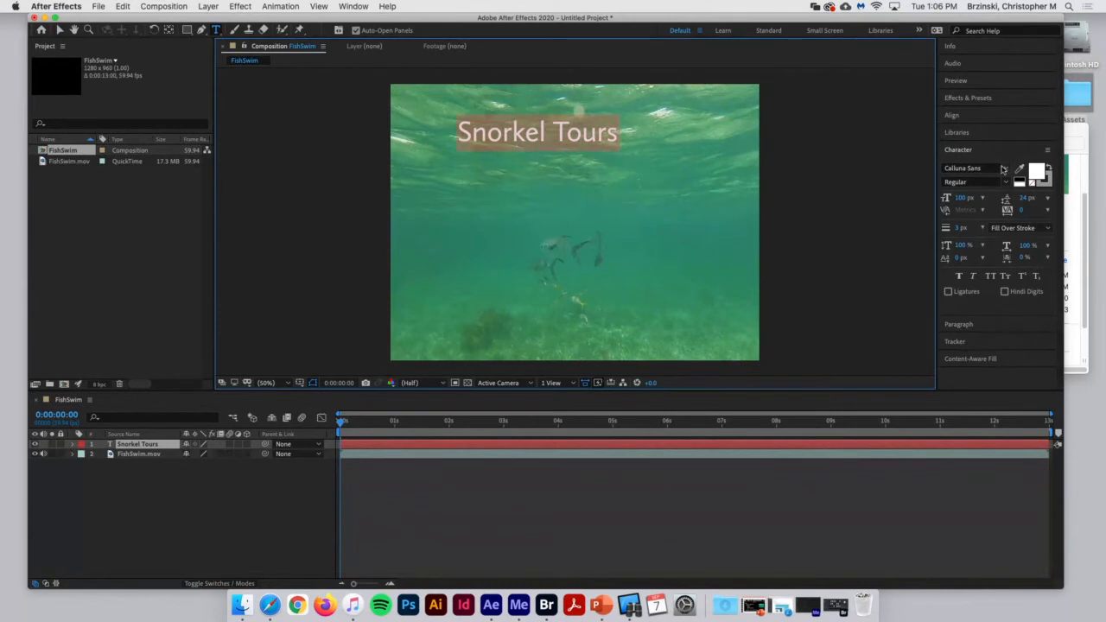
click(1004, 171)
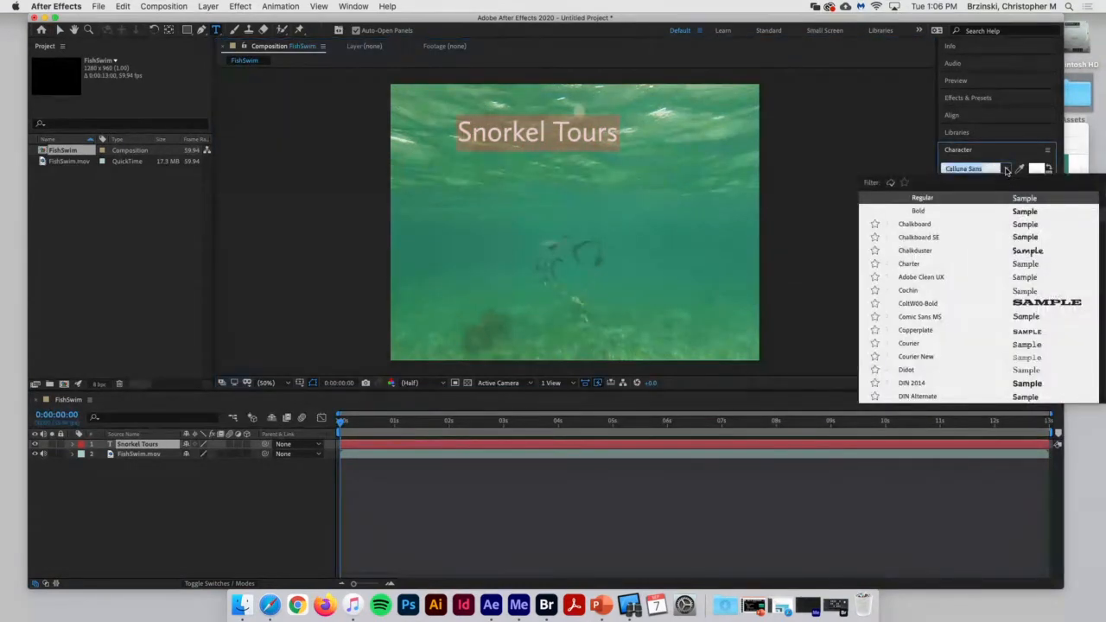
click(1005, 171)
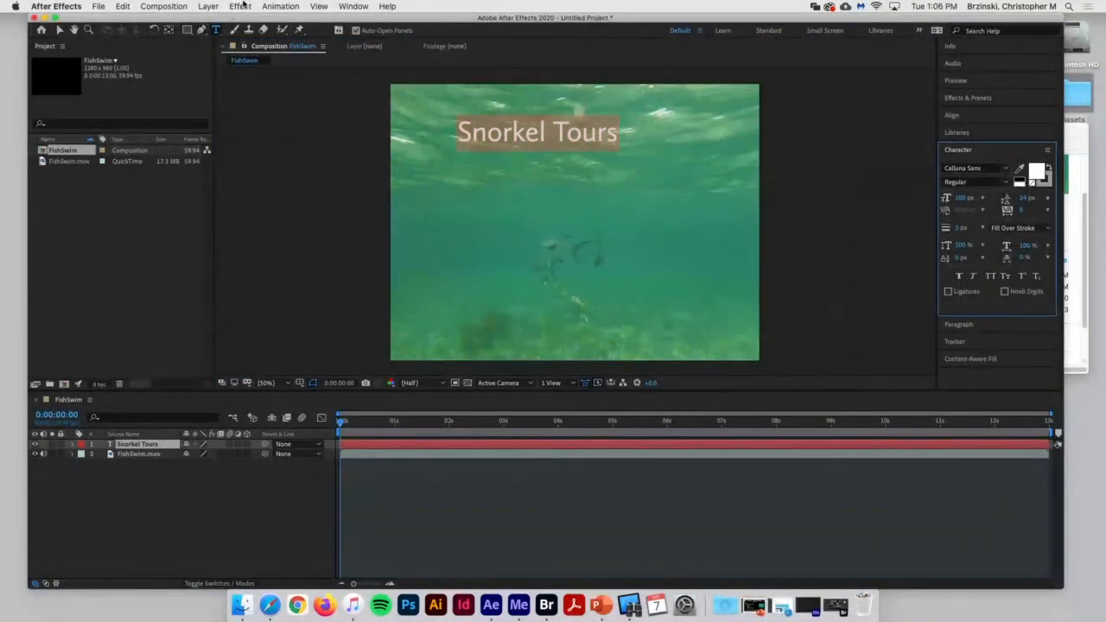
click(99, 6)
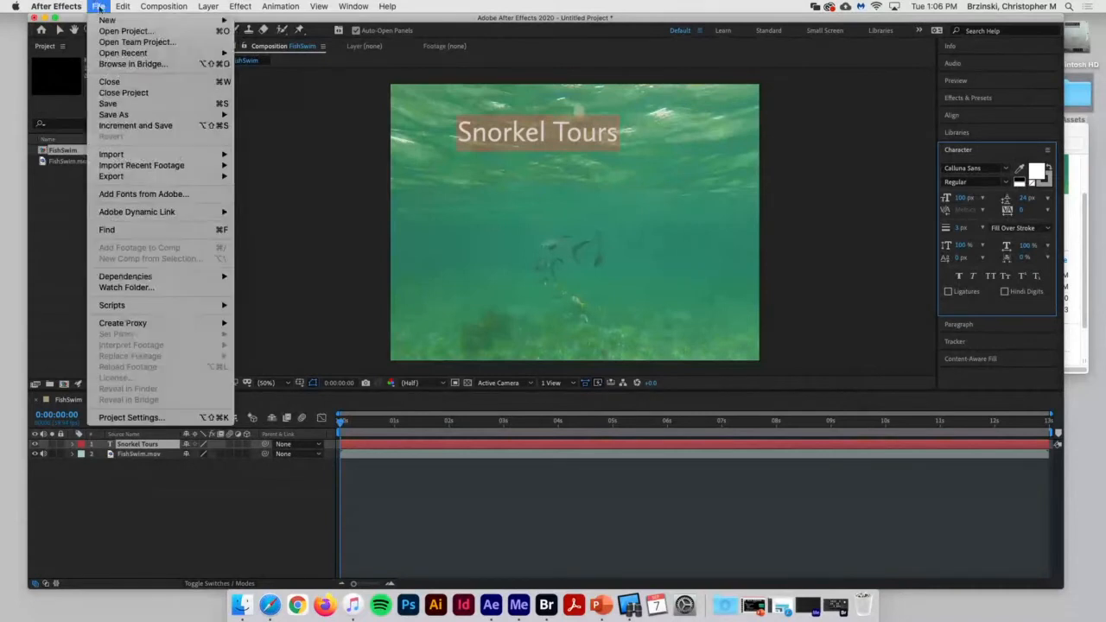
click(160, 196)
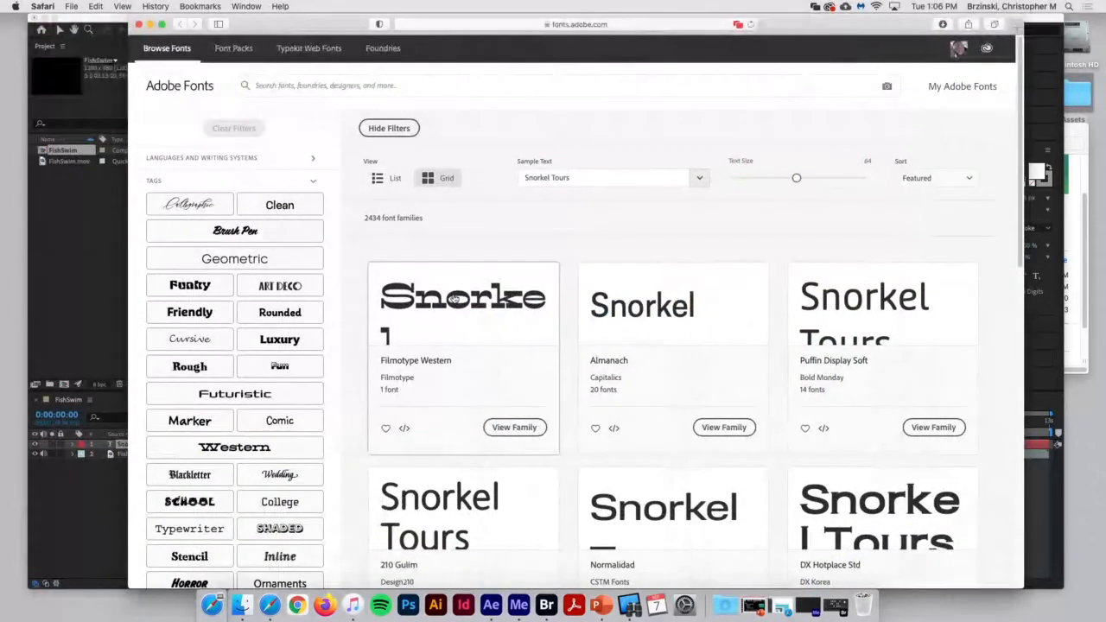
- Filter the Adobe Fonts catalogue to sans serif families with medium weight, width and x-height, low contrast and standard capitalization
scroll(649, 267, down, 10)
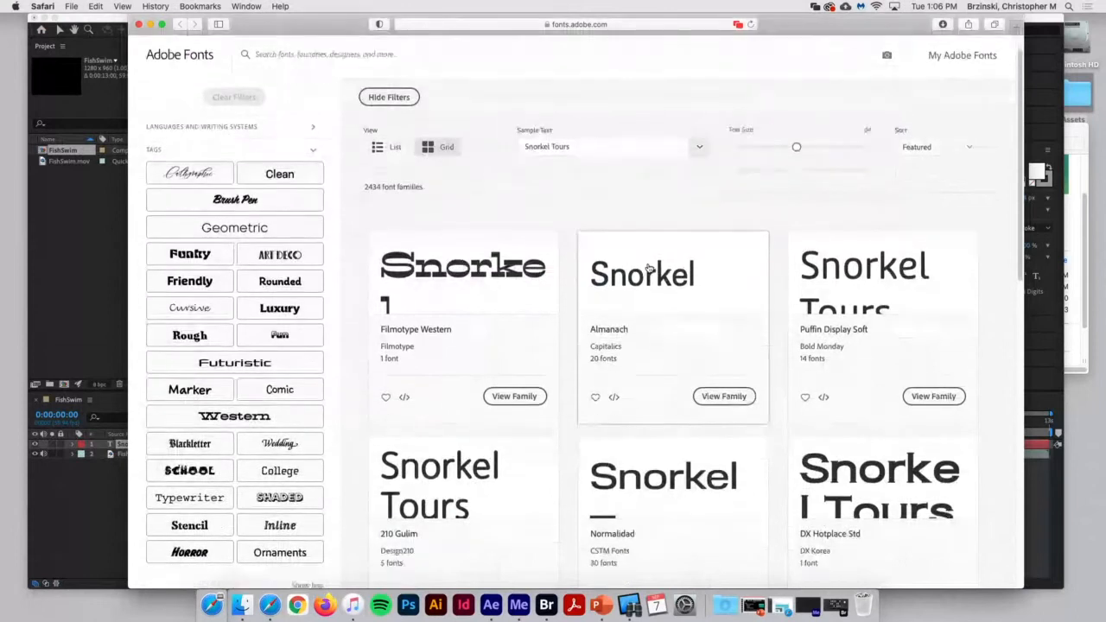
scroll(648, 269, up, 5)
scroll(648, 270, up, 5)
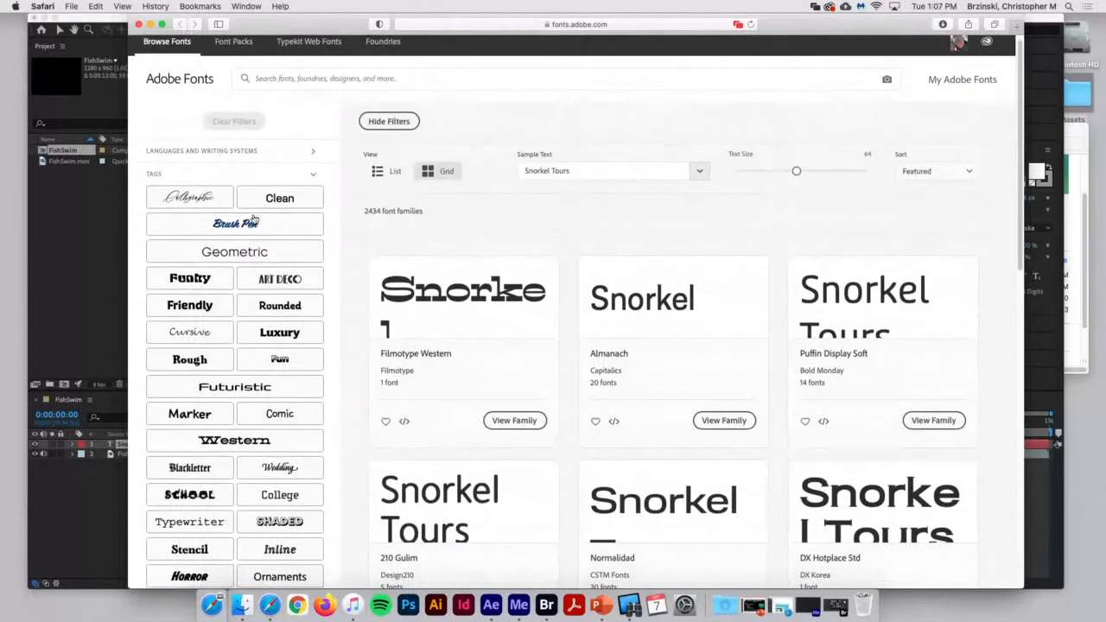
scroll(250, 220, down, 1)
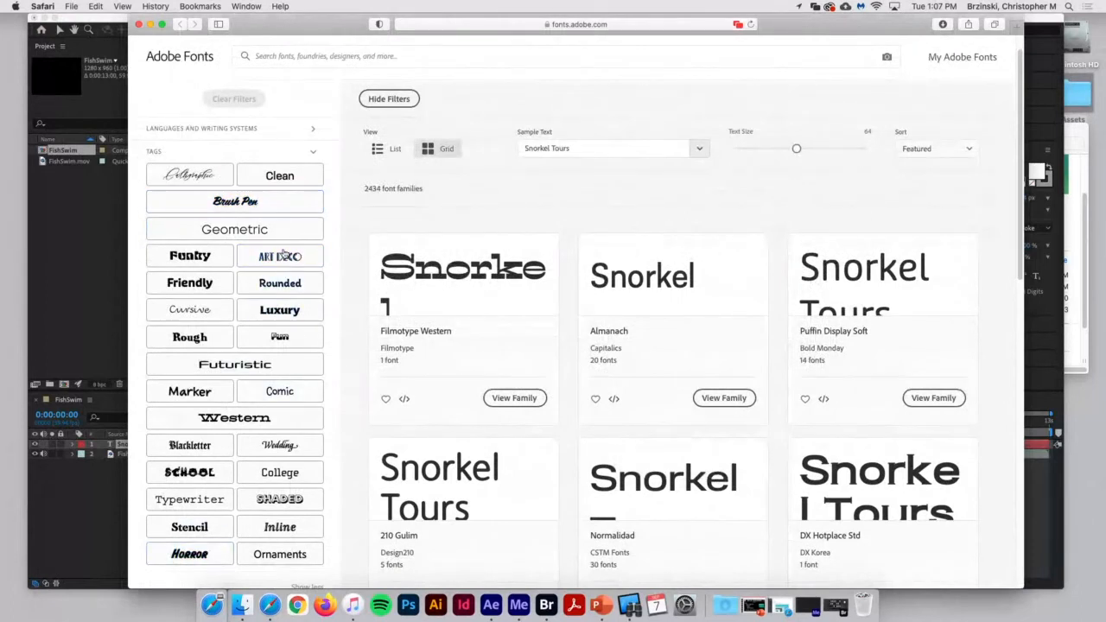
click(311, 153)
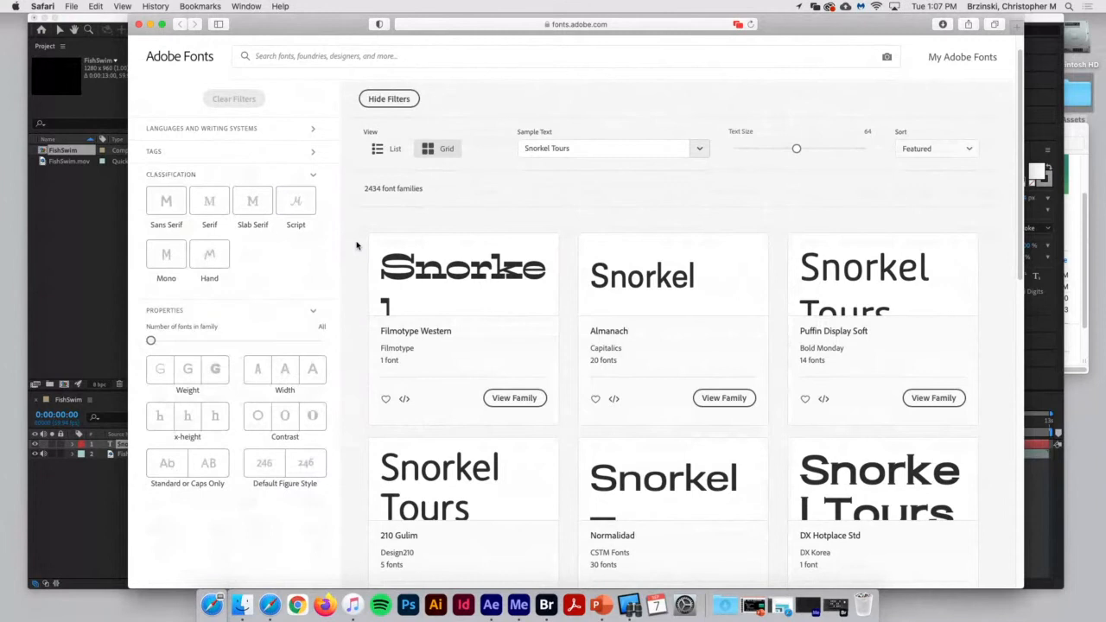
click(166, 200)
click(187, 369)
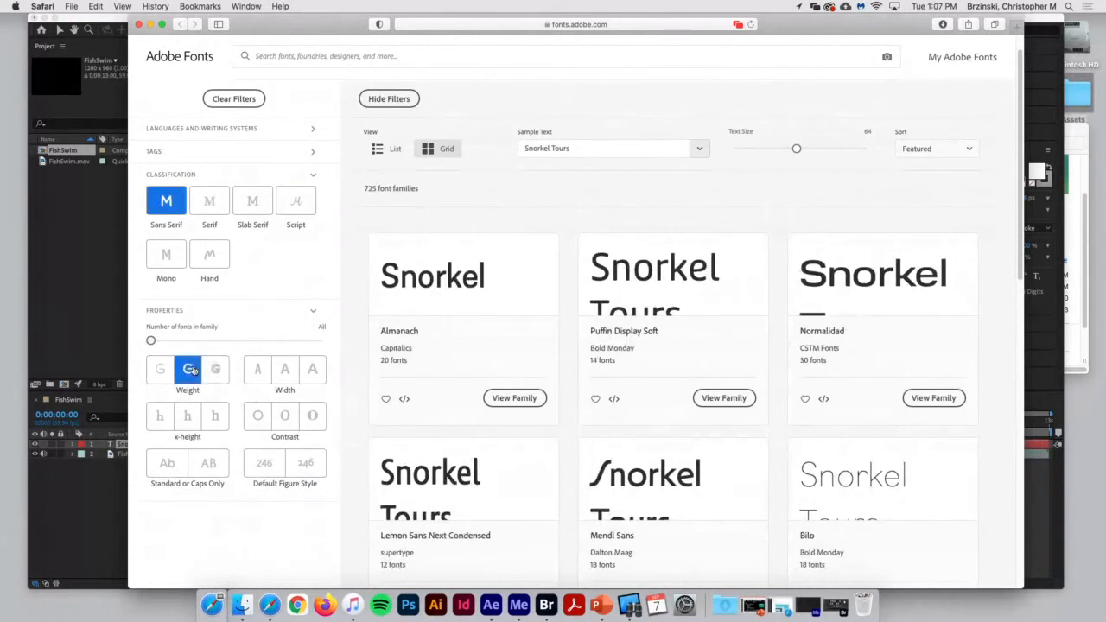
click(188, 416)
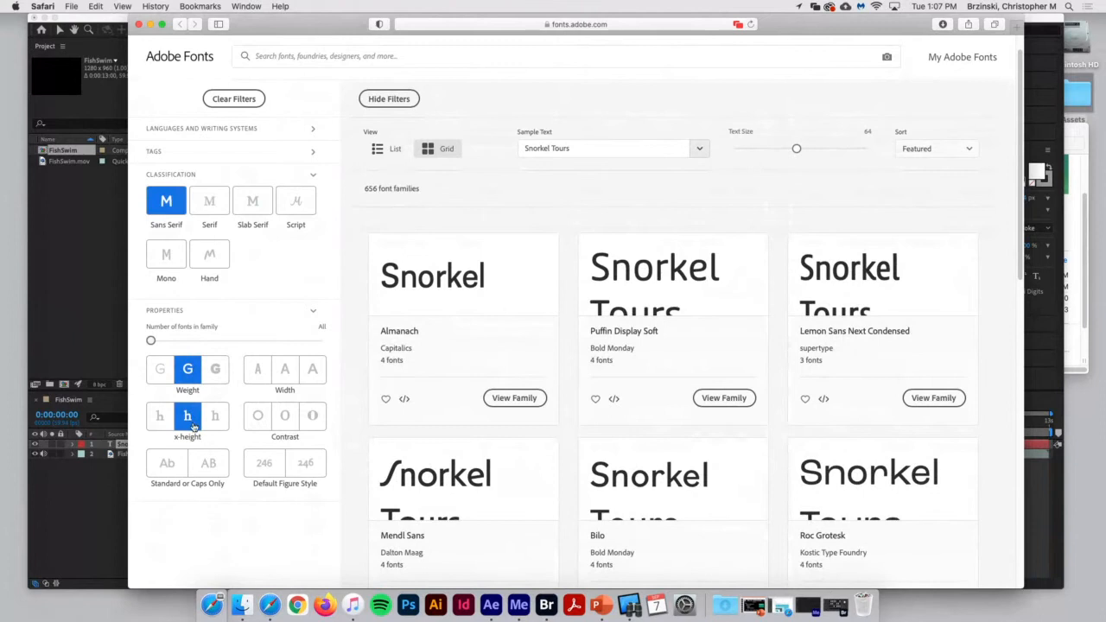
click(257, 416)
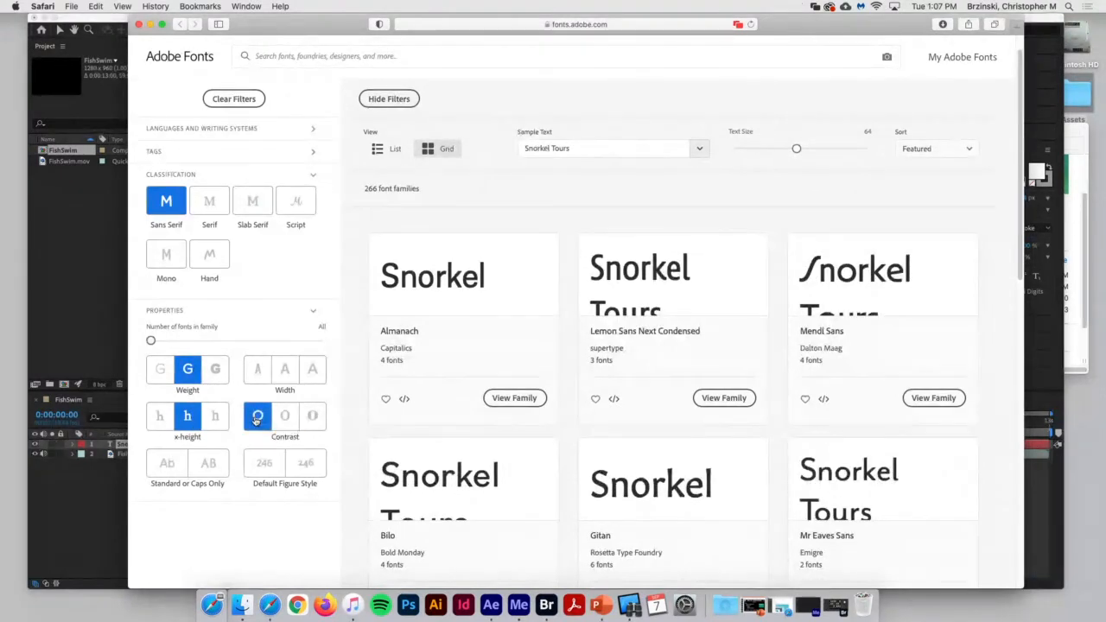
click(284, 371)
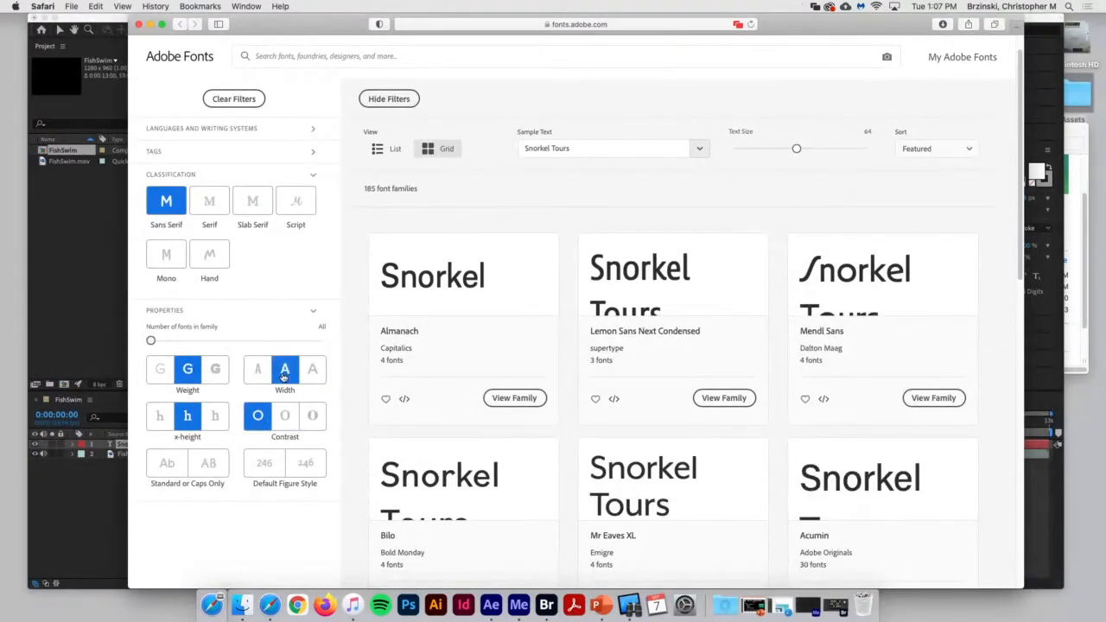
click(178, 464)
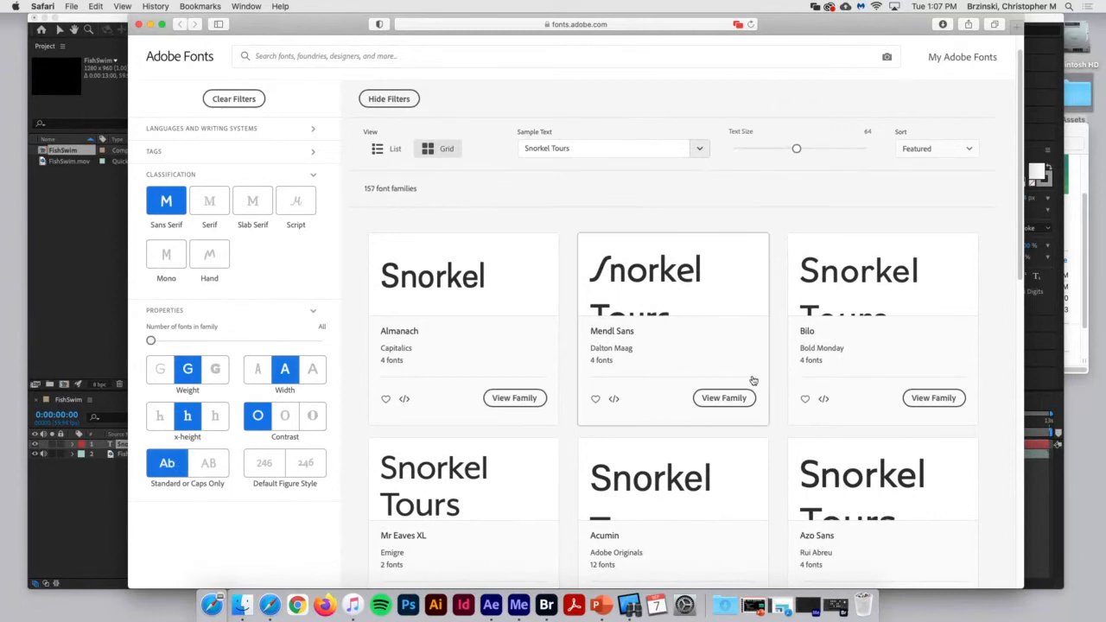
- Browse the filtered font families down to the end of the results page
scroll(768, 358, down, 1)
scroll(768, 358, down, 3)
scroll(768, 358, down, 15)
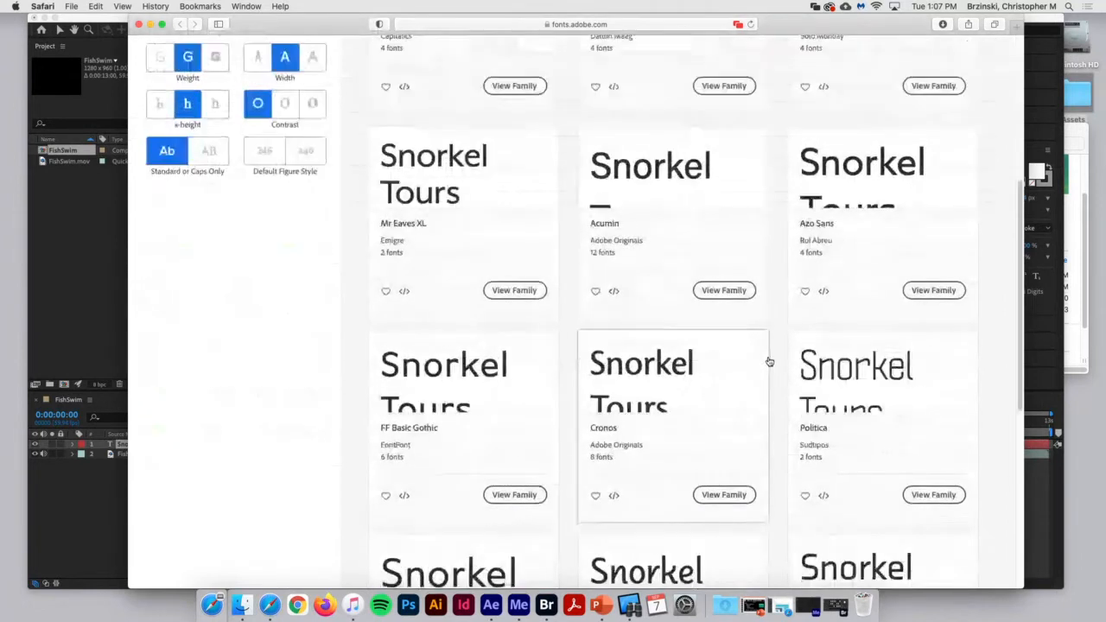
scroll(770, 365, down, 1)
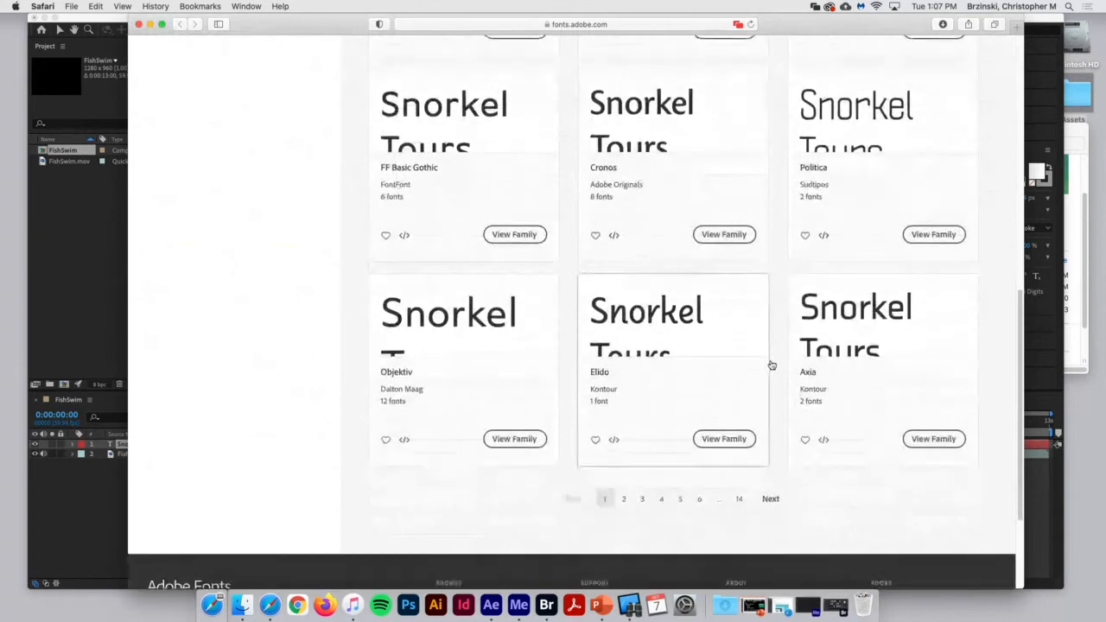
click(768, 496)
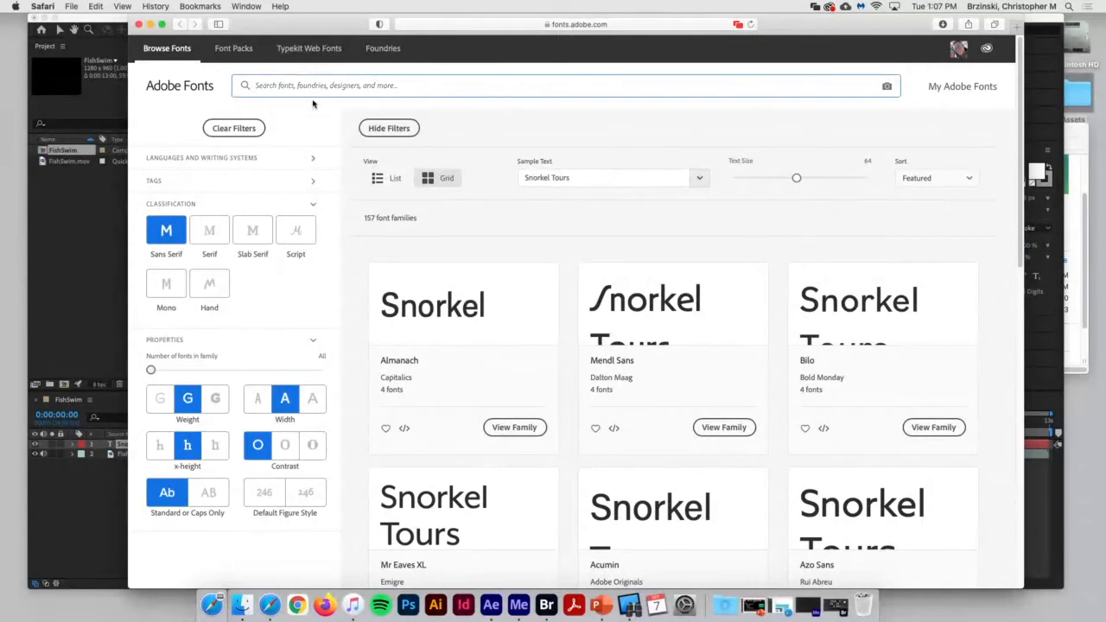
- Search Adobe Fonts for "calluna" and open the Calluna Sans family page
text(calluna)
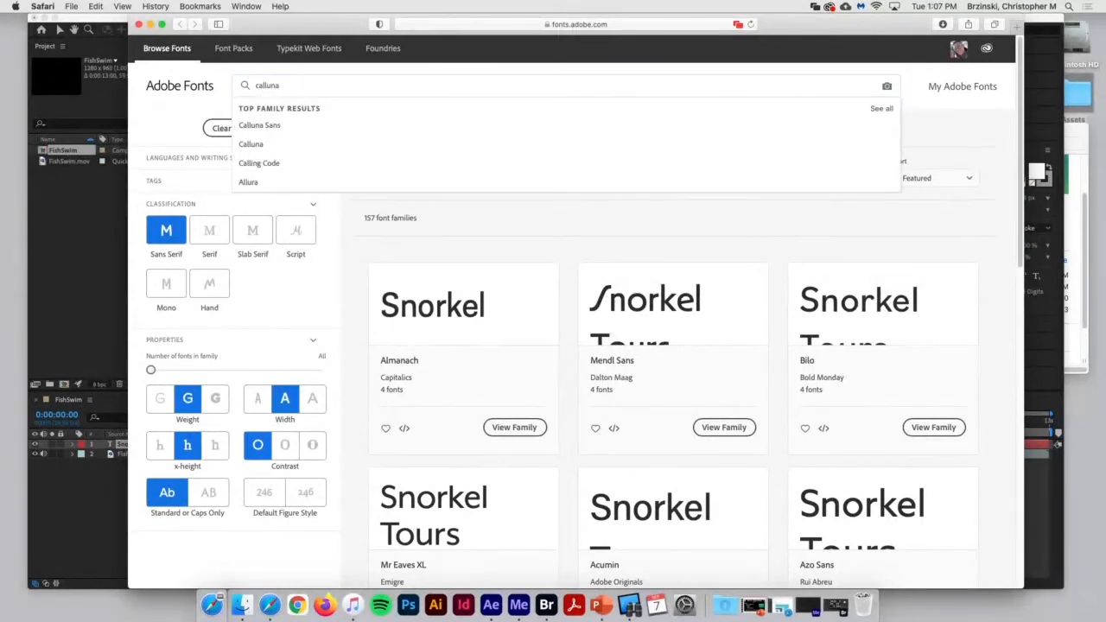
key(Return)
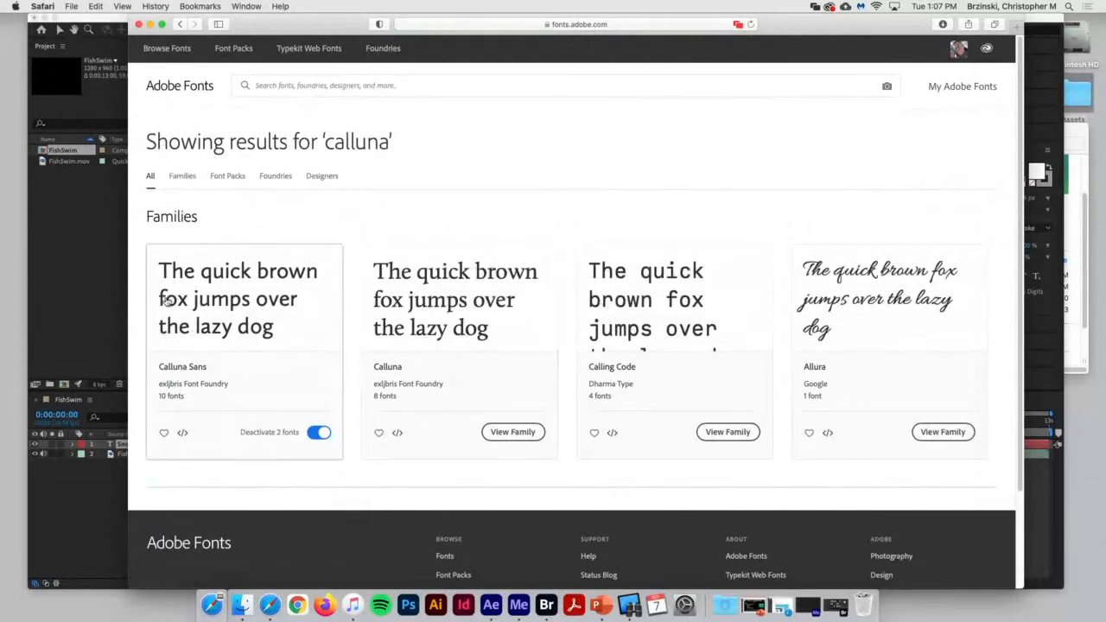
click(309, 331)
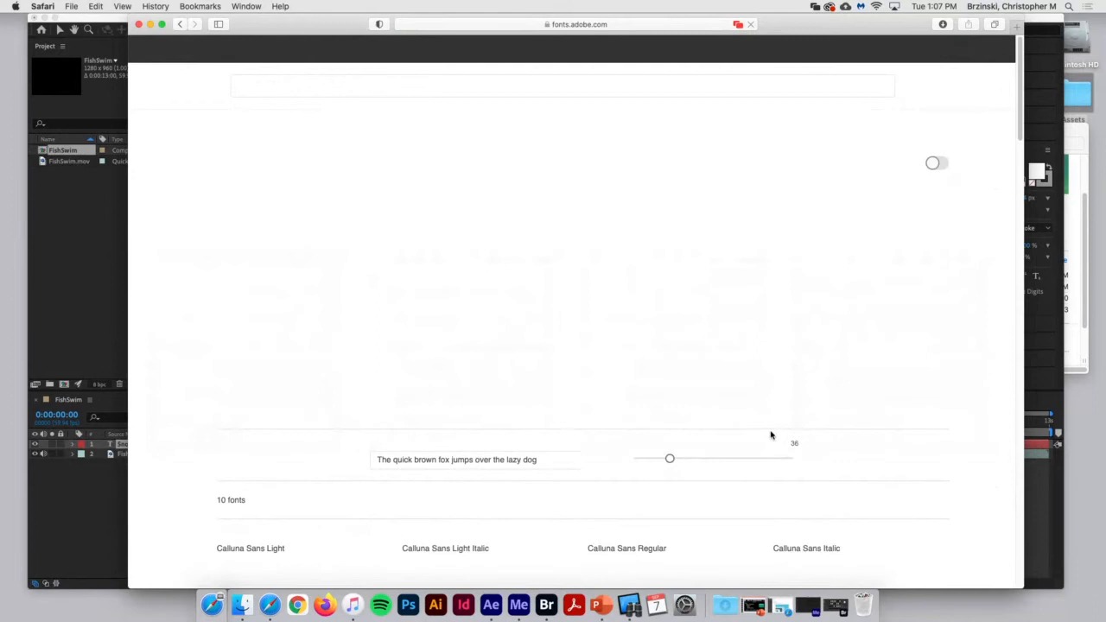
- Set the sample text on the Calluna Sans page to "Snorkel Tours"
scroll(772, 435, down, 1)
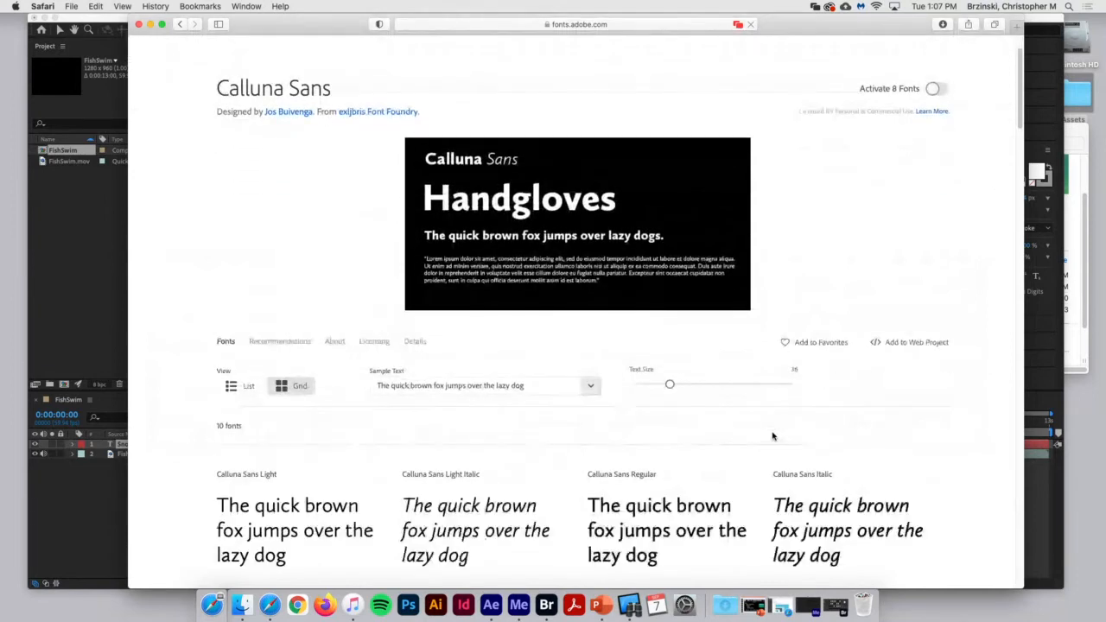
scroll(773, 435, down, 1)
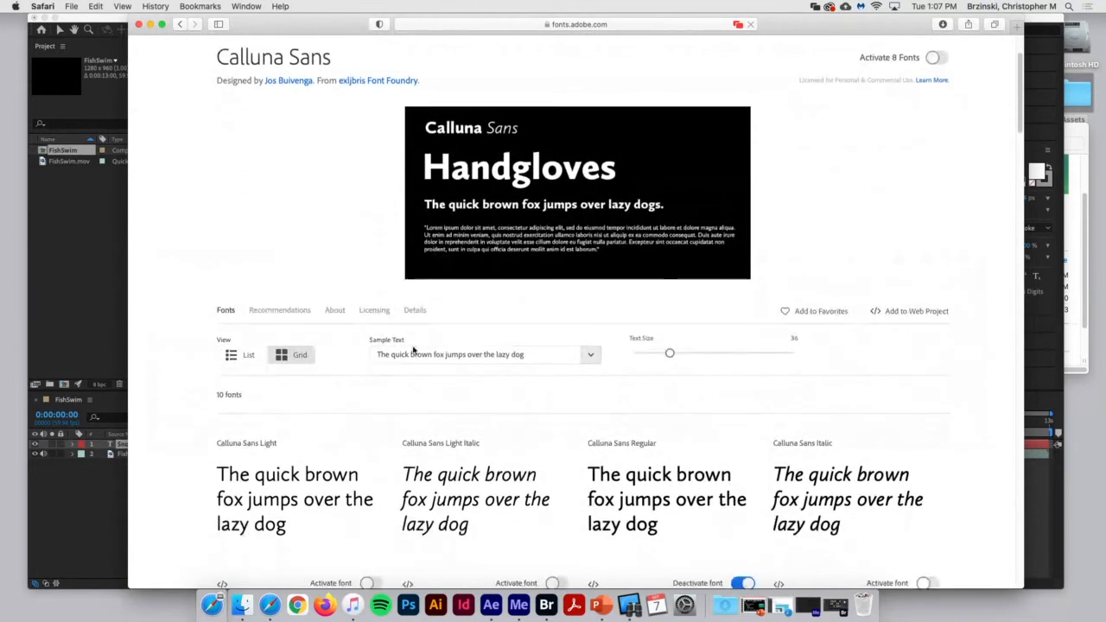
drag(569, 359, 431, 339)
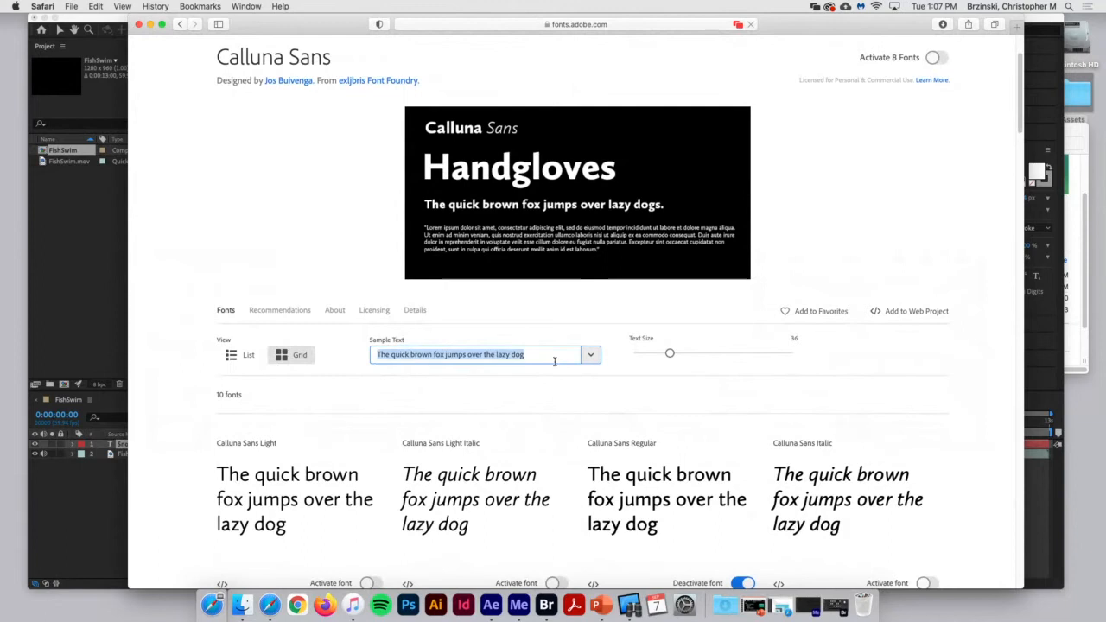
click(592, 361)
click(592, 360)
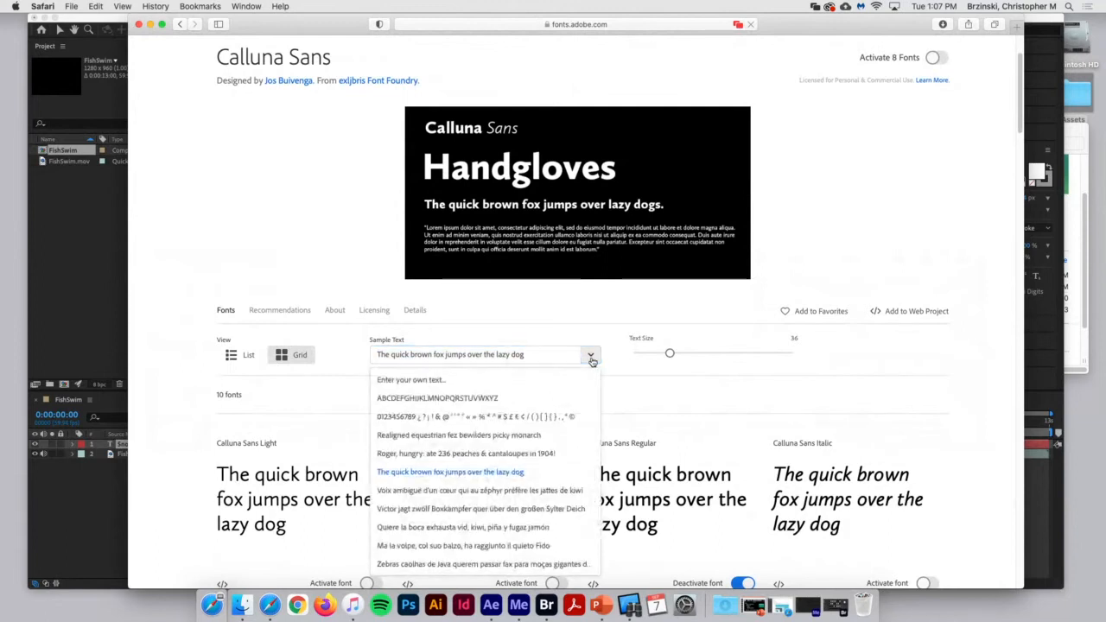
click(513, 383)
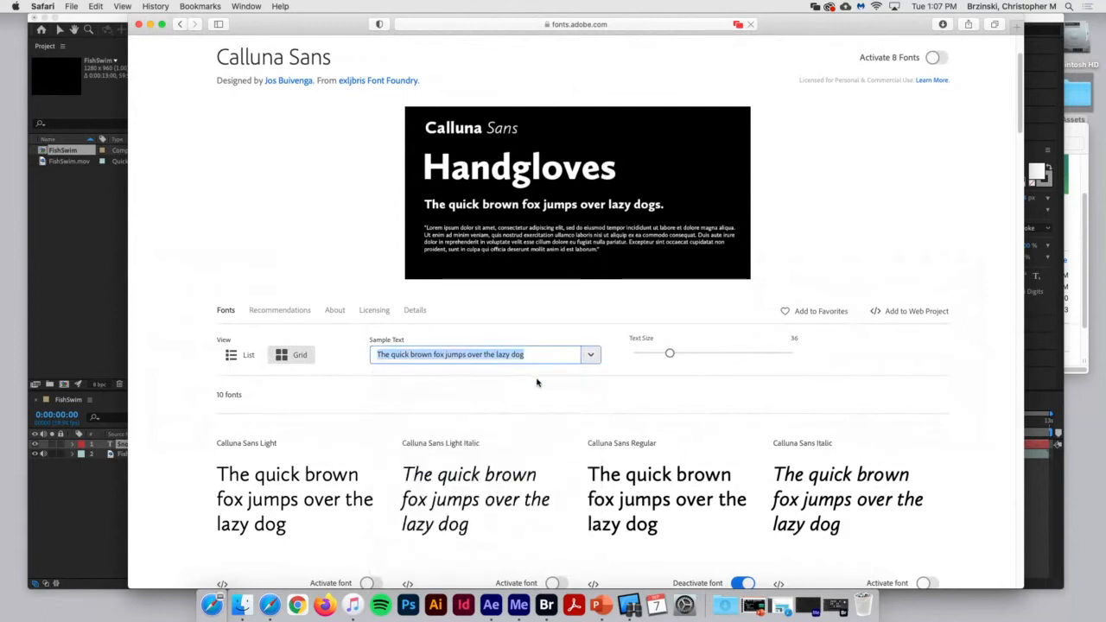
text(Snorkel Tours)
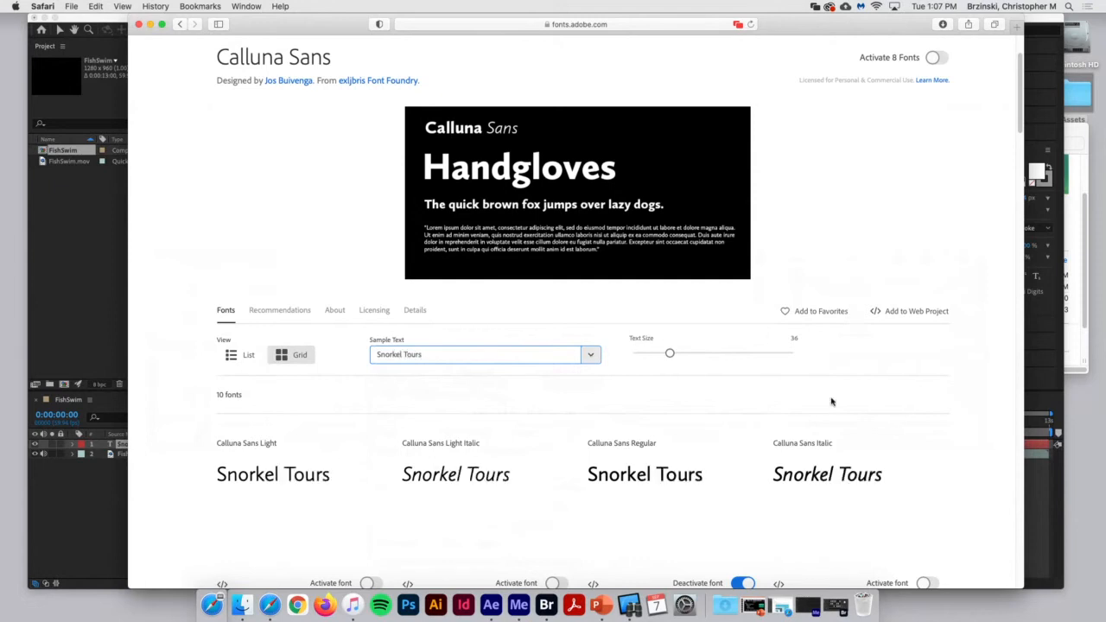
- Preview the Calluna Sans styles at text size 48 and activate Calluna Sans Semibold
scroll(899, 360, down, 1)
scroll(900, 356, up, 2)
scroll(900, 357, down, 2)
scroll(901, 356, down, 3)
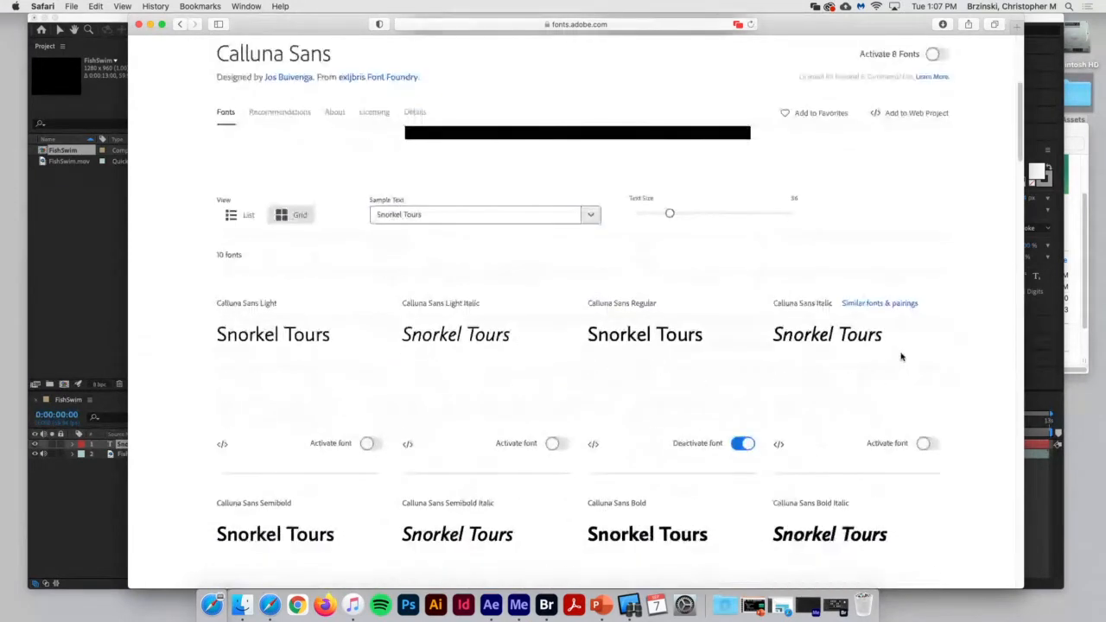
drag(670, 215, 682, 216)
scroll(889, 355, down, 1)
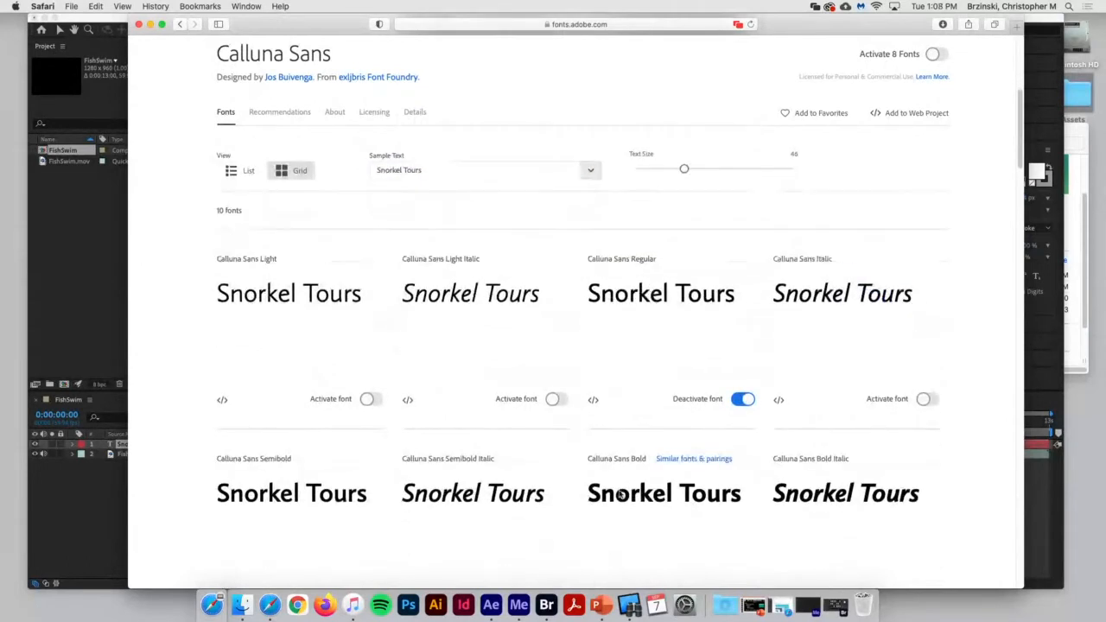
scroll(704, 359, down, 1)
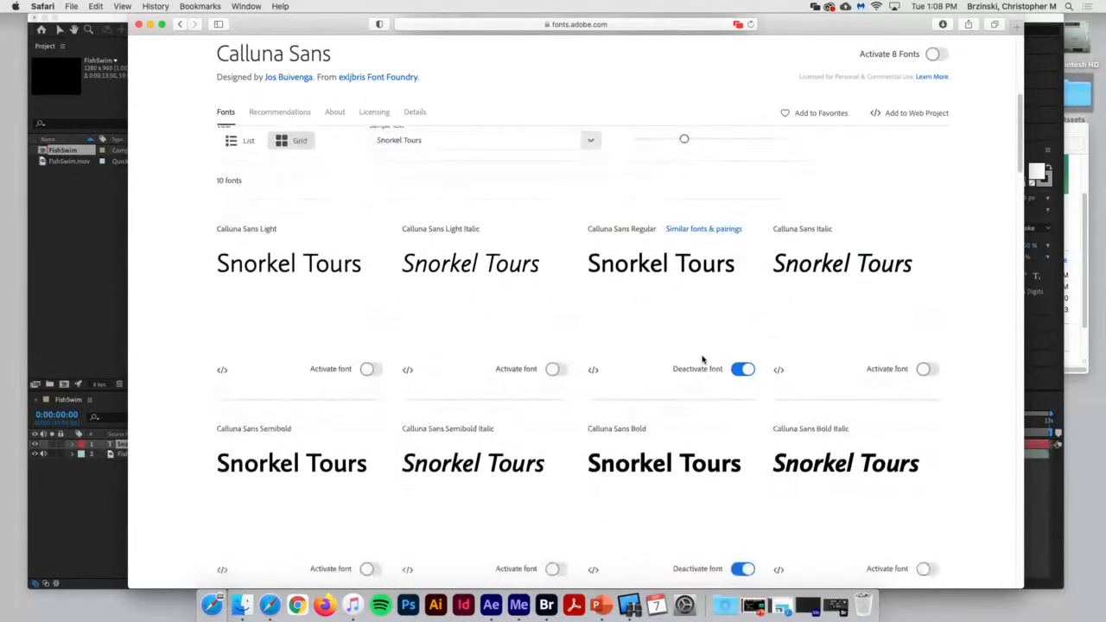
scroll(689, 490, down, 1)
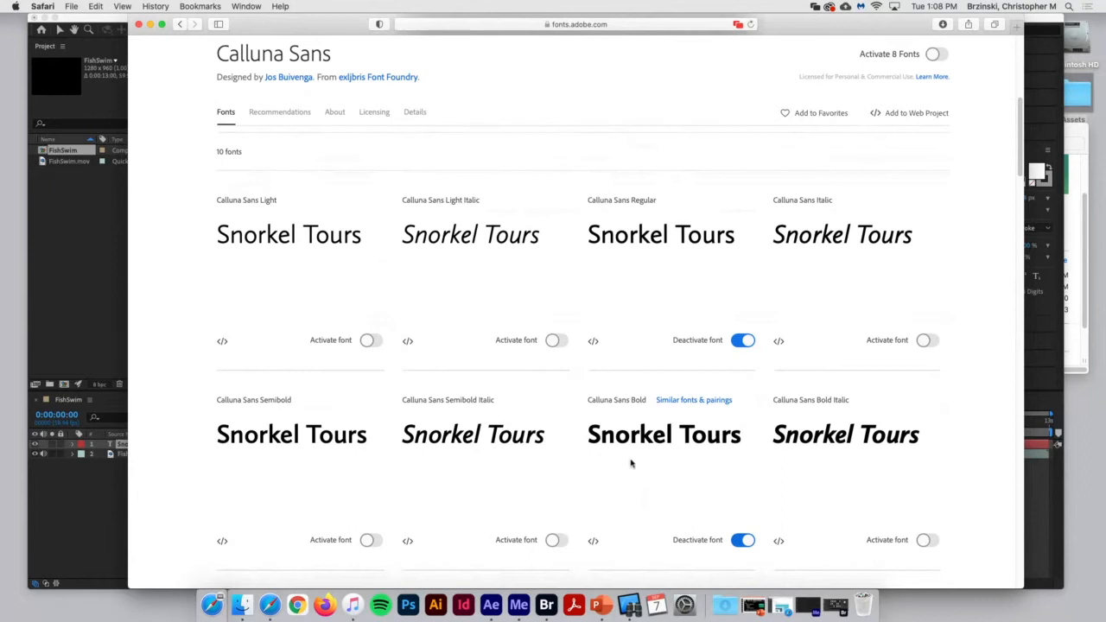
scroll(635, 455, down, 2)
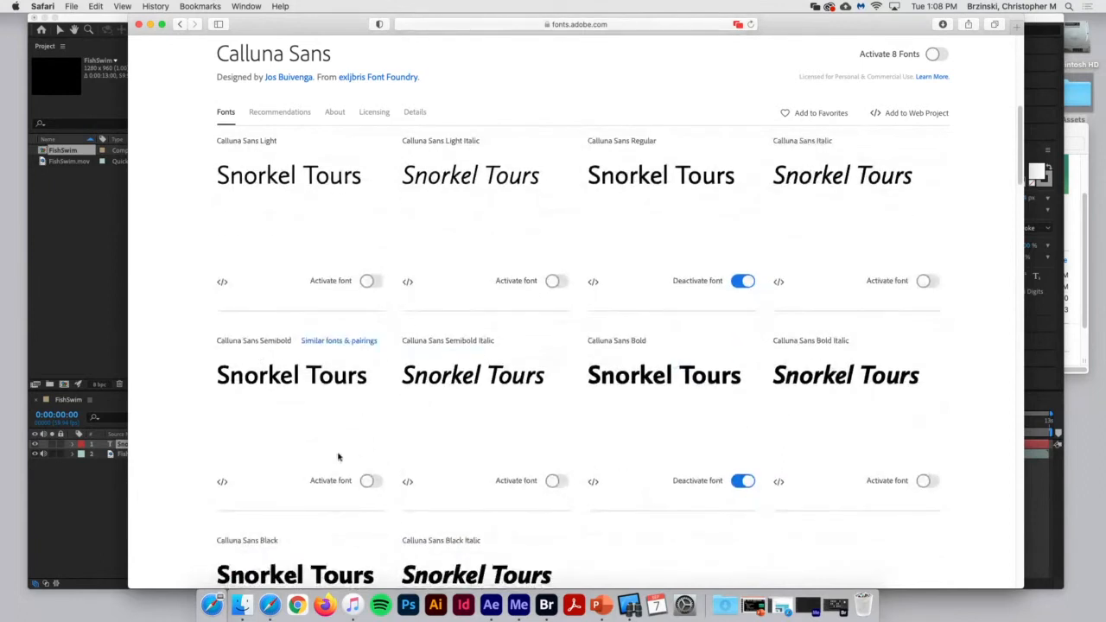
click(371, 481)
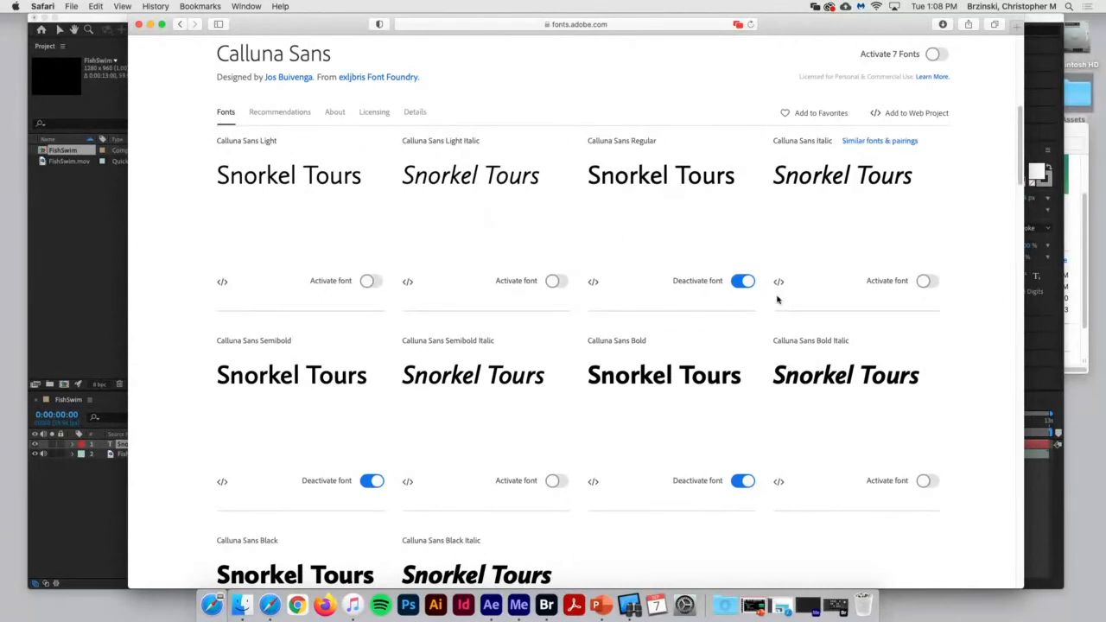
- Close the Adobe Fonts page to return to After Effects, mark Calluna Sans as a favorite font and apply it to the title
key(super+w)
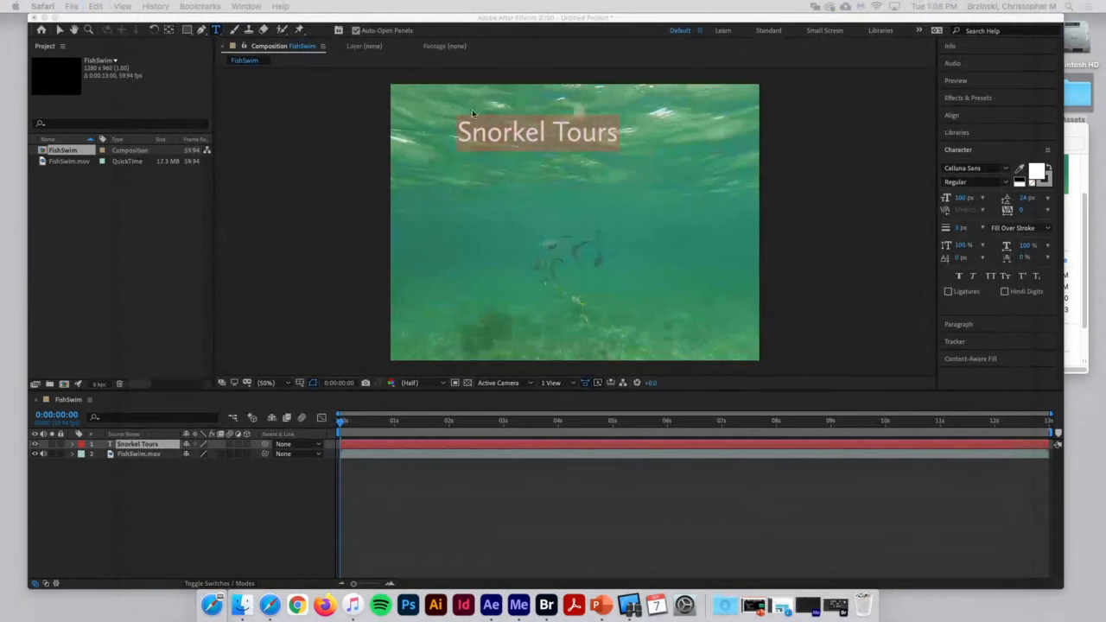
click(1006, 169)
click(1006, 169)
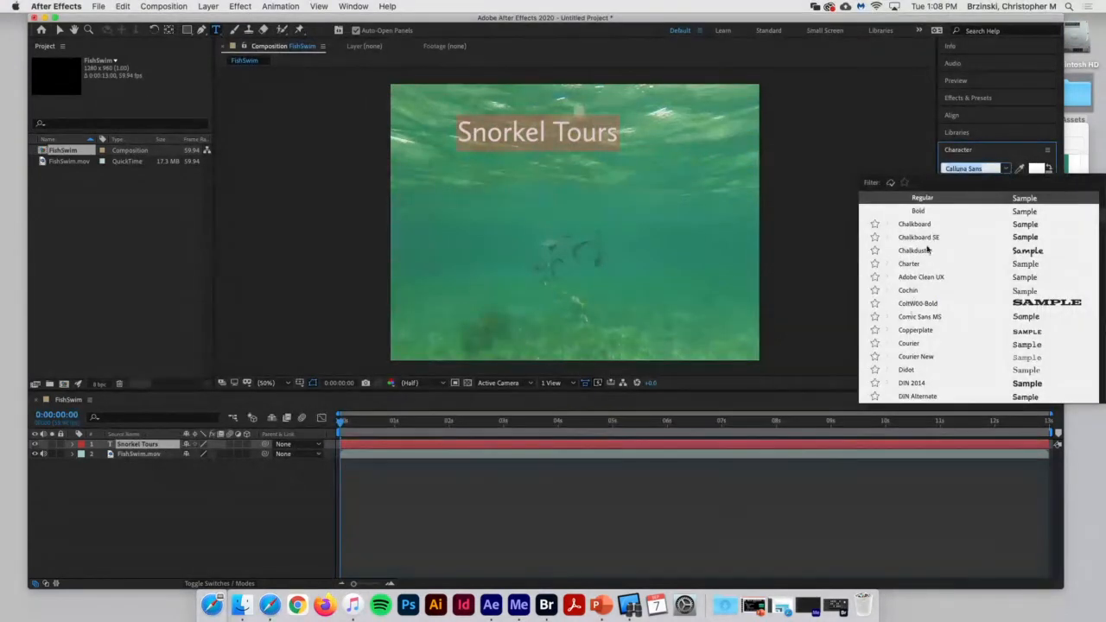
scroll(899, 216, up, 1)
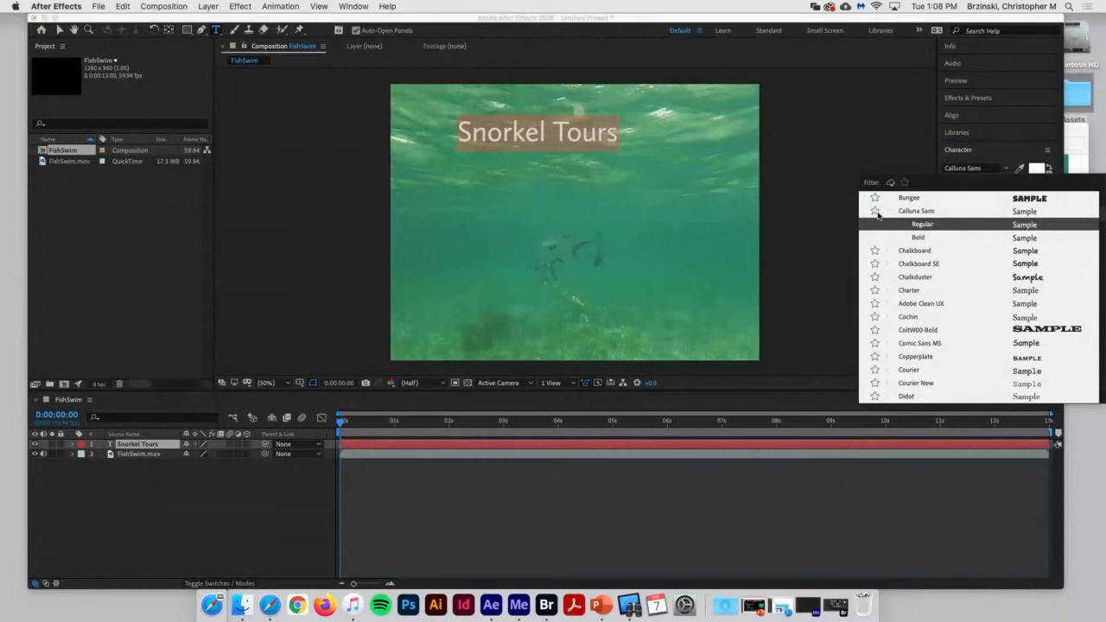
scroll(913, 305, down, 10)
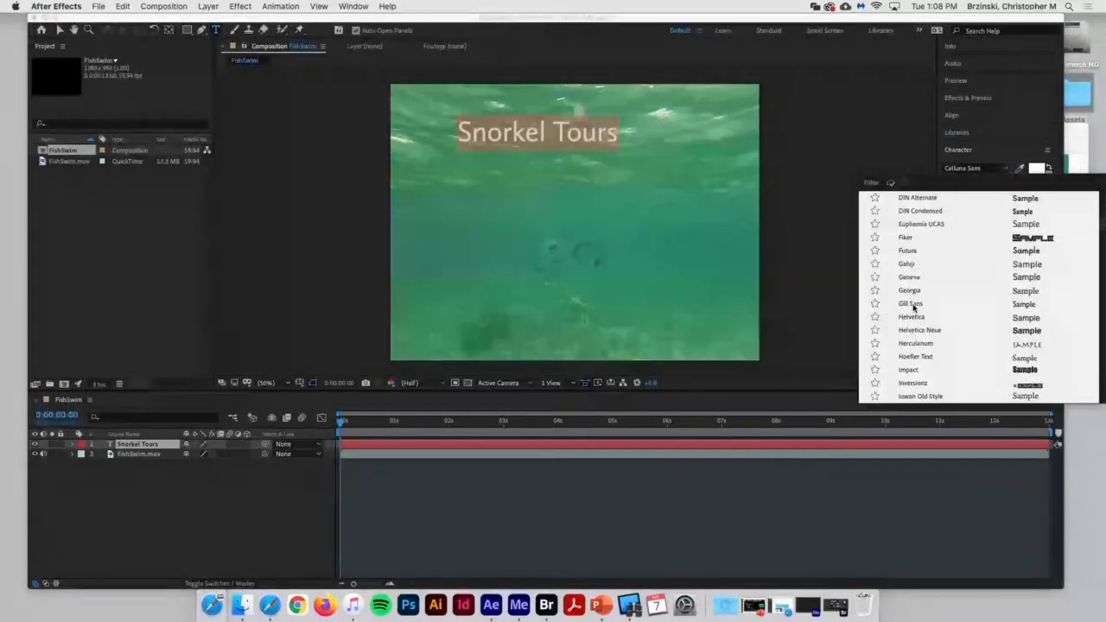
scroll(913, 306, up, 10)
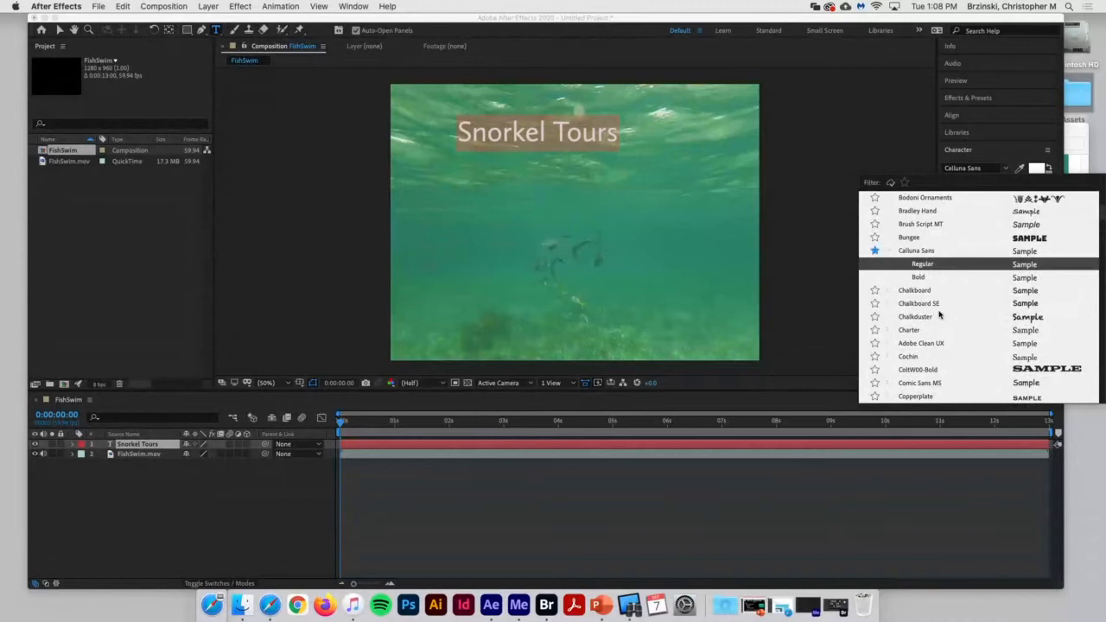
scroll(939, 315, up, 10)
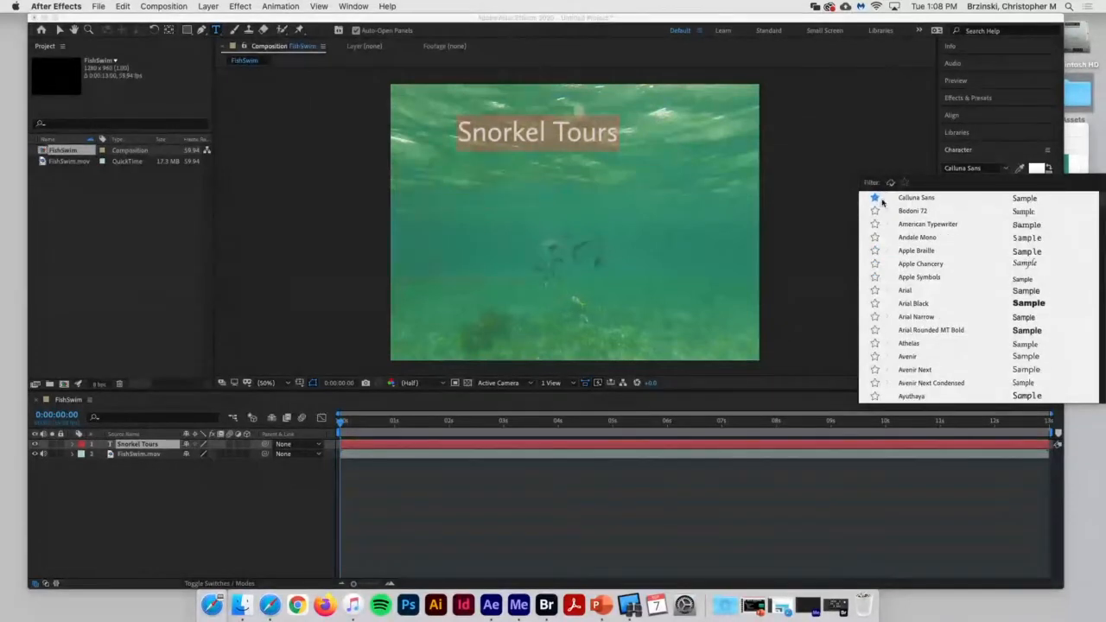
click(923, 202)
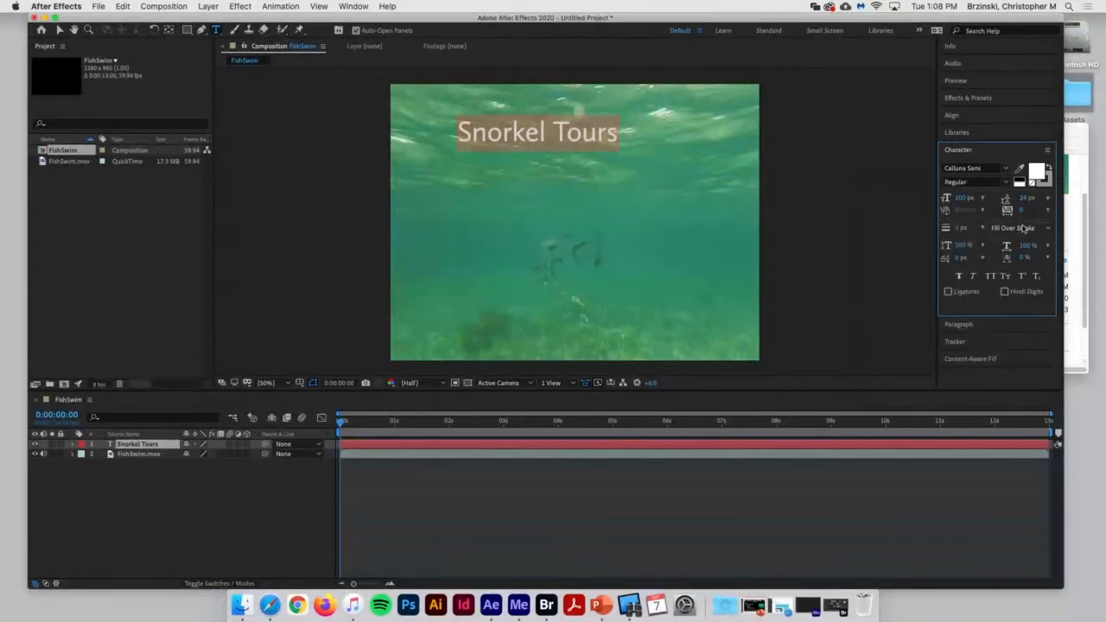
- Set the "Snorkel Tours" title to the Semibold style and enlarge it to about 144 px
click(959, 182)
click(962, 210)
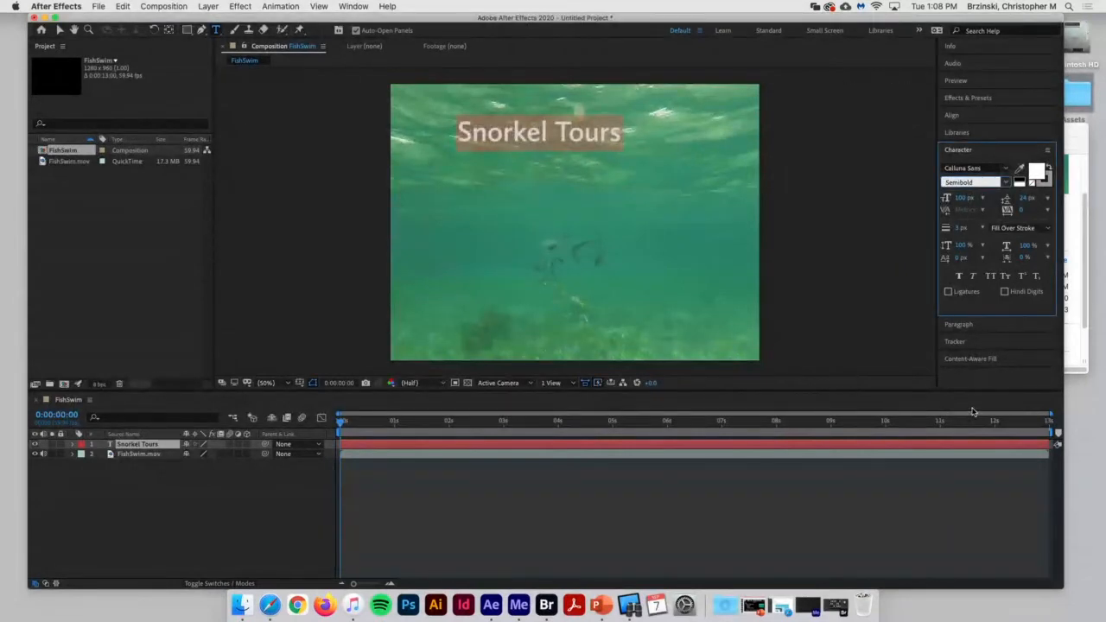
click(962, 200)
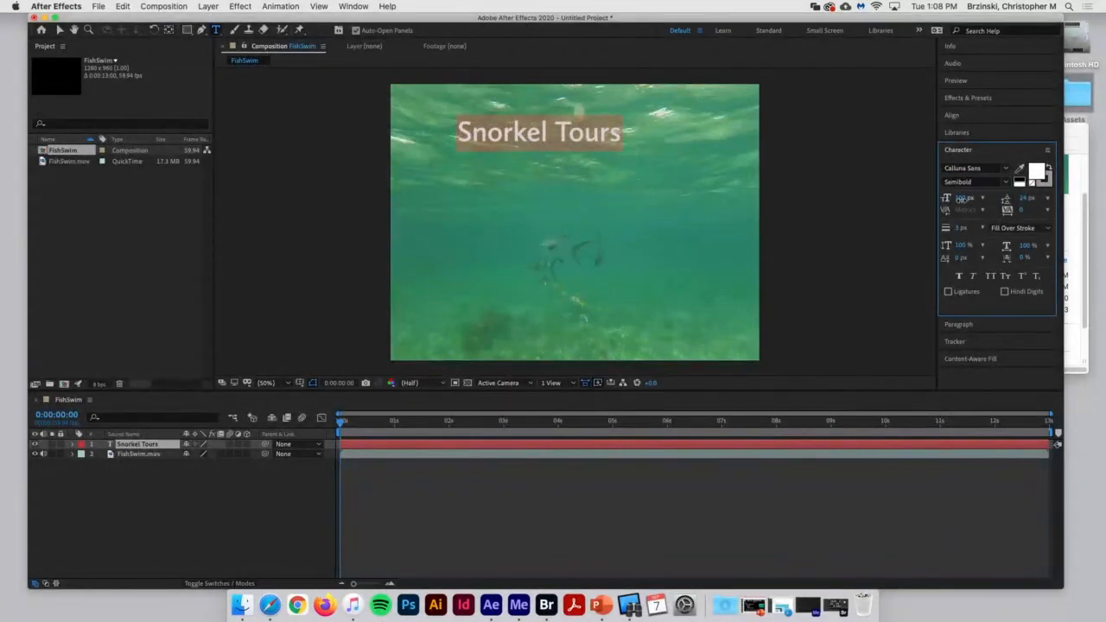
drag(962, 199, 990, 201)
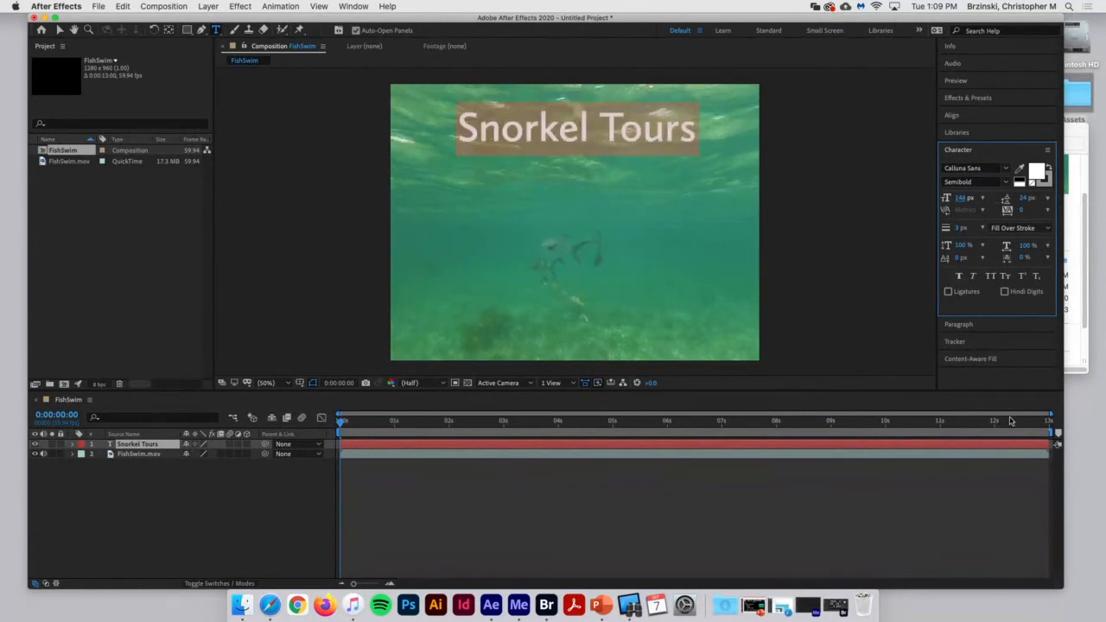
- Center-align the title's paragraph and move the text to the horizontal middle near the top of the frame
click(976, 325)
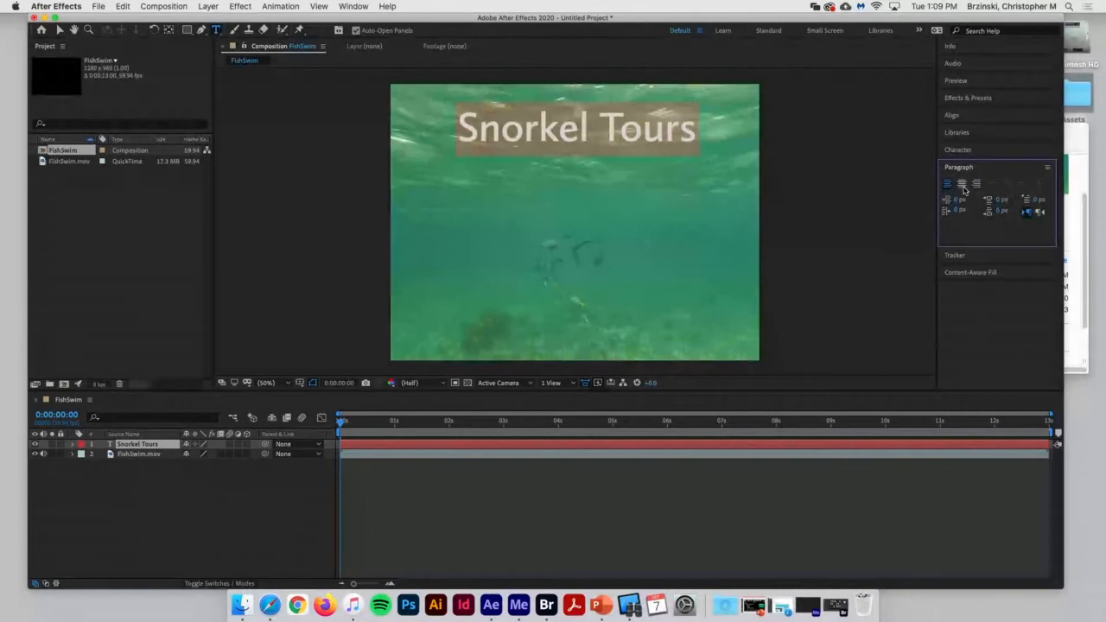
click(962, 186)
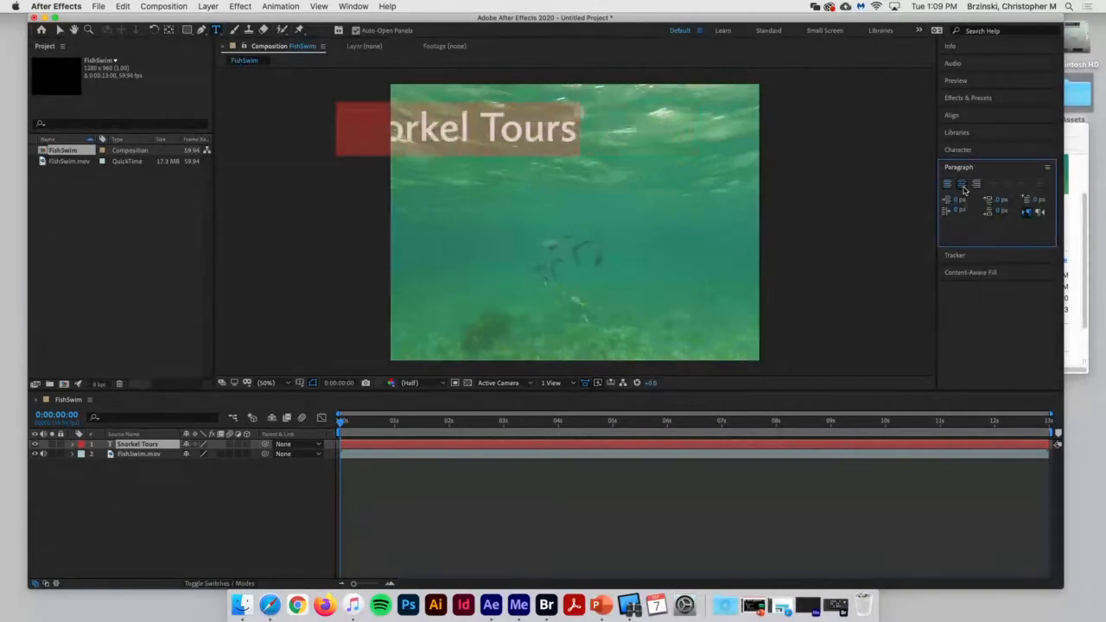
click(58, 29)
drag(490, 140, 605, 136)
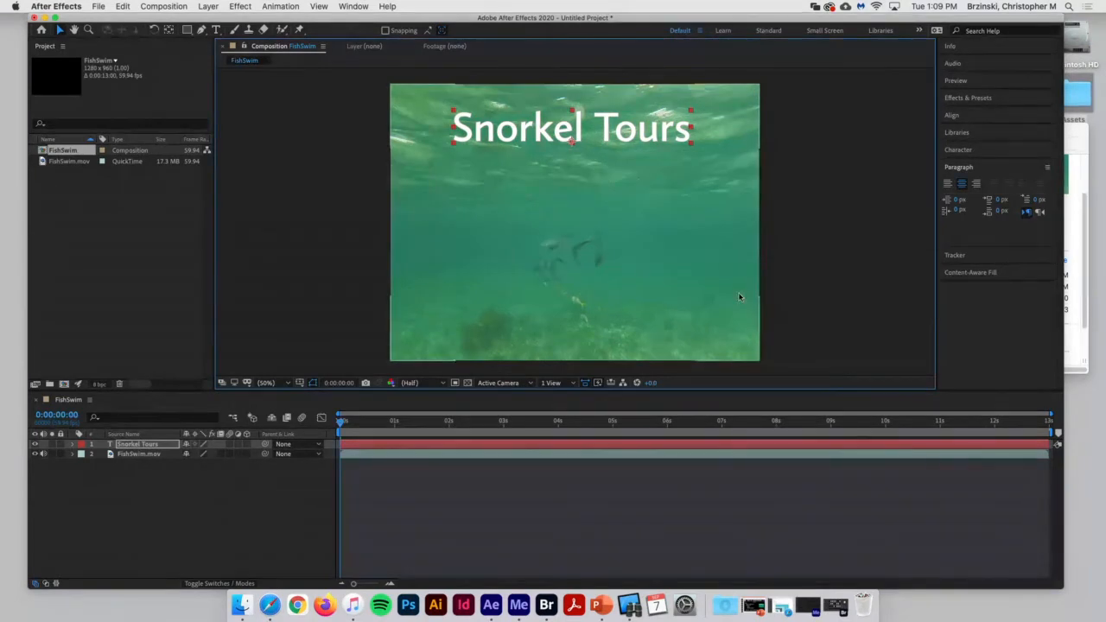
- Fit the title layer to the composition width and move it up against the top edge of the frame
click(215, 6)
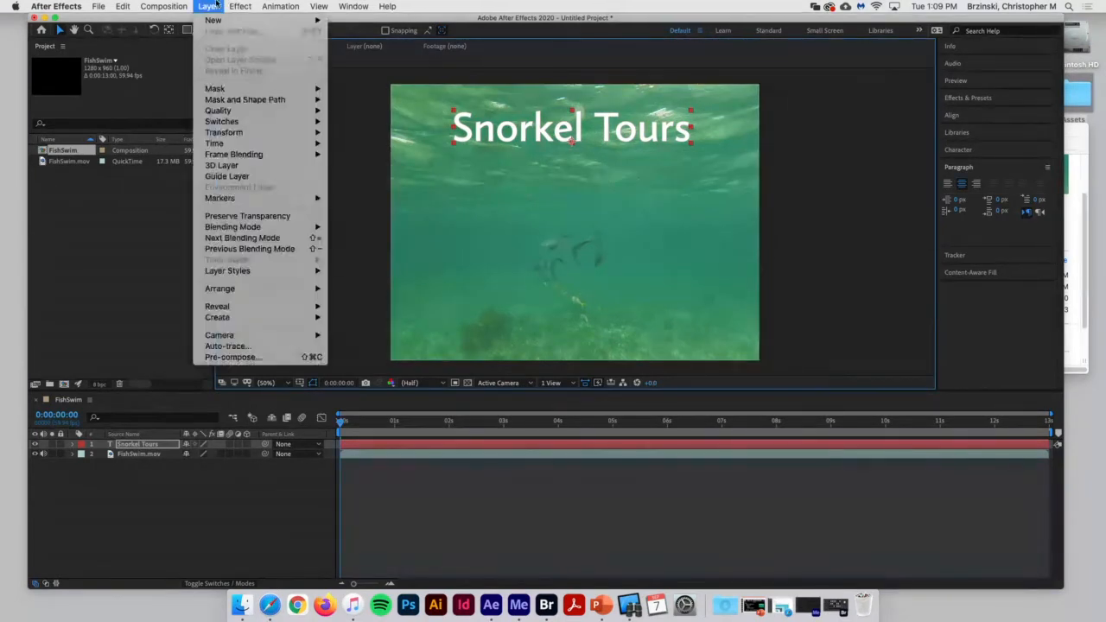
mouse_move(263, 134)
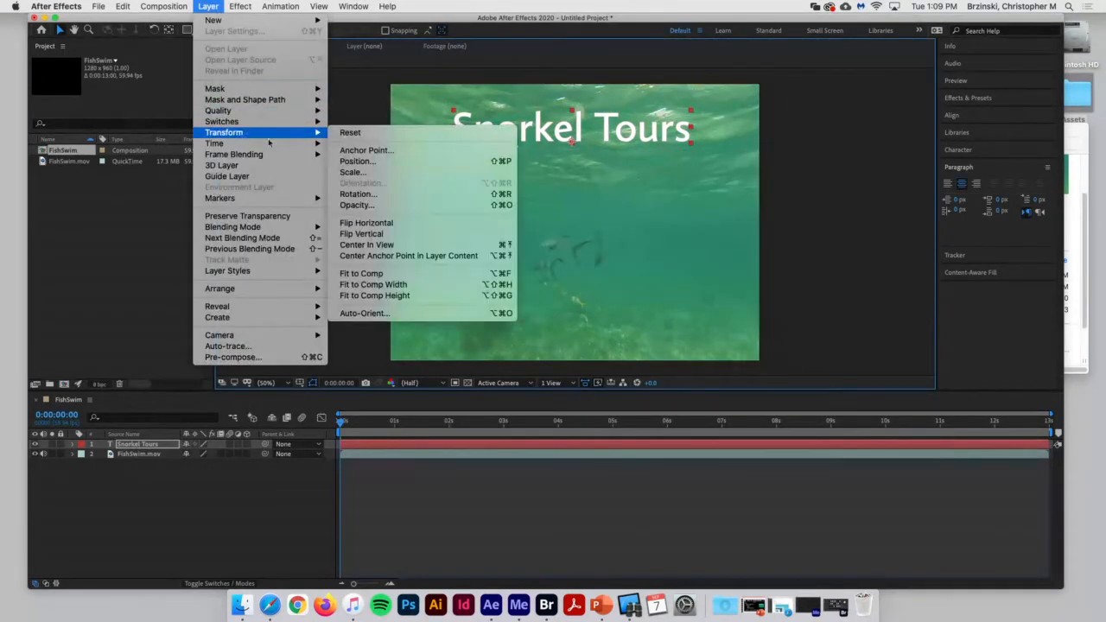
click(439, 285)
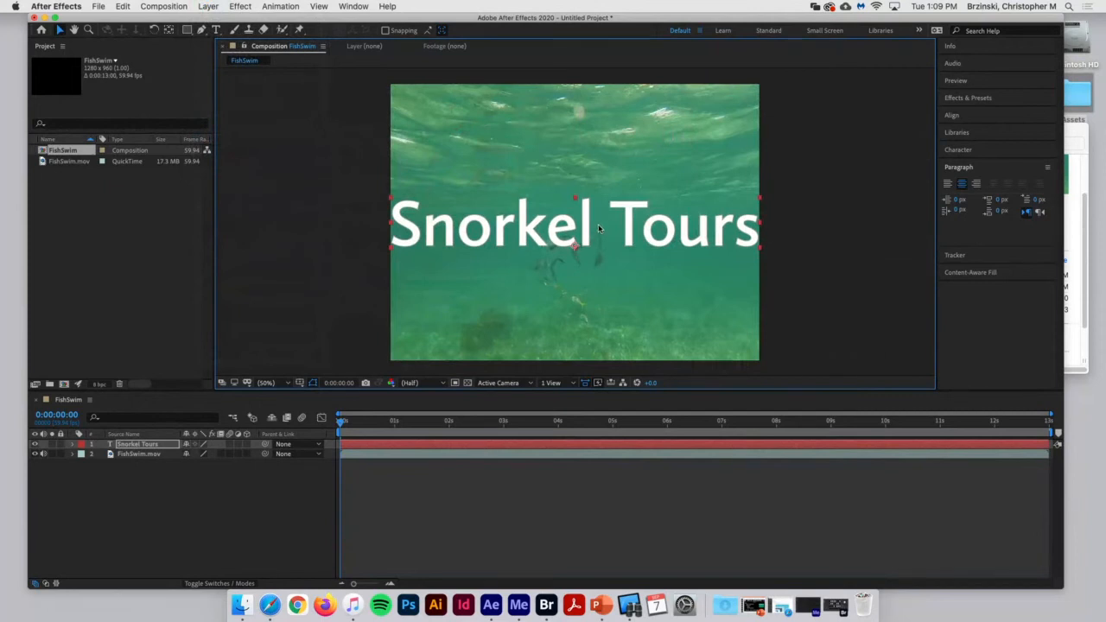
drag(598, 228, 575, 122)
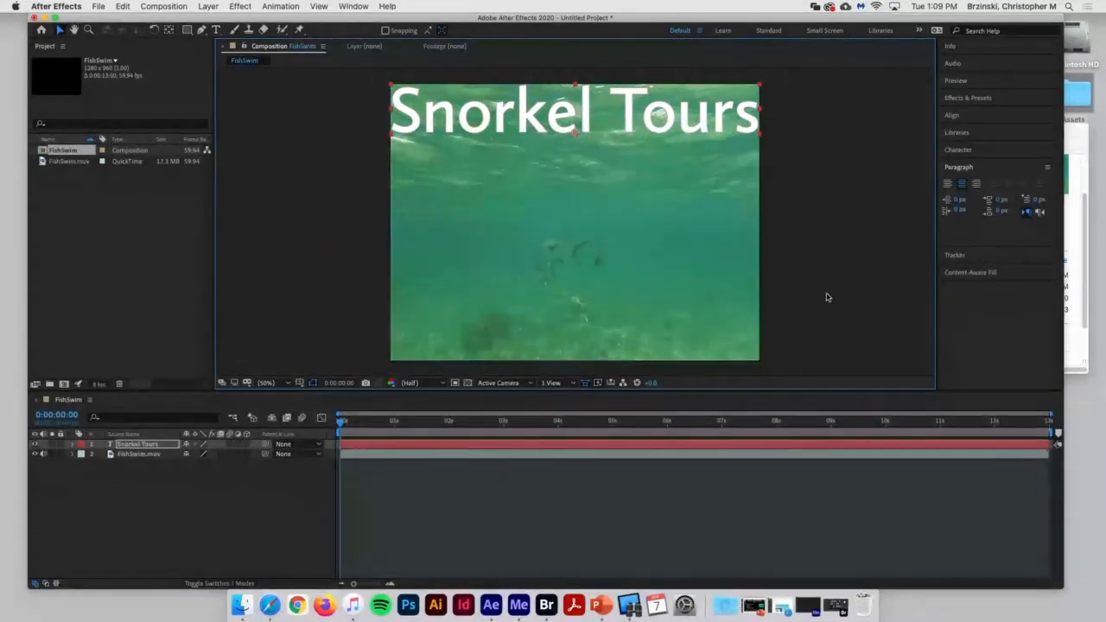
- Reveal the Transform properties of the Snorkel Tours layer in the timeline
click(130, 443)
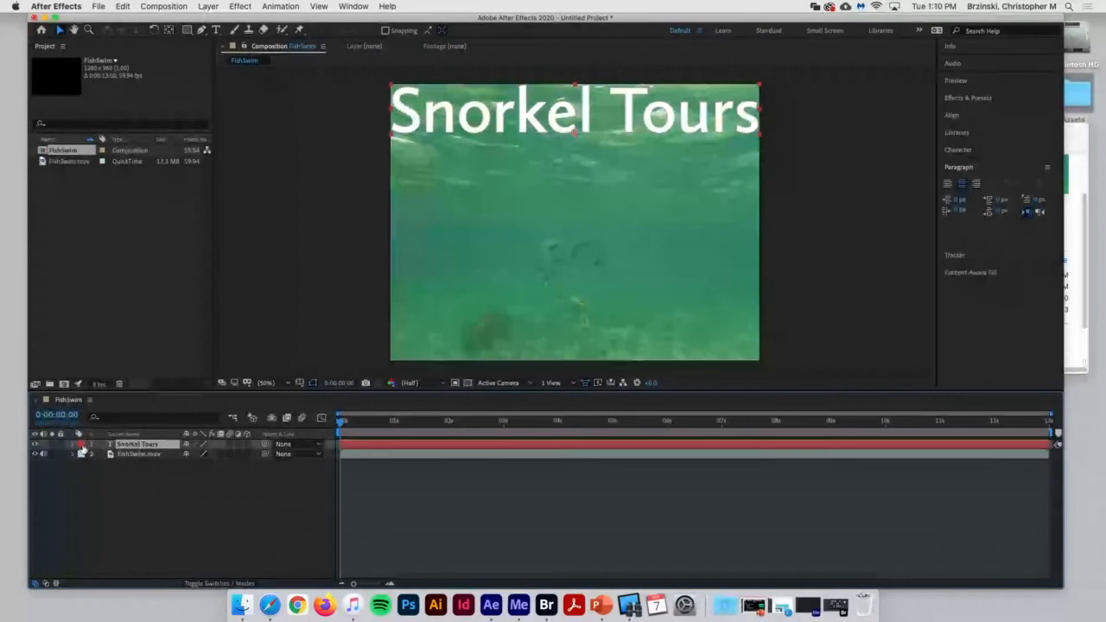
click(74, 444)
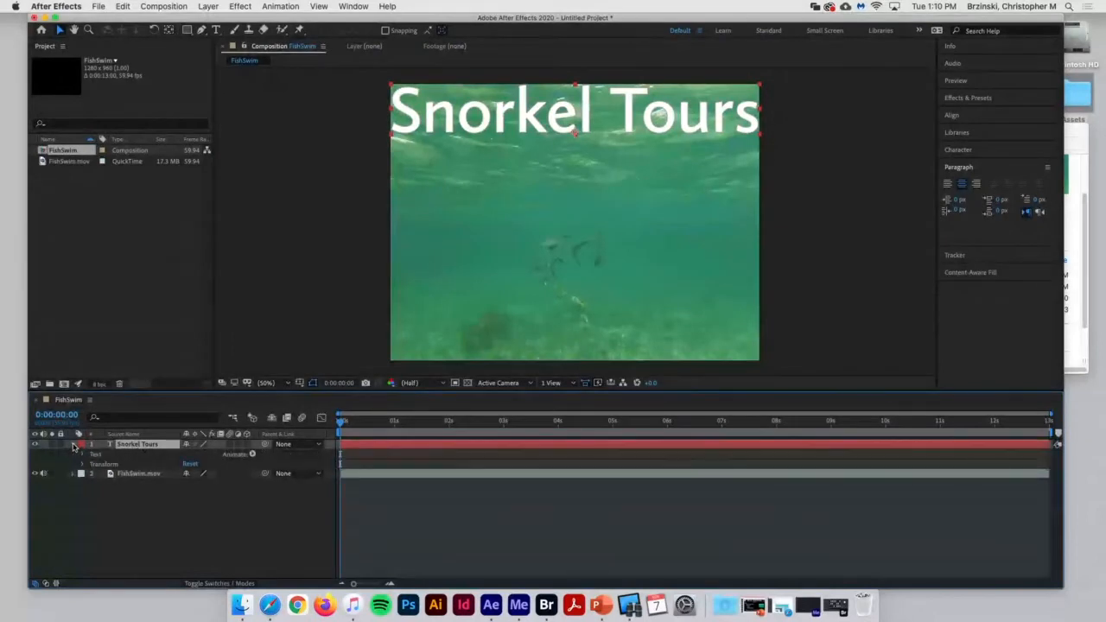
click(73, 444)
click(73, 444)
click(83, 464)
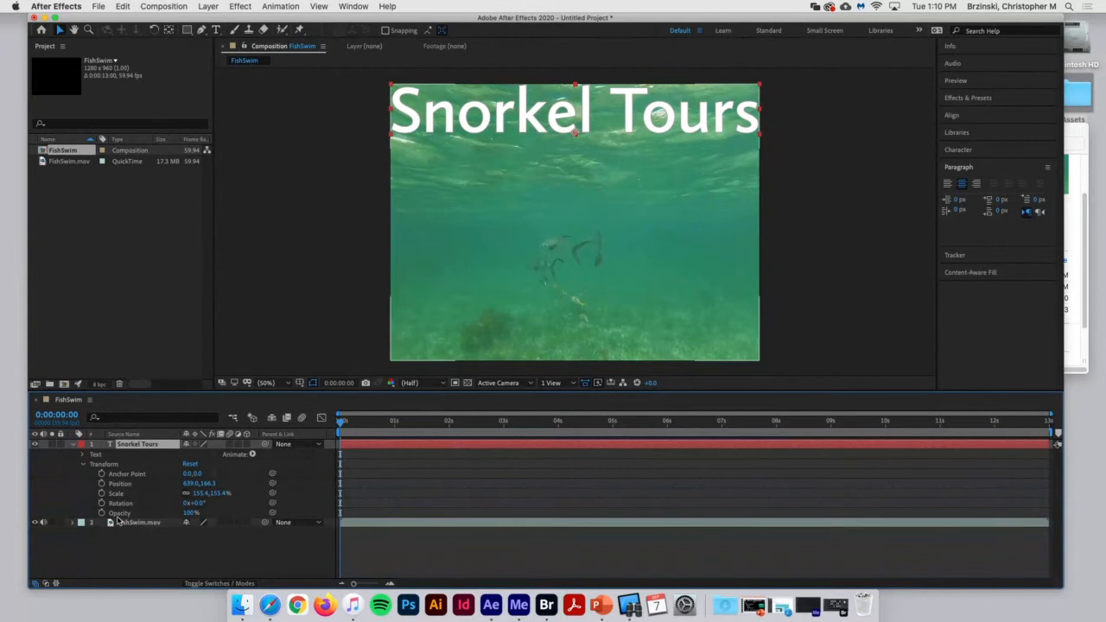
click(101, 513)
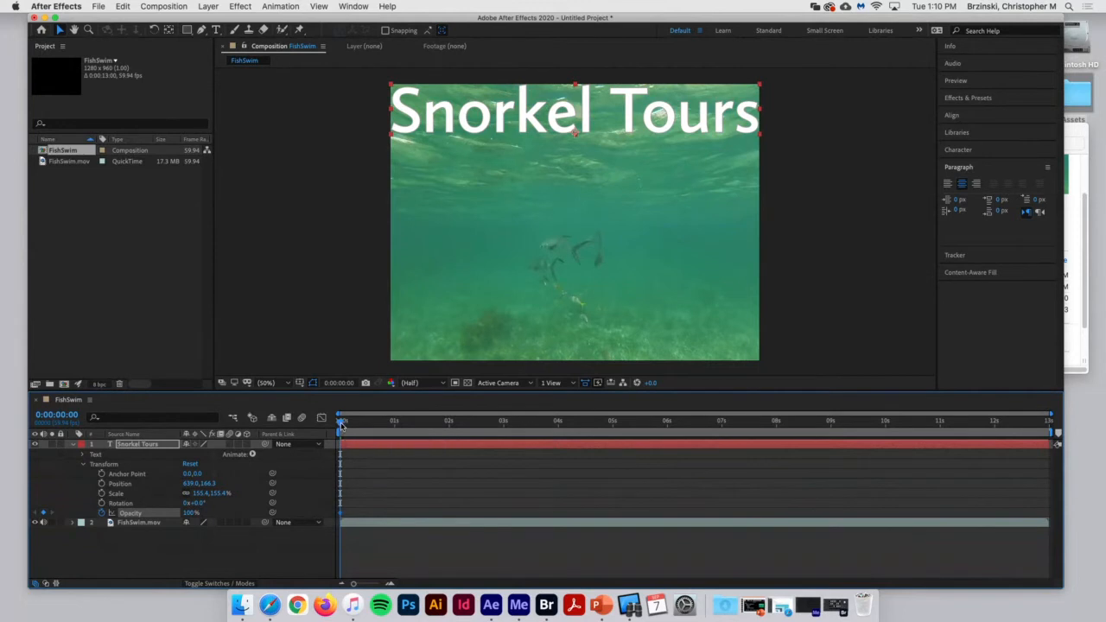
drag(344, 427, 506, 449)
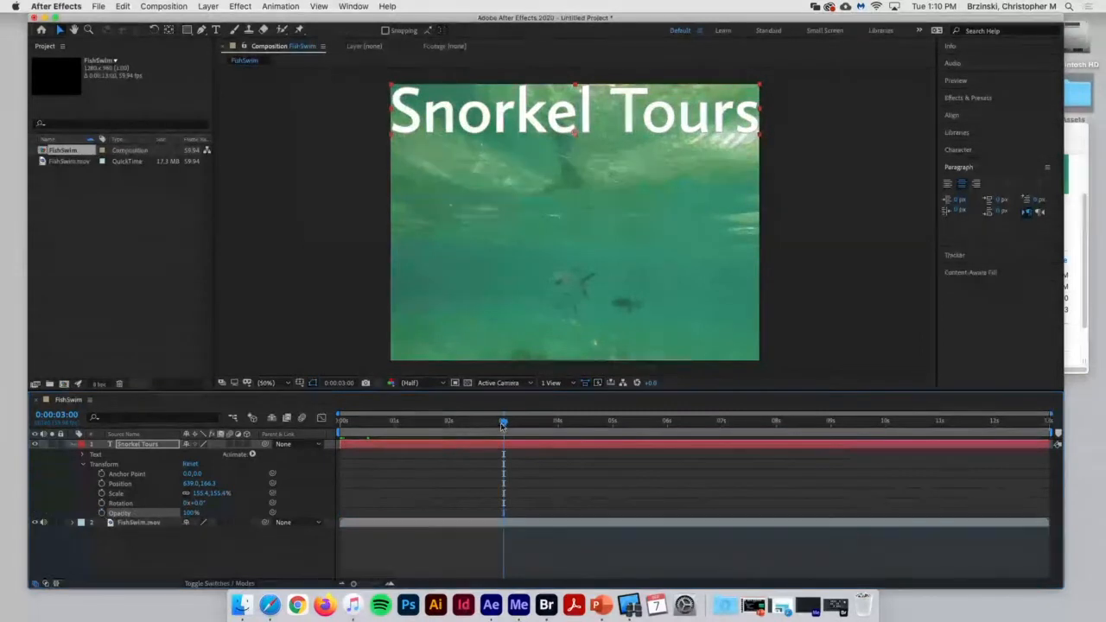
drag(504, 421, 324, 424)
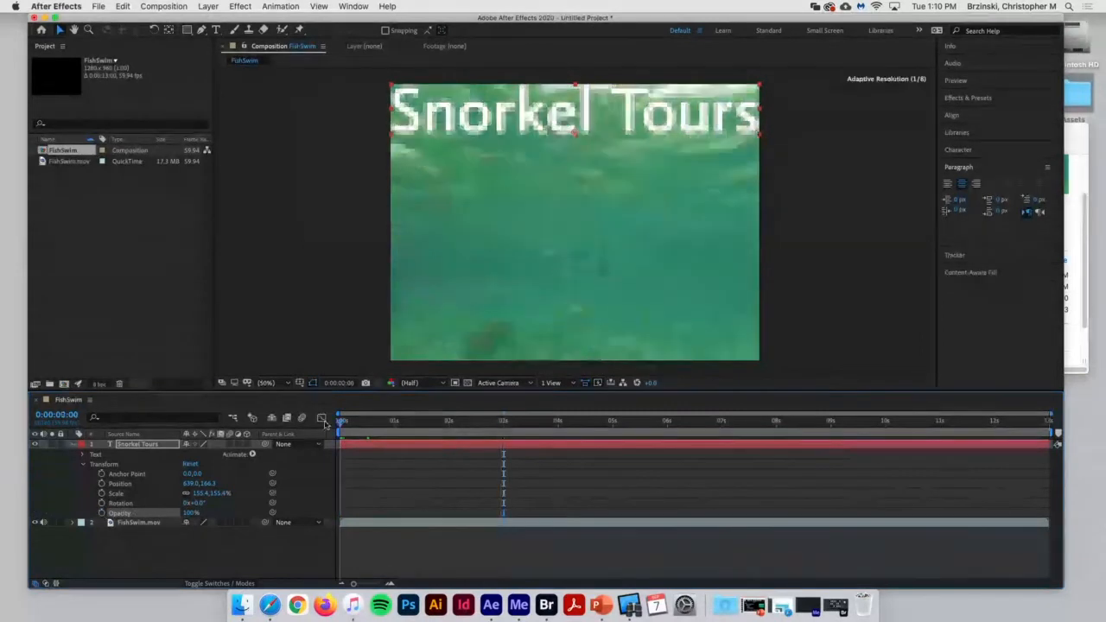
- Add a Scale keyframe for the title at 0:00 and reduce the scale to 118.4% at 3:00
click(101, 494)
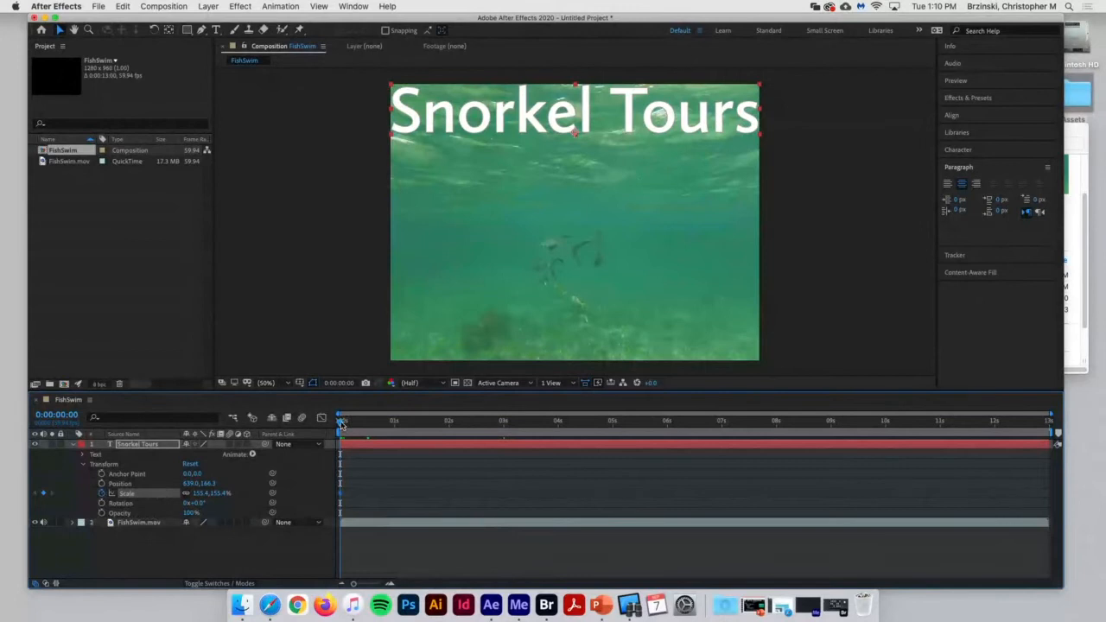
drag(341, 423, 505, 432)
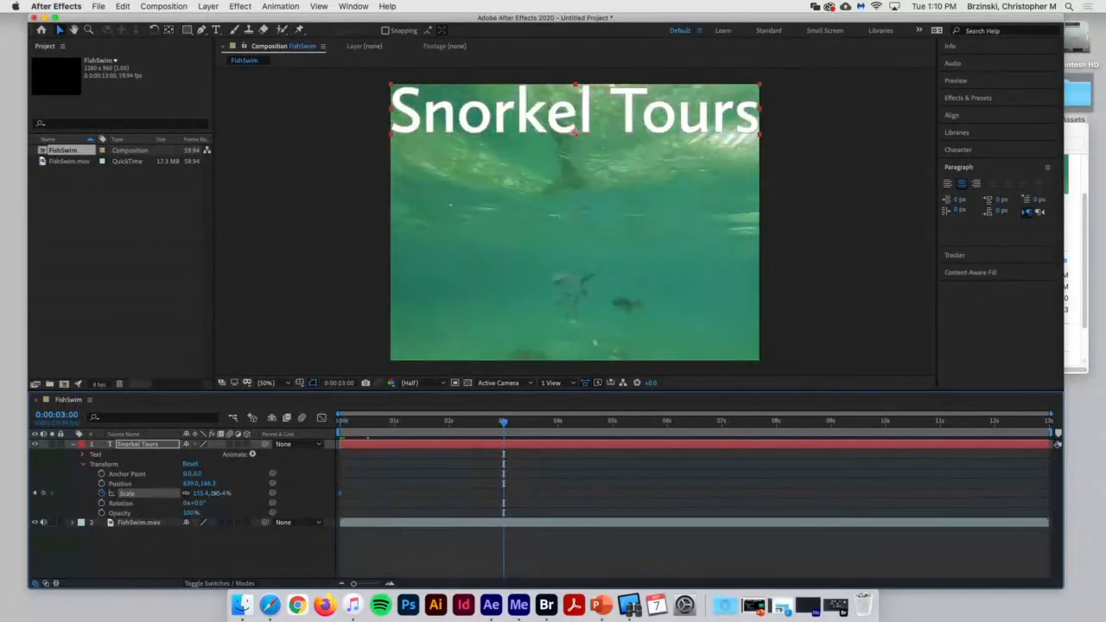
drag(212, 493, 192, 491)
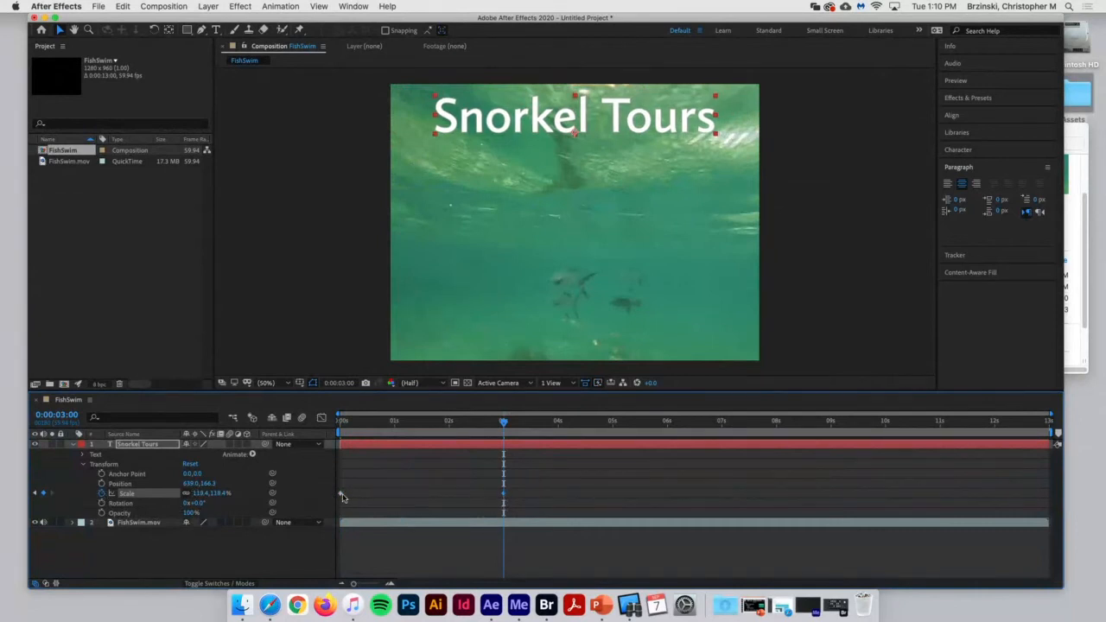
- Apply Easy Ease Out to the title's Scale keyframe at 3:00
drag(505, 423, 508, 469)
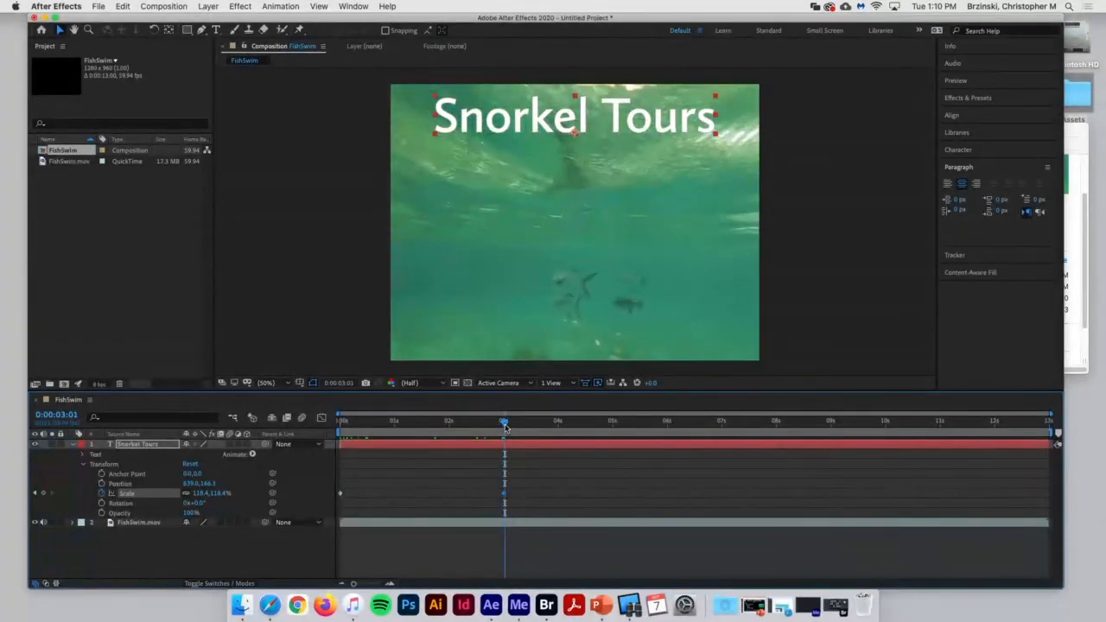
right_click(502, 498)
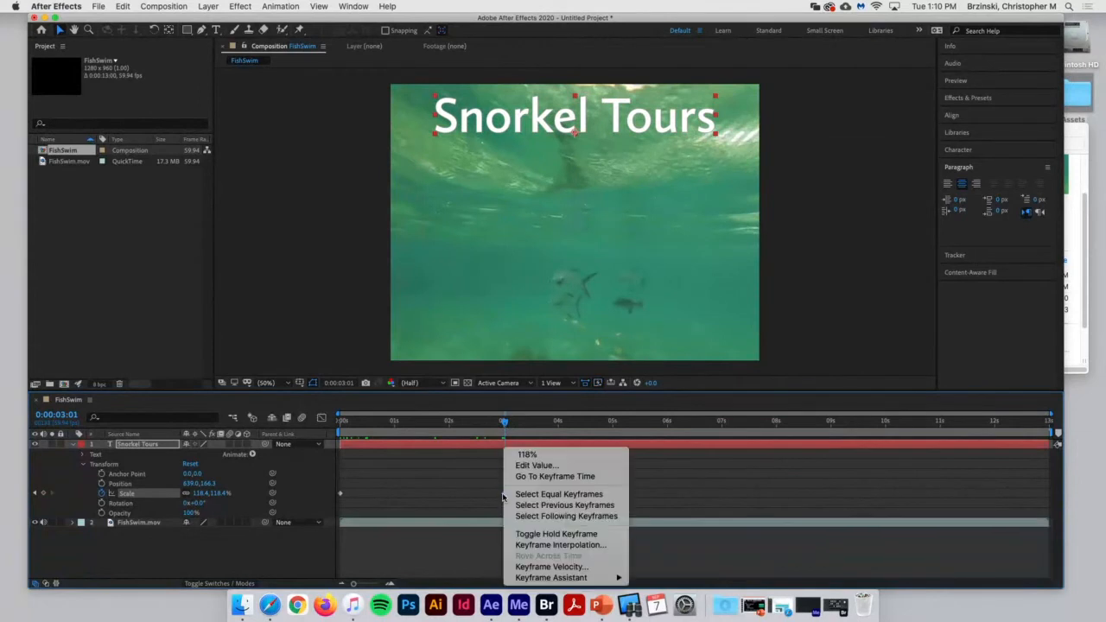
mouse_move(567, 579)
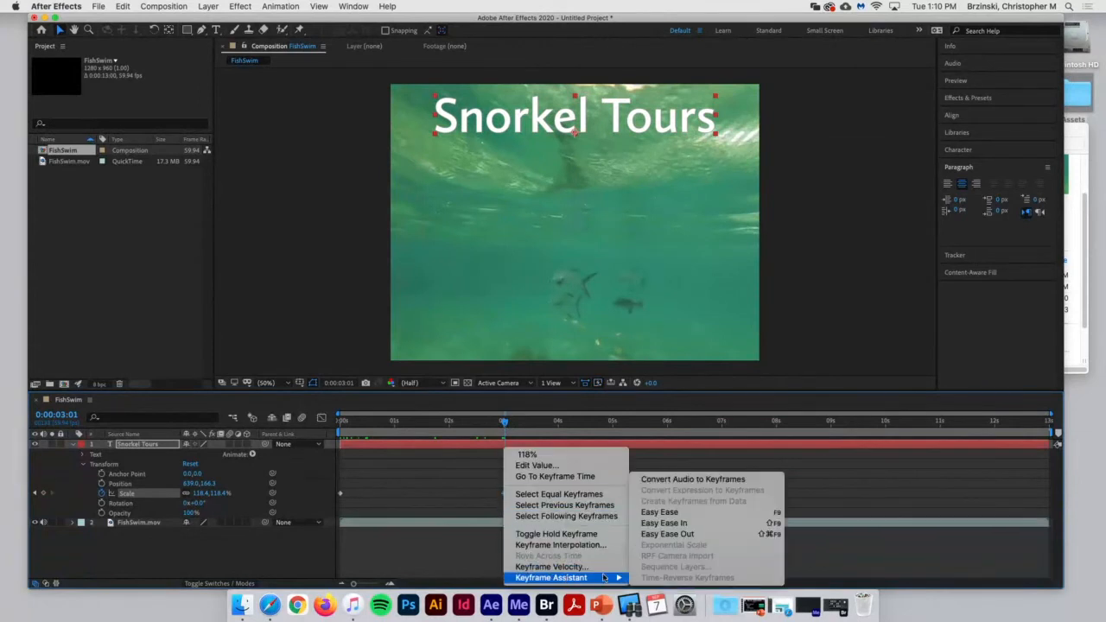
click(667, 535)
- Return to the start of the timeline and apply Easy Ease In to the title's first Scale keyframe
drag(508, 423, 339, 422)
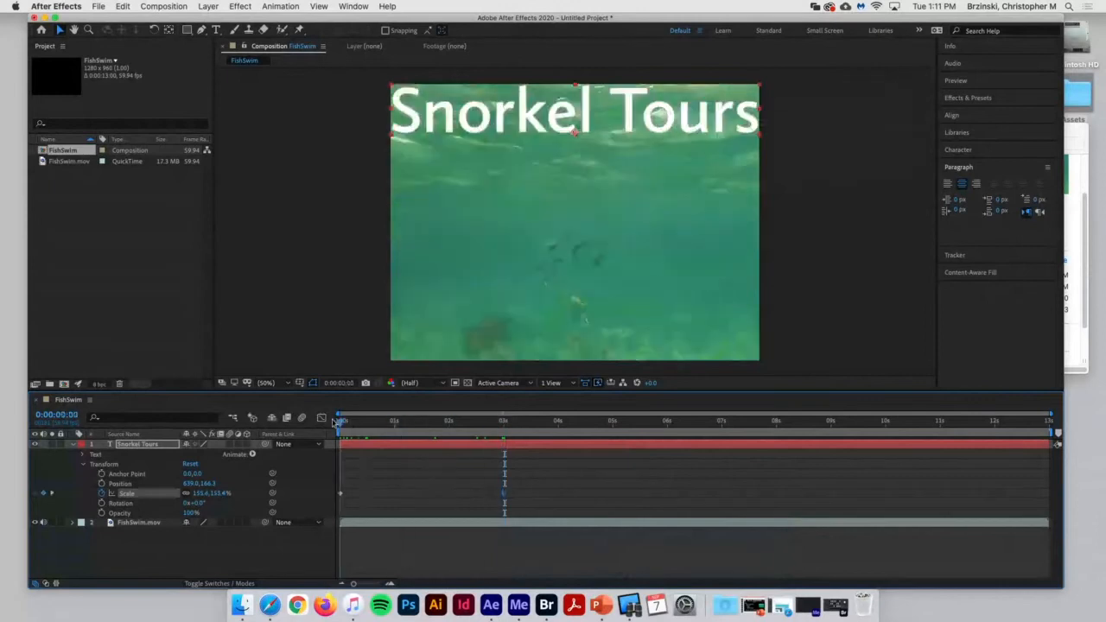
double_click(341, 493)
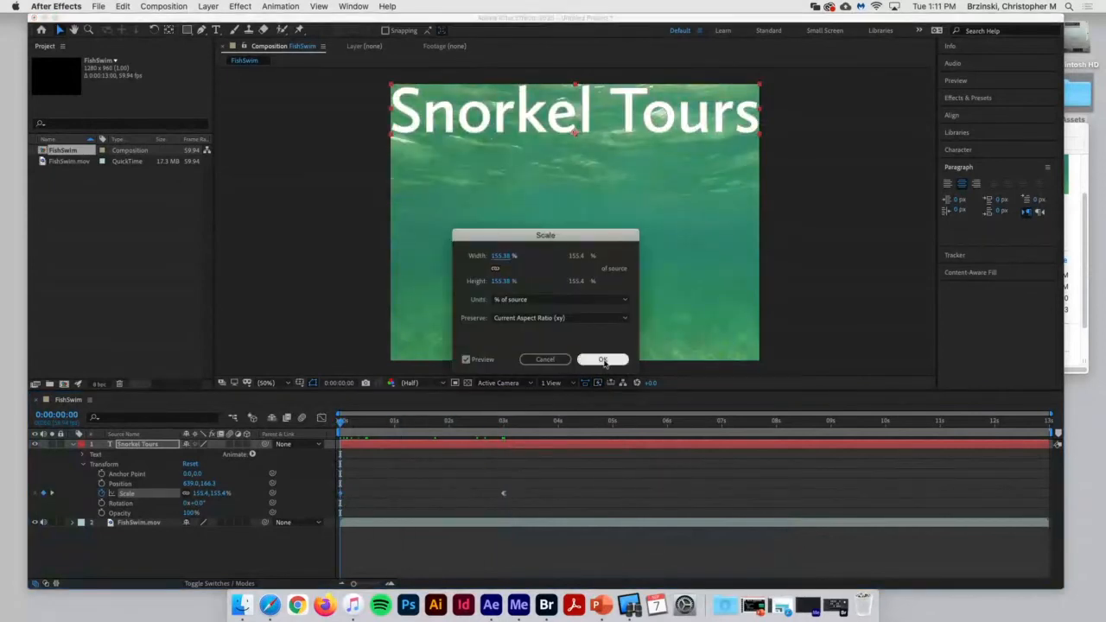
click(557, 358)
right_click(343, 497)
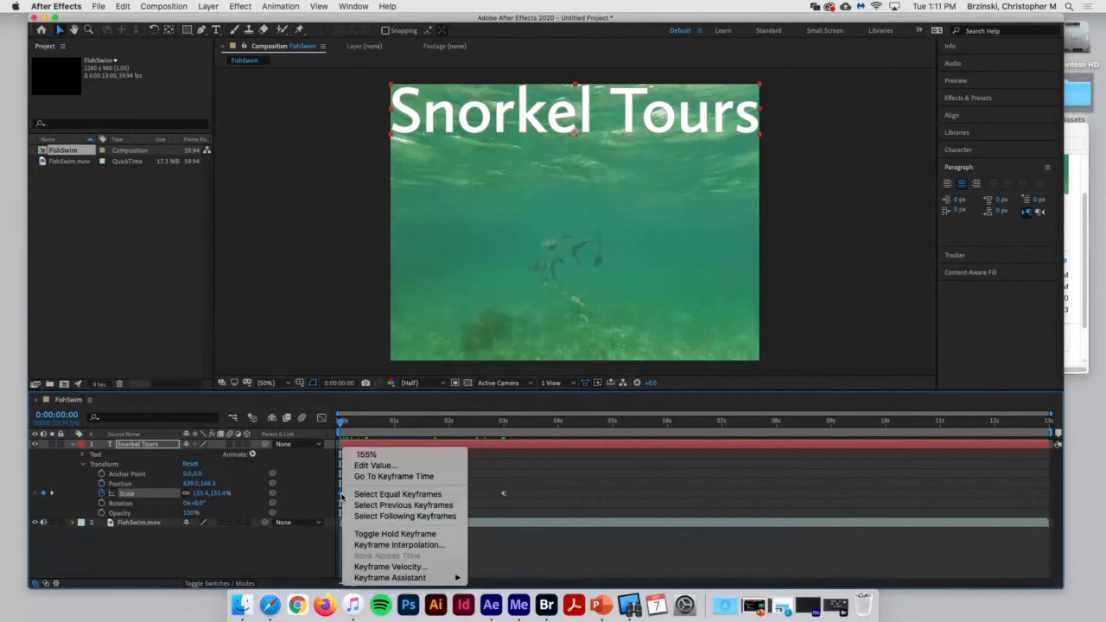
mouse_move(391, 577)
click(529, 516)
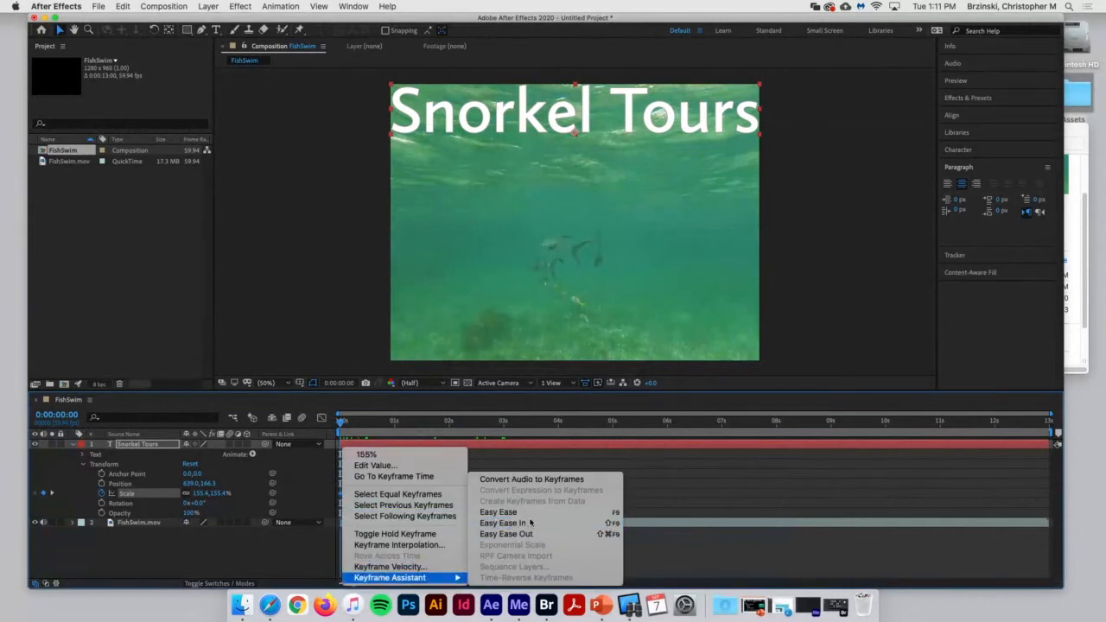
- Scrub through the title's scale animation from the start to about 4 seconds and collapse the layer's Transform properties
click(345, 422)
drag(345, 423, 450, 446)
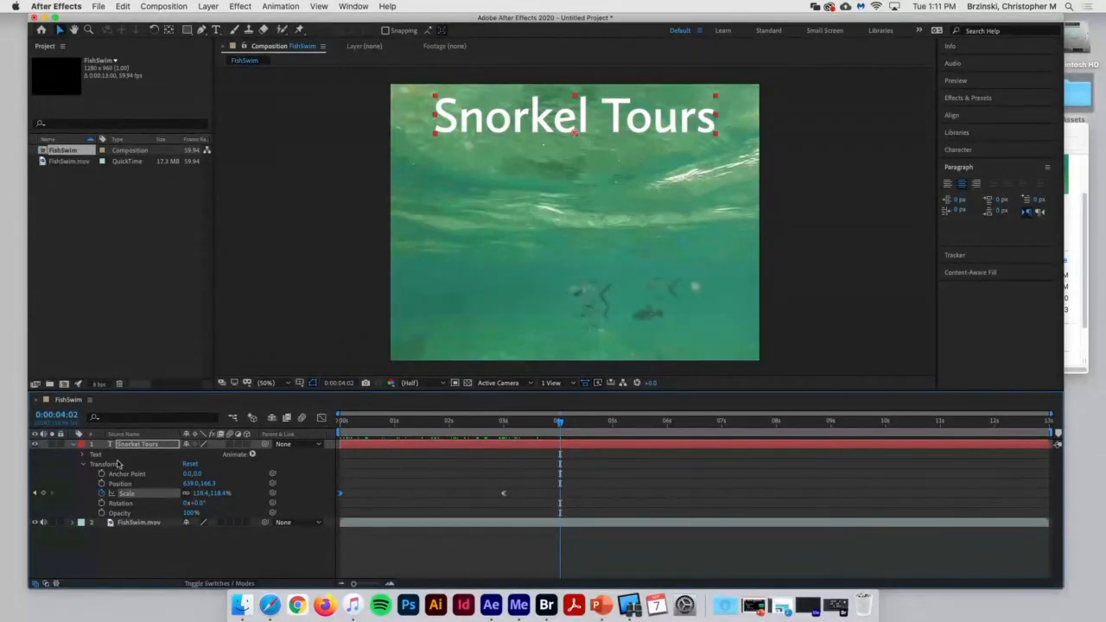
click(83, 465)
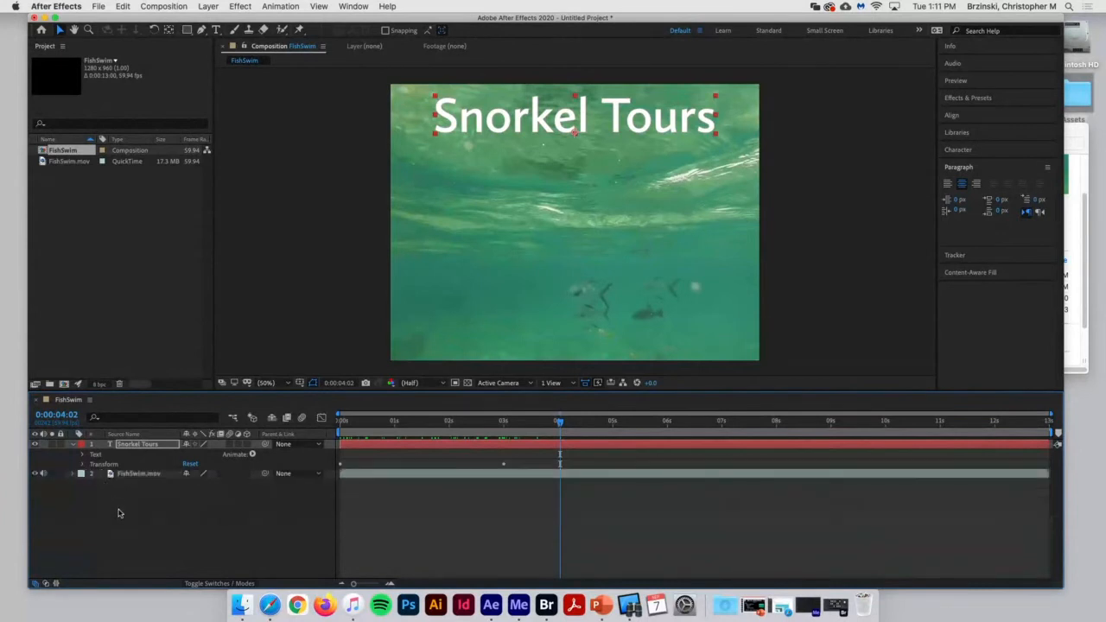
- Collapse the title layer and browse the animation presets in Adobe Bridge, opening the Organic folder of the Text presets
click(72, 445)
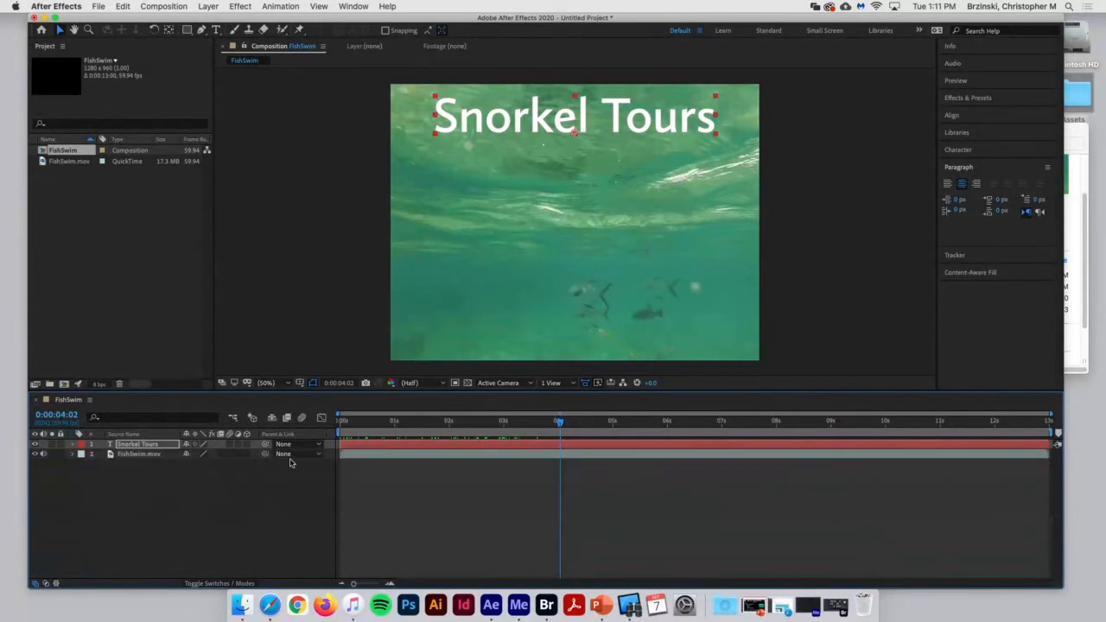
click(977, 99)
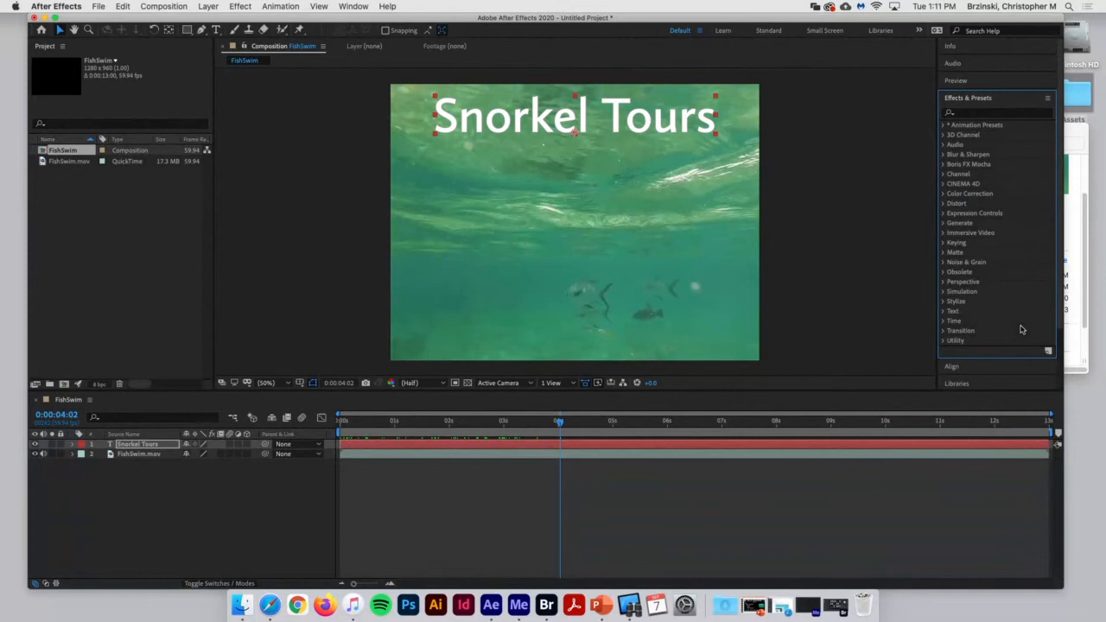
click(276, 5)
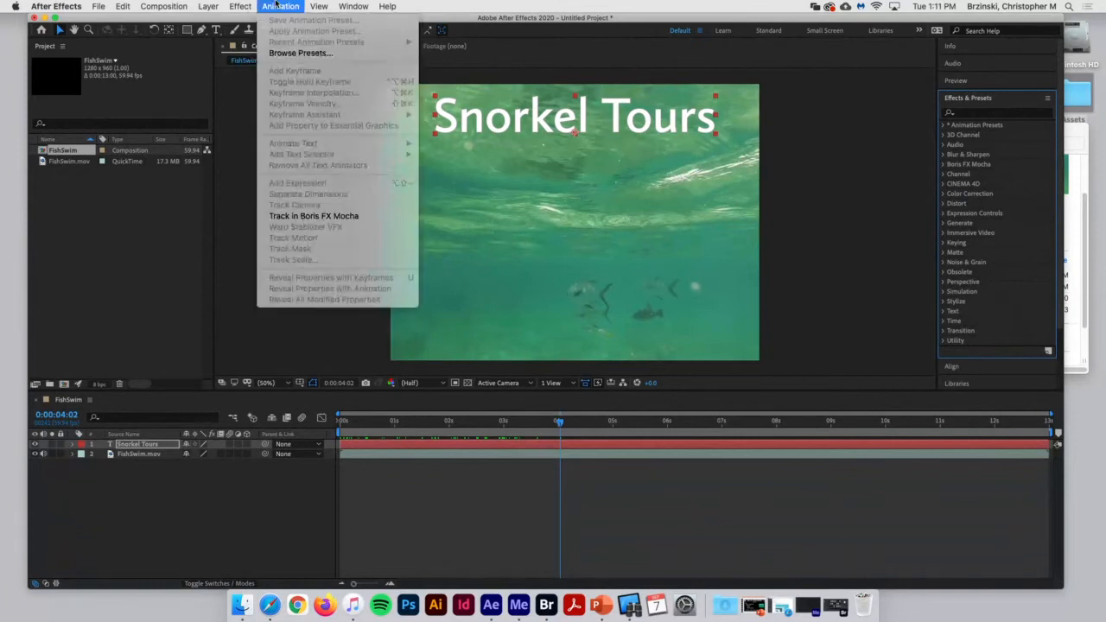
click(298, 54)
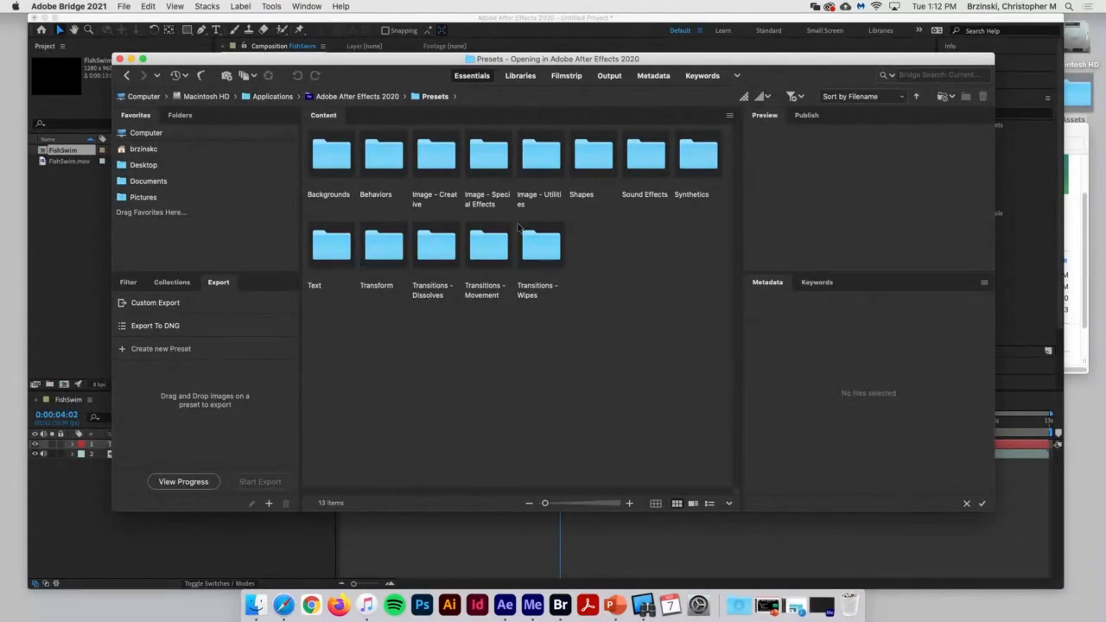
double_click(329, 249)
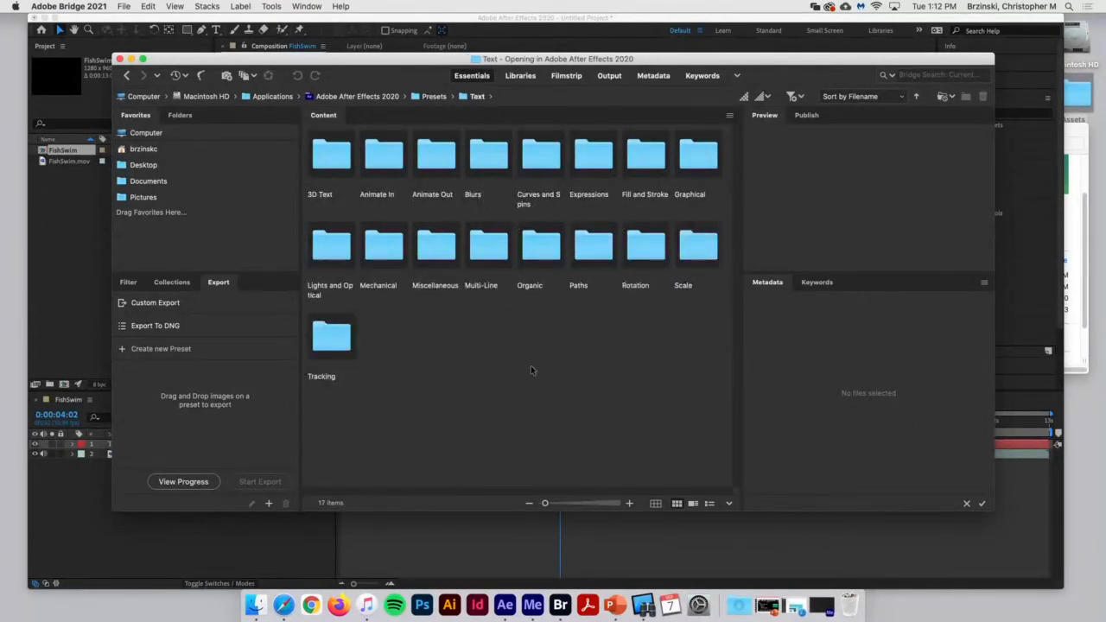
double_click(544, 246)
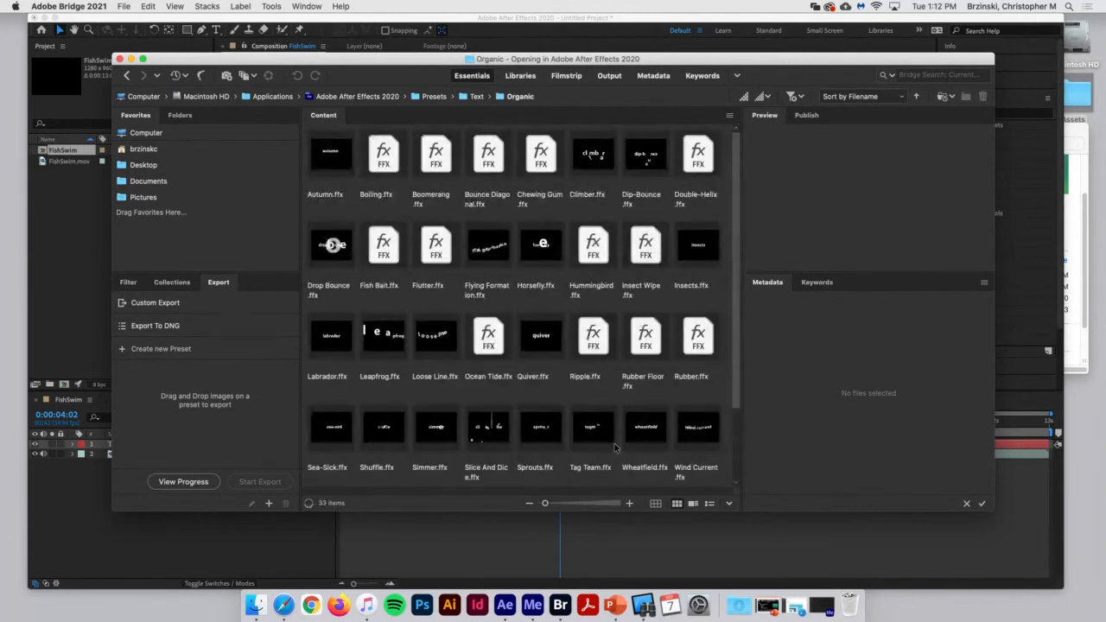
- Preview the Flying Formation preset and try applying the Ripple preset to the title at about 4 seconds
click(485, 249)
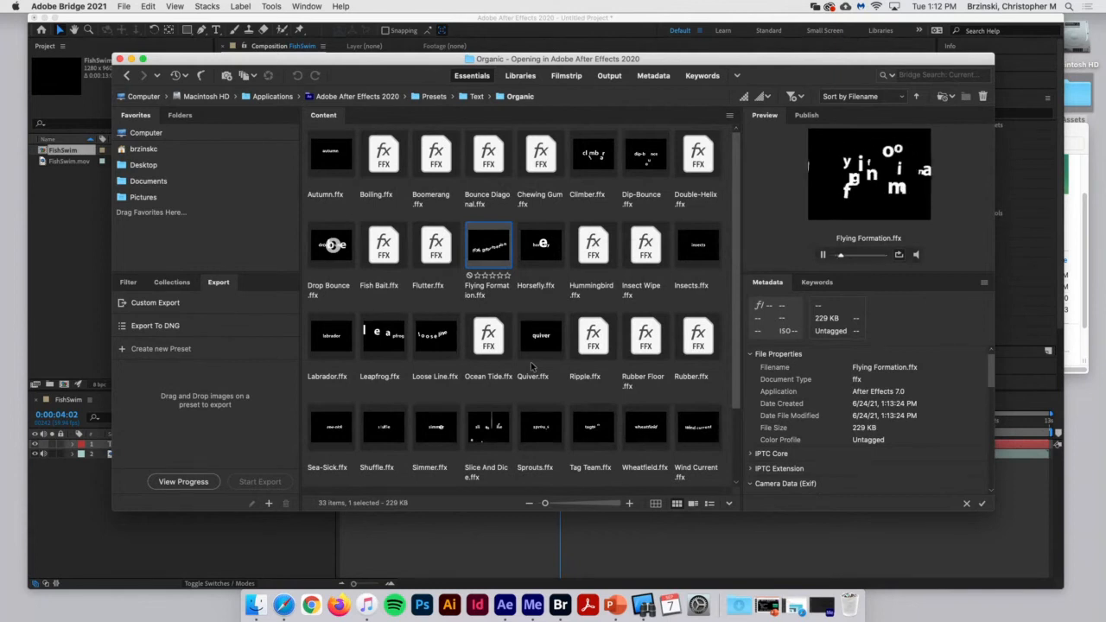
click(591, 341)
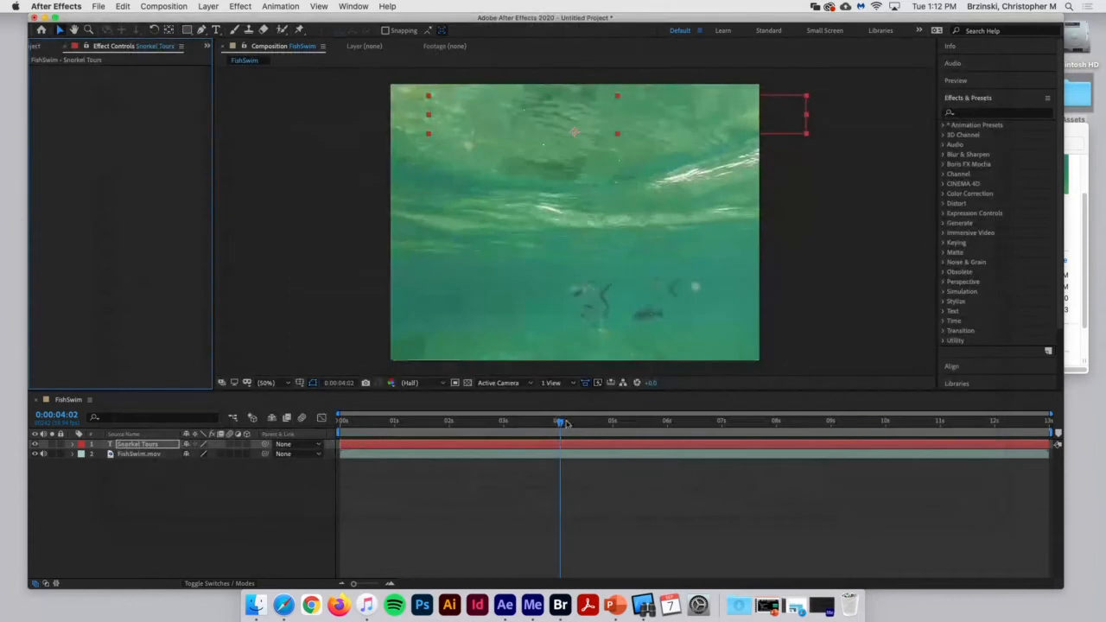
key(space)
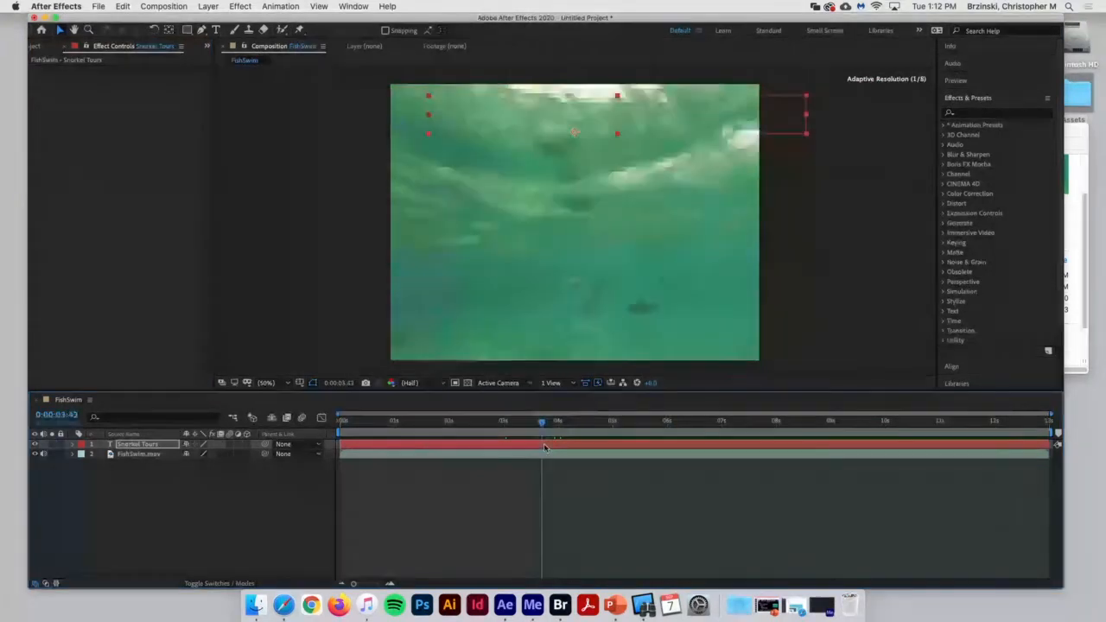
key(space)
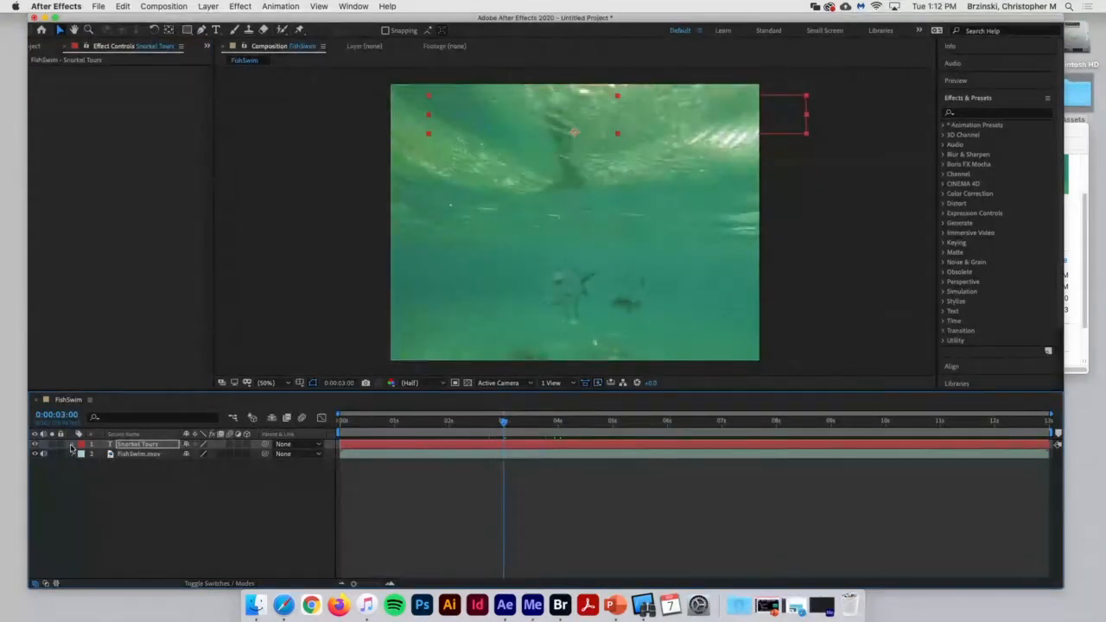
click(73, 443)
click(560, 421)
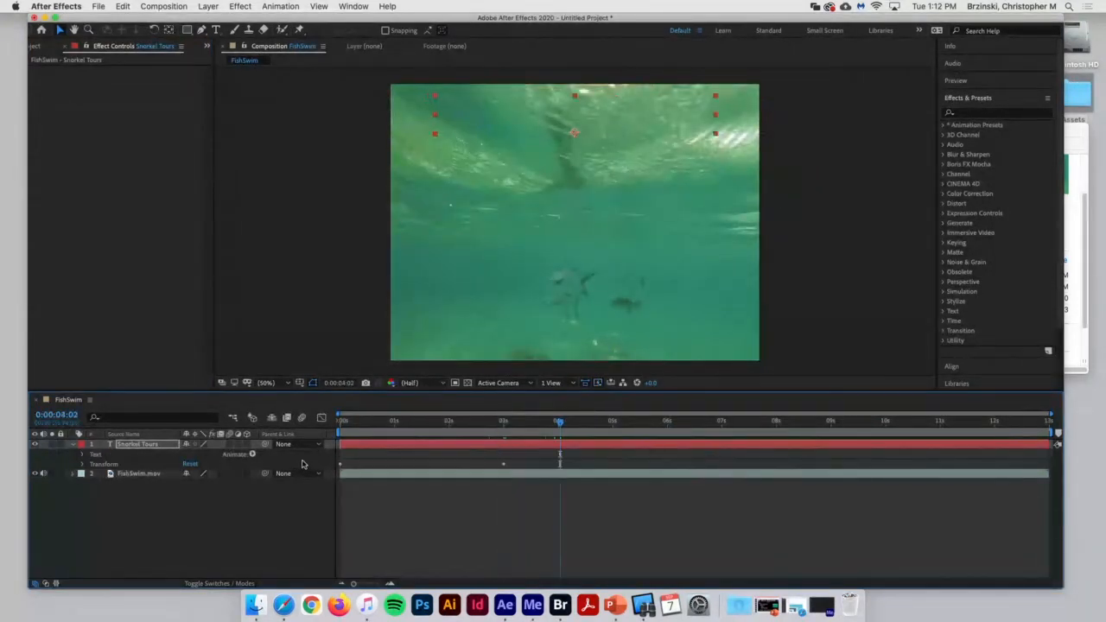
- Return to 0:00 on the timeline and apply the Ripple text preset from Adobe Bridge to the title there
drag(567, 423, 333, 430)
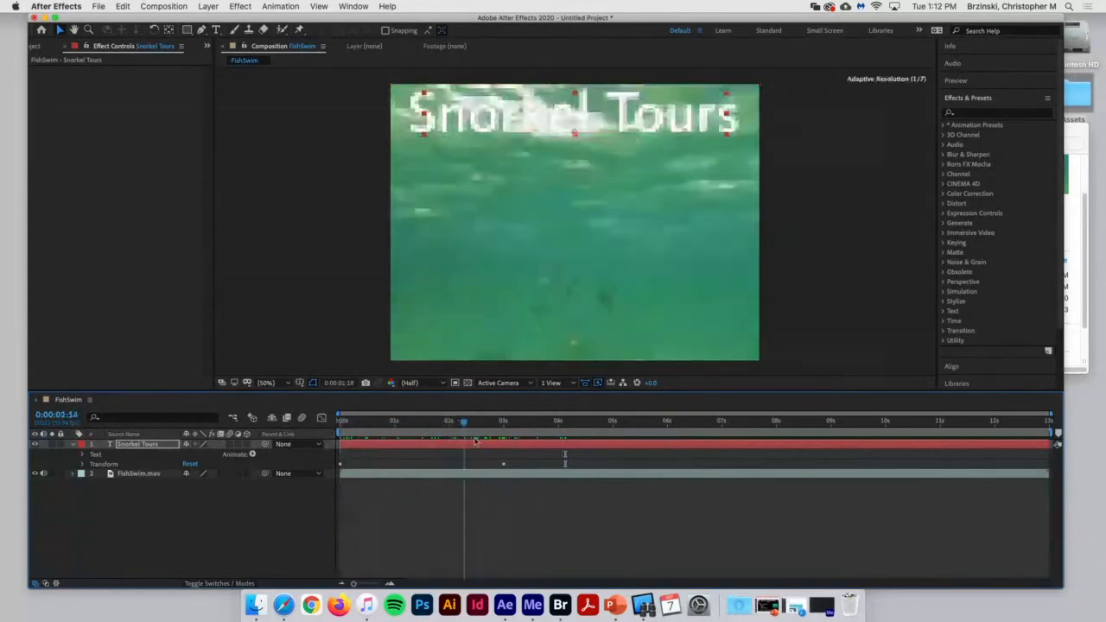
key(space)
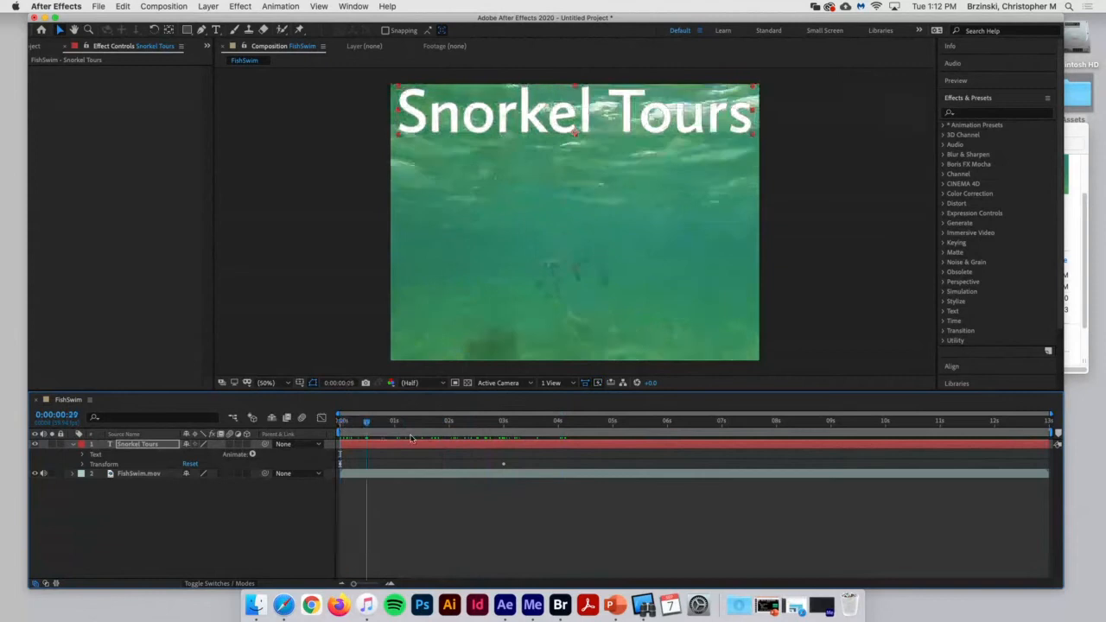
click(341, 423)
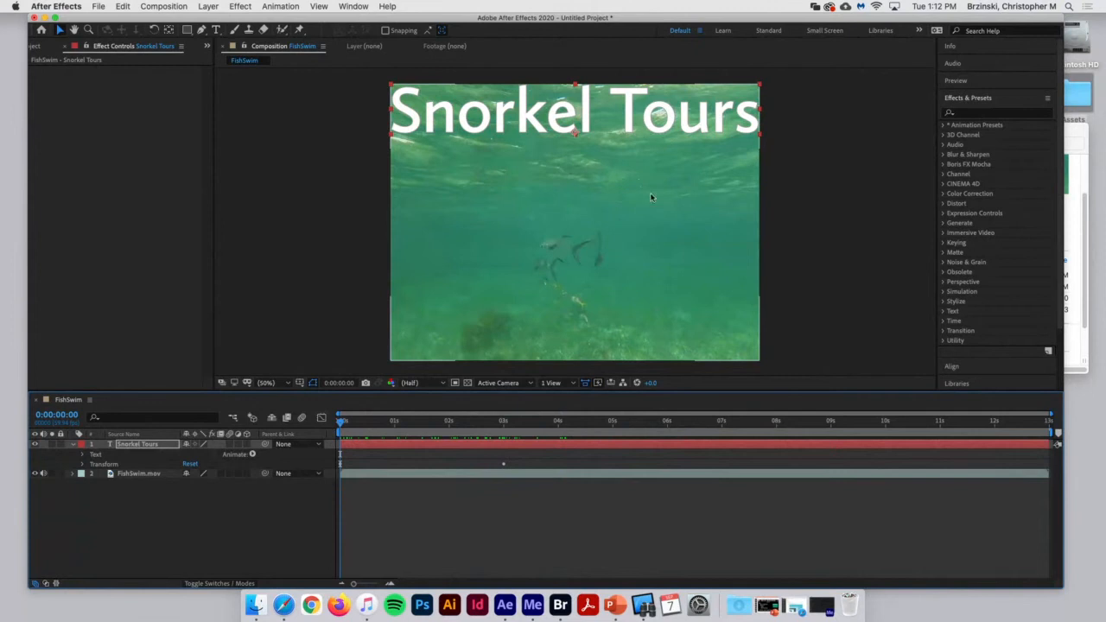
click(560, 604)
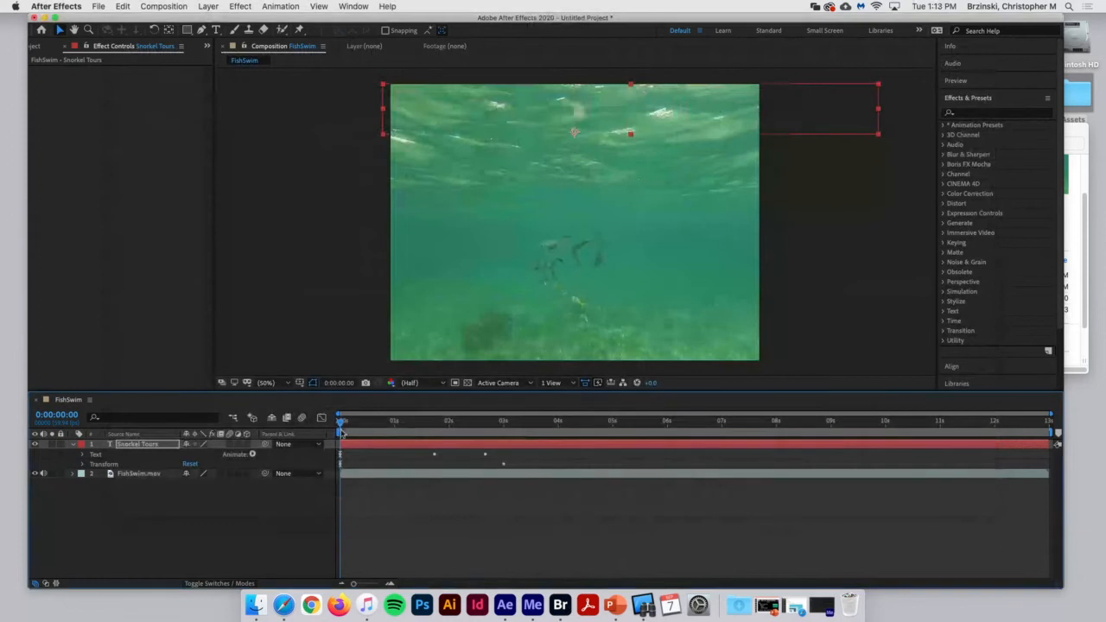
- Scrub through the title's preset animation between the start and 0:00:04:39, close the effect controls and collapse the title layer
drag(341, 424, 594, 466)
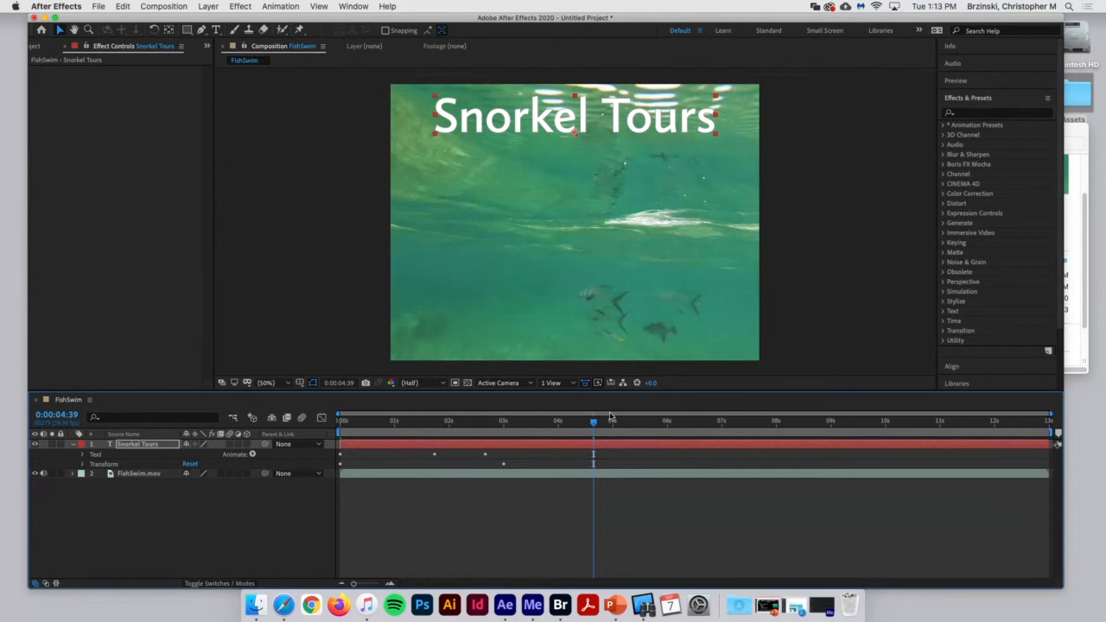
drag(595, 426, 326, 425)
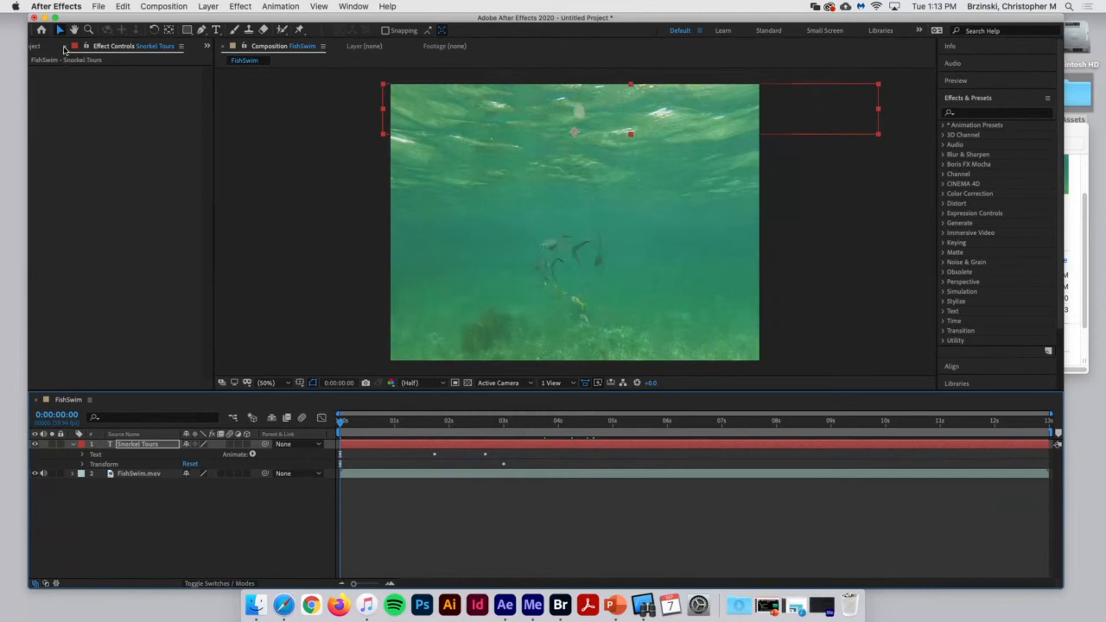
click(64, 48)
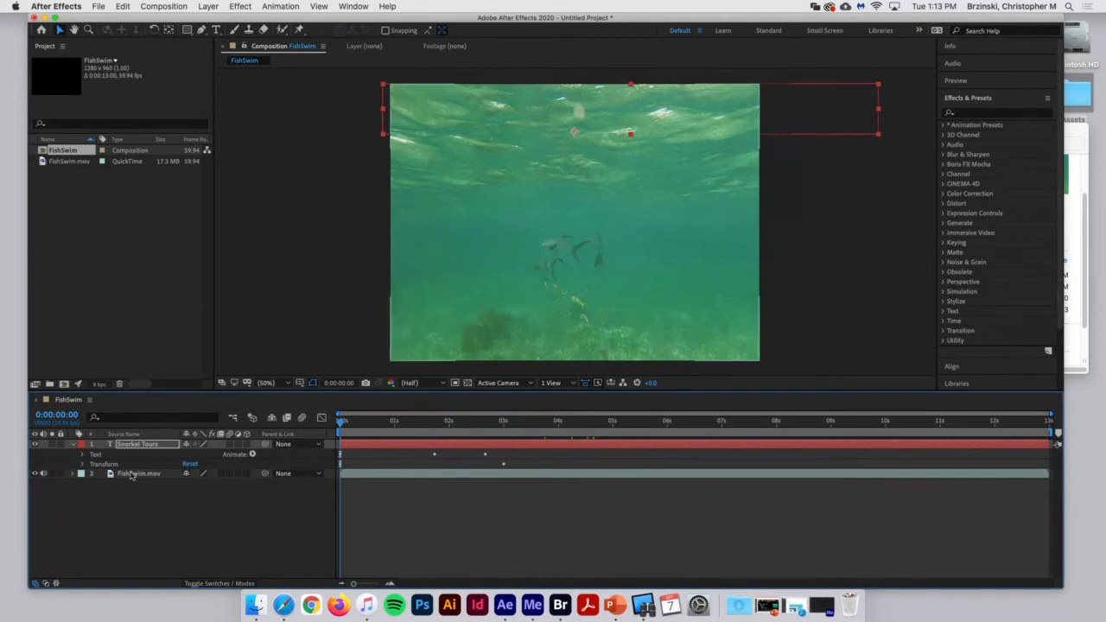
click(73, 445)
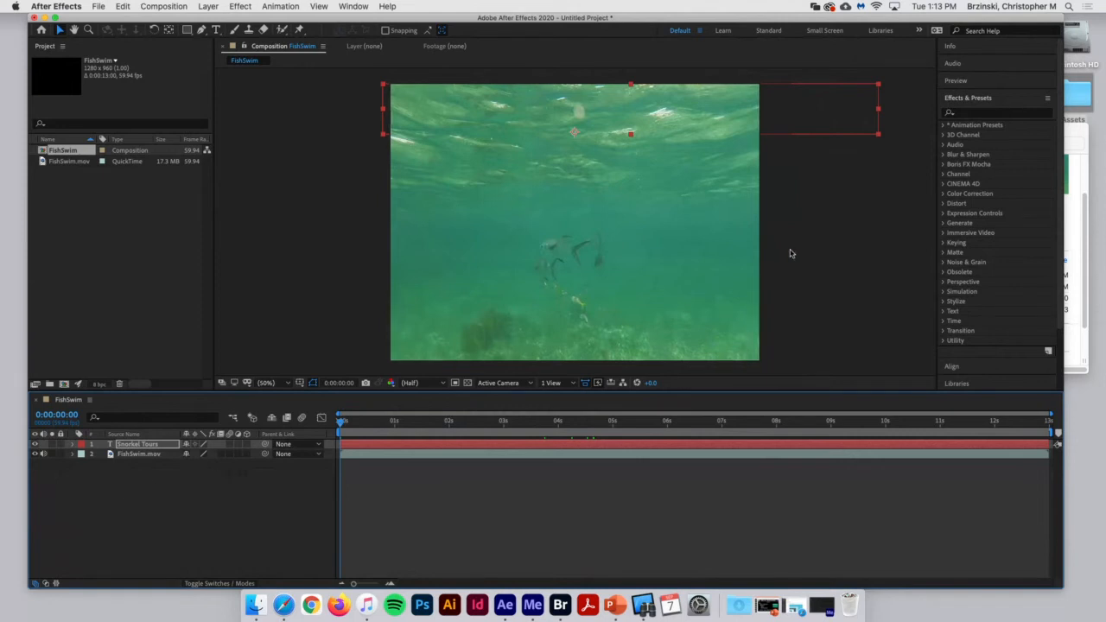
- Import LOCATION.psd from the Assets folder into the project as a composition with editable layer styles
click(1080, 227)
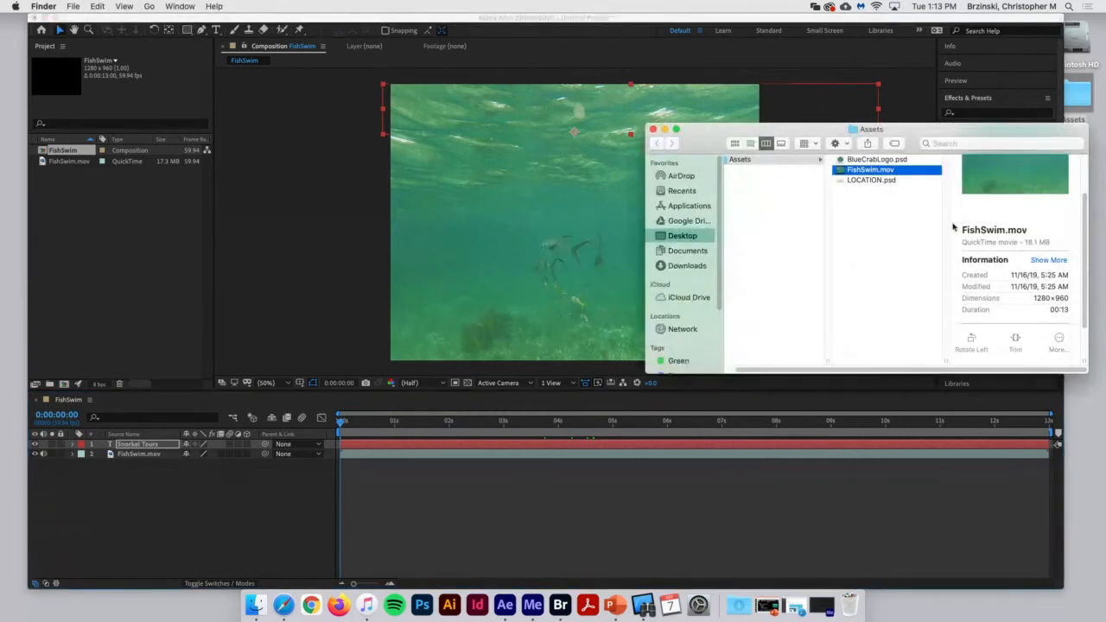
click(864, 180)
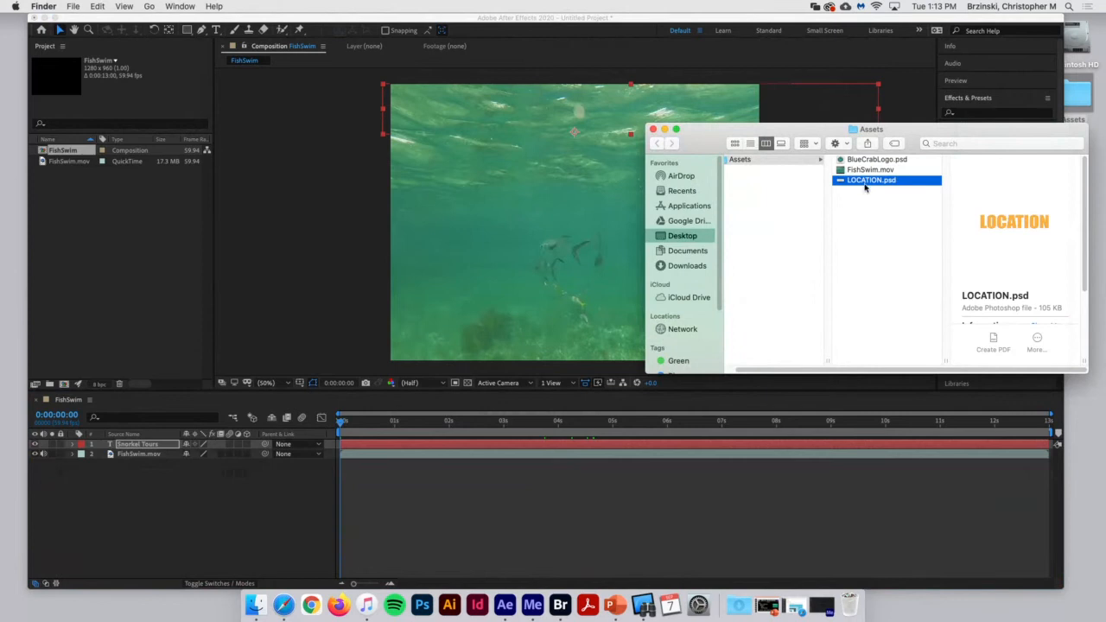
drag(866, 181, 95, 217)
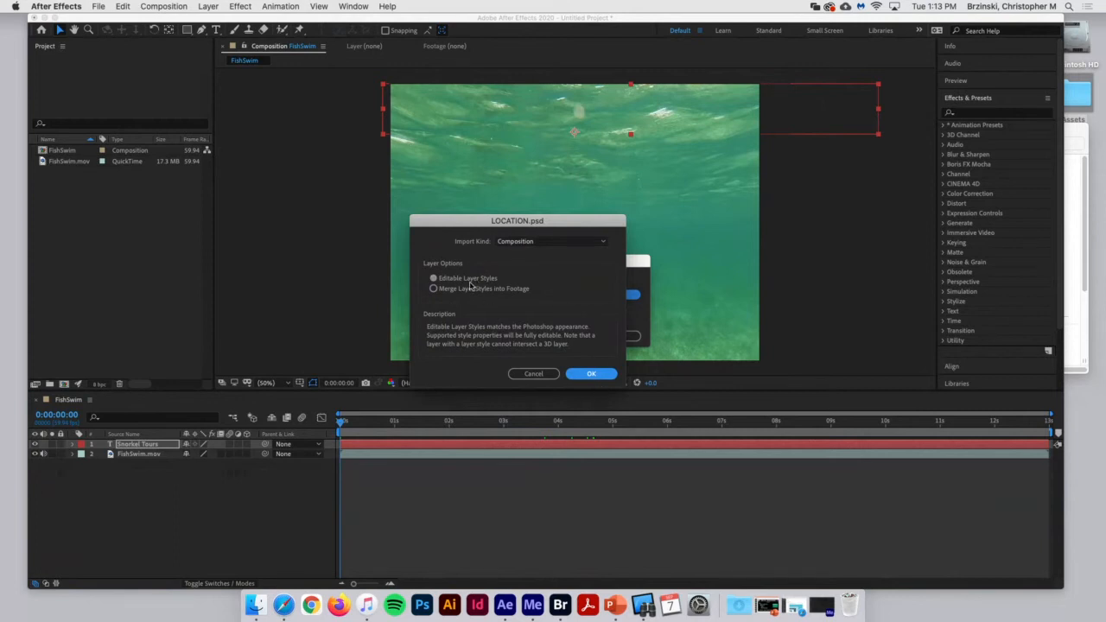
click(591, 374)
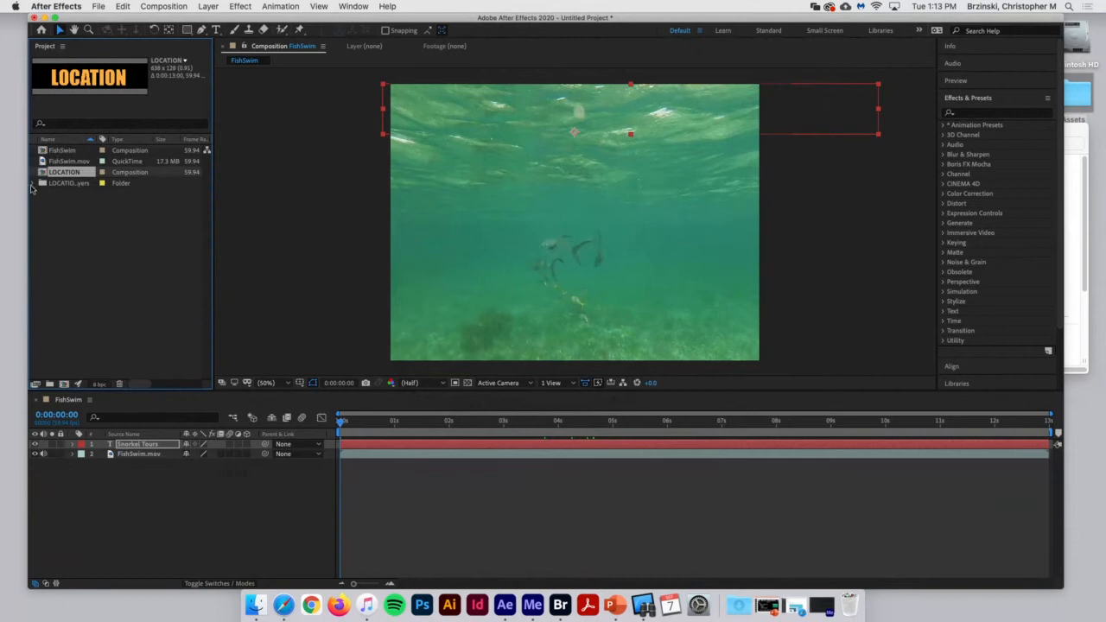
- Inspect the imported LOCATION layers folder and review the duration and other settings of the LOCATION composition
click(31, 185)
click(42, 183)
right_click(67, 173)
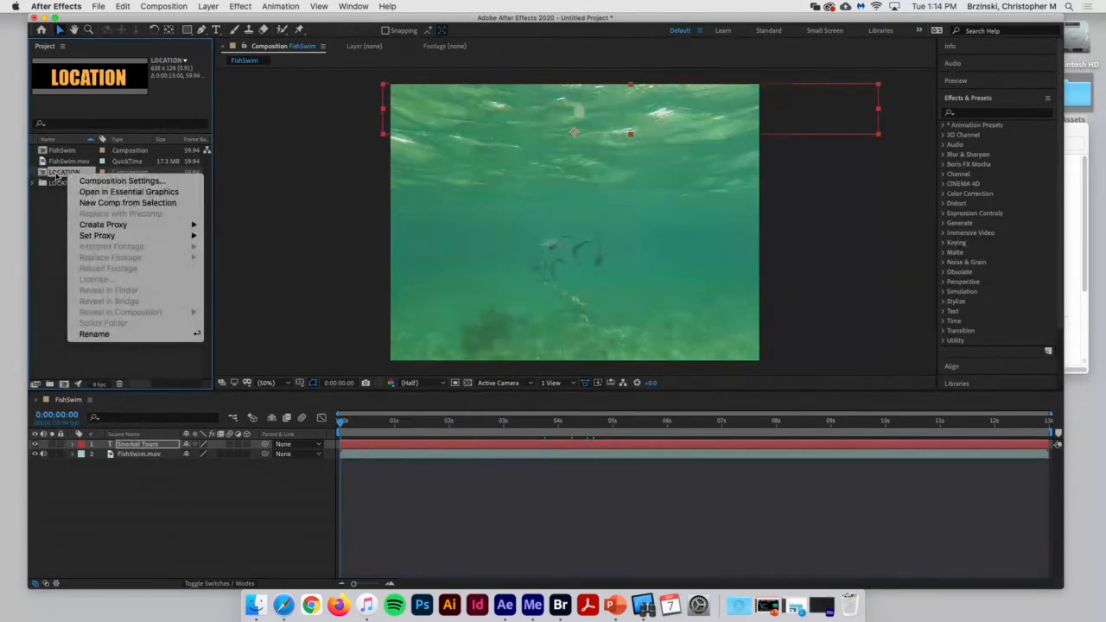
click(98, 183)
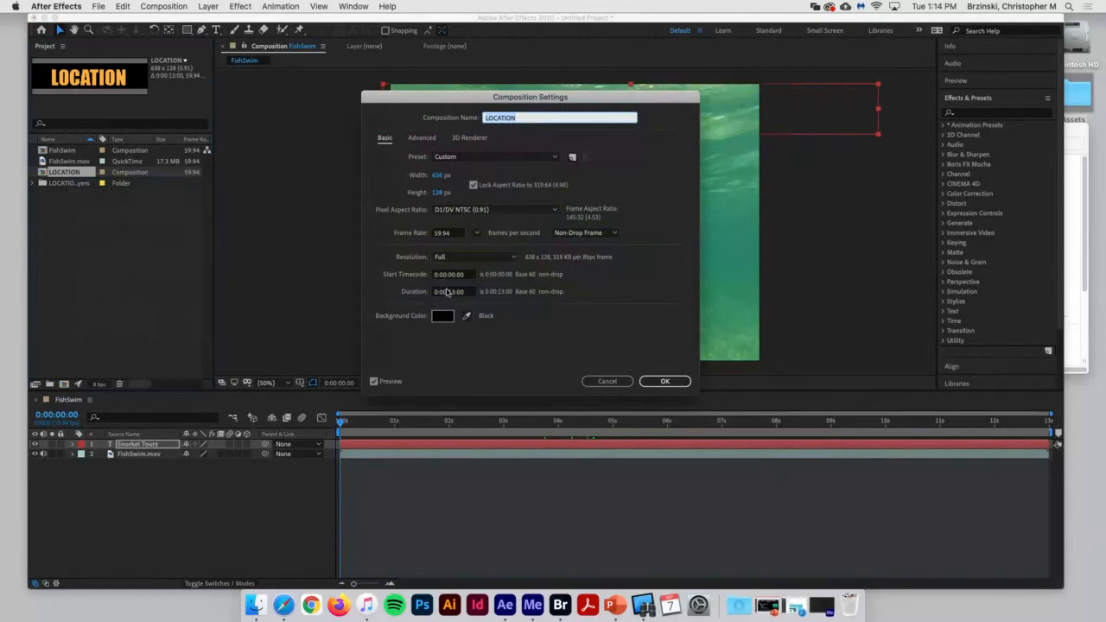
click(662, 383)
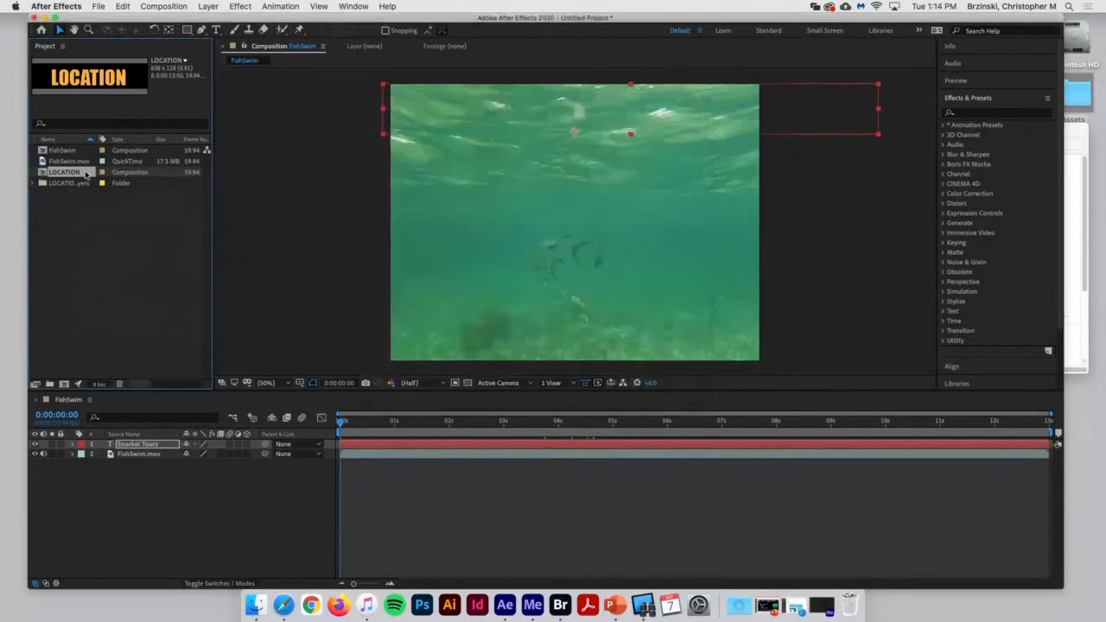
- Place the LOCATION composition in the FishSwim timeline between the title and the video, and scrub to 0:00:07:02 to check it
drag(86, 175, 340, 445)
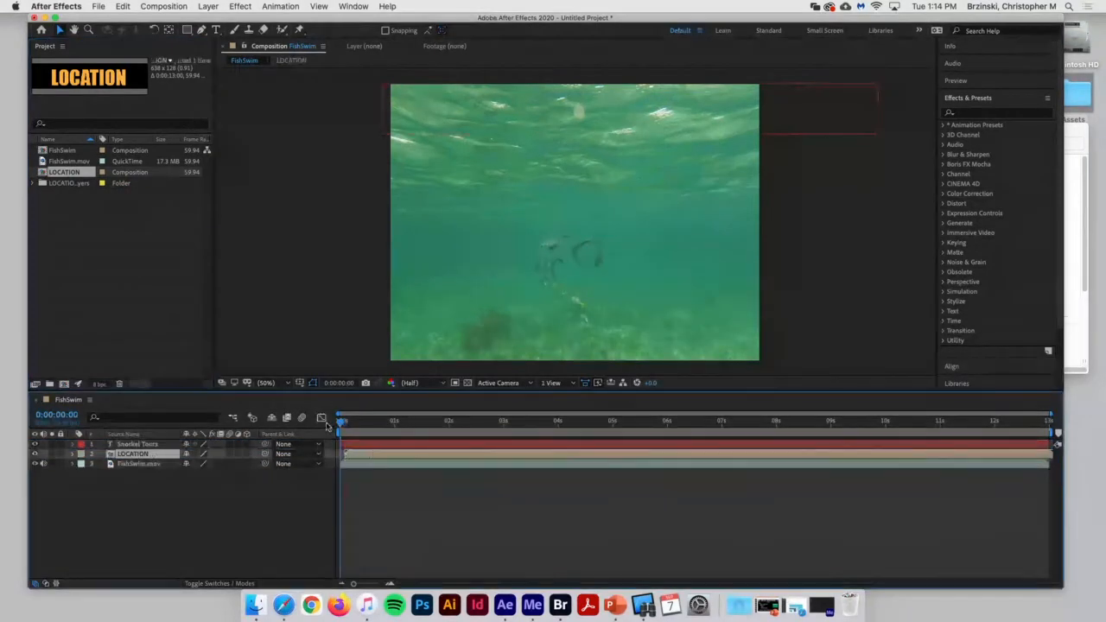
drag(341, 425, 724, 548)
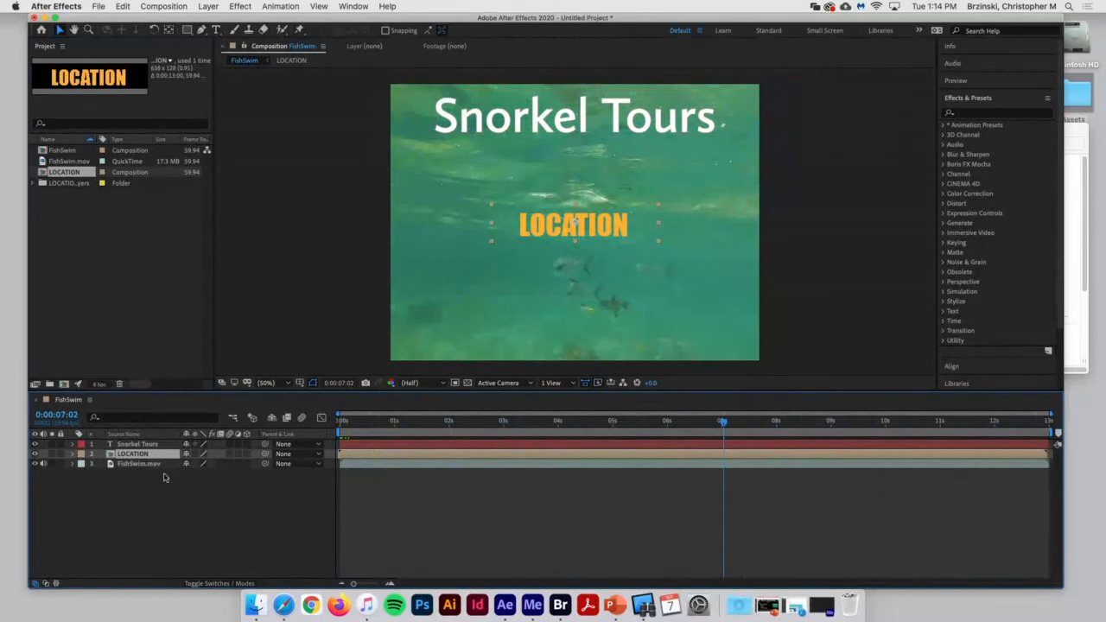
right_click(66, 172)
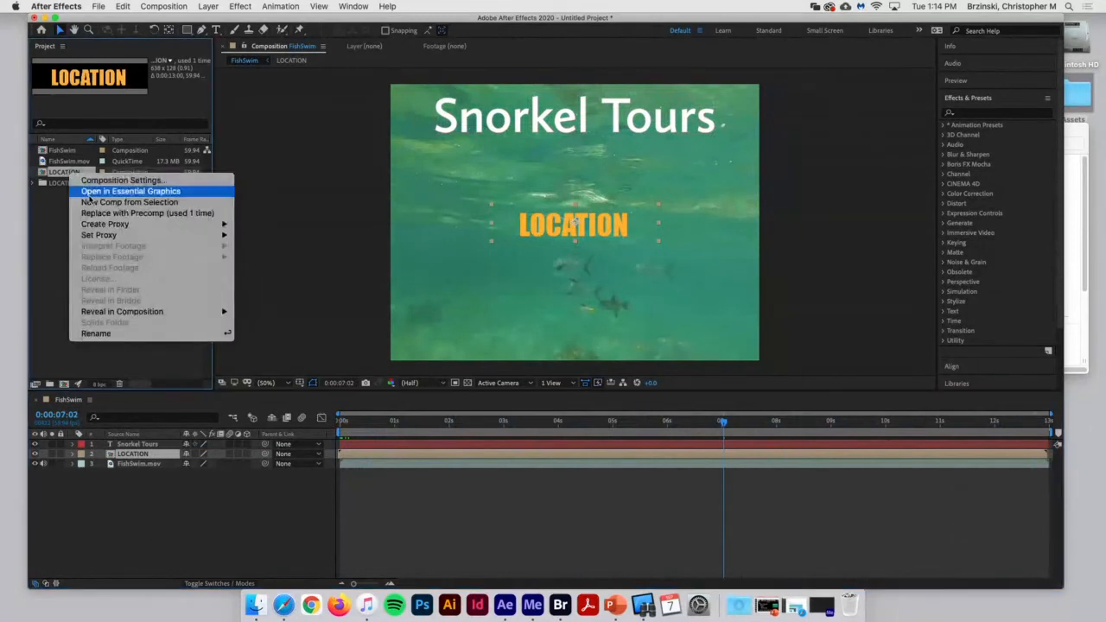
click(38, 218)
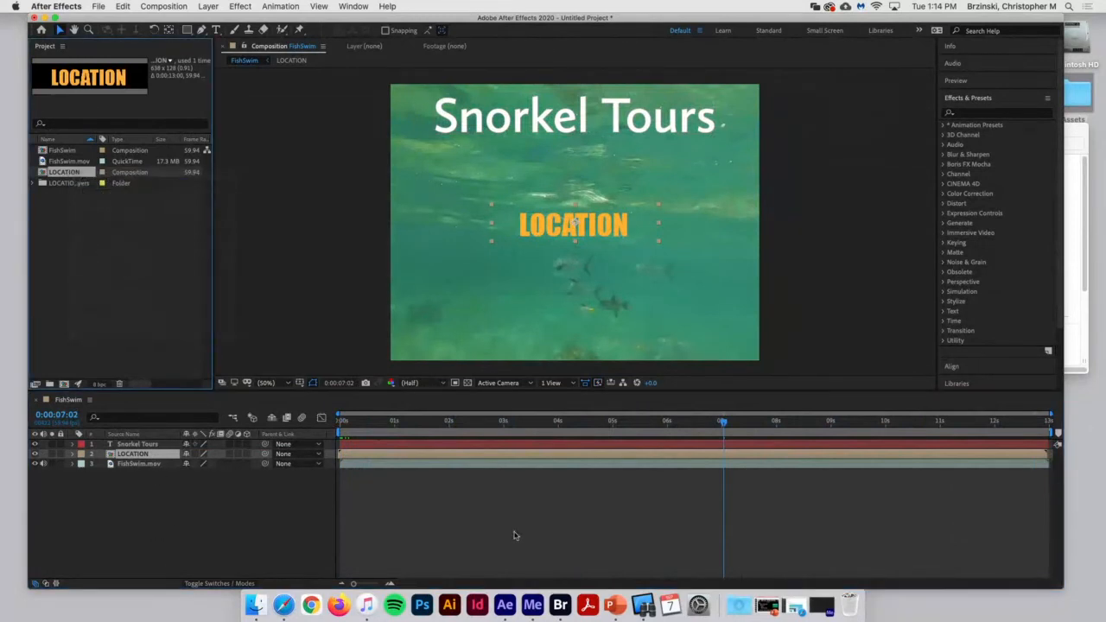
- Trim the start of the LOCATION layer to 0:00:04:00 and scrub across its new in point
drag(349, 432, 558, 446)
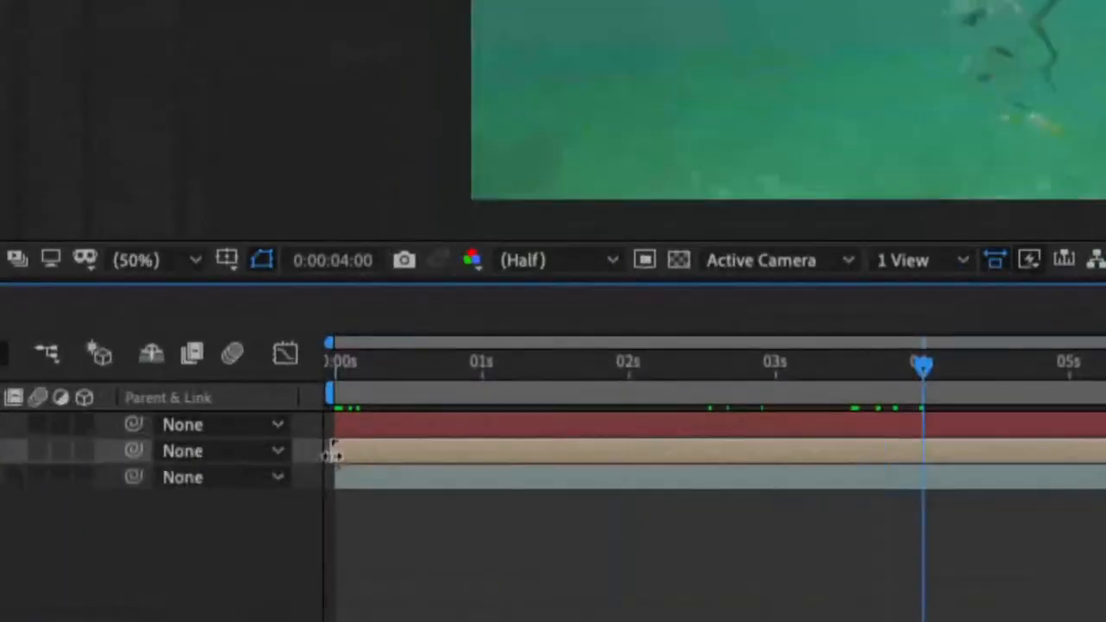
drag(339, 453, 921, 459)
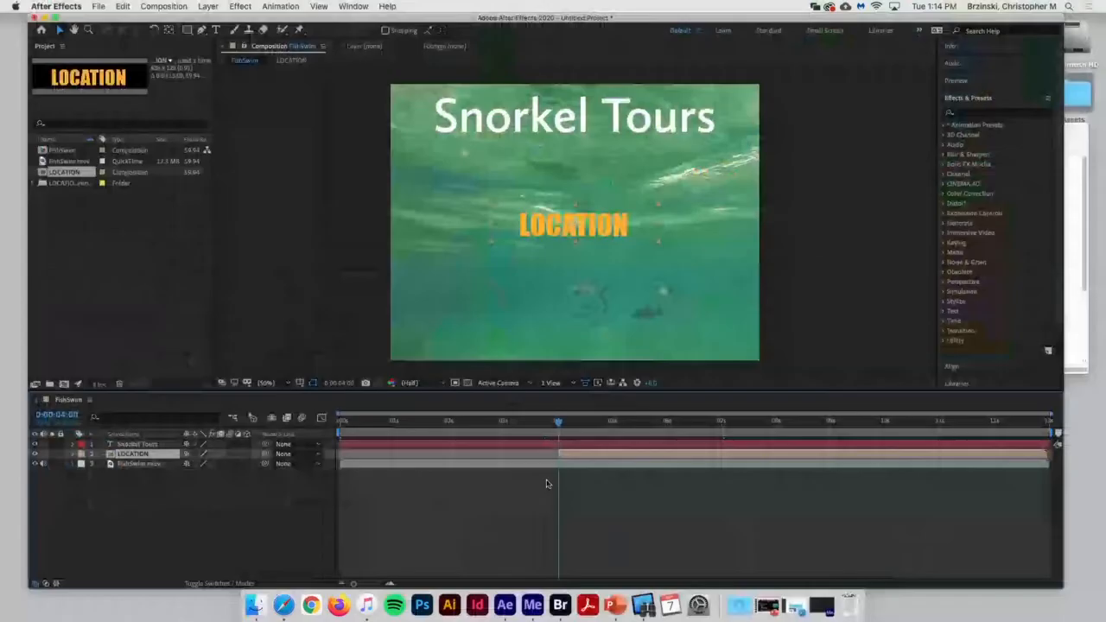
drag(558, 427, 560, 473)
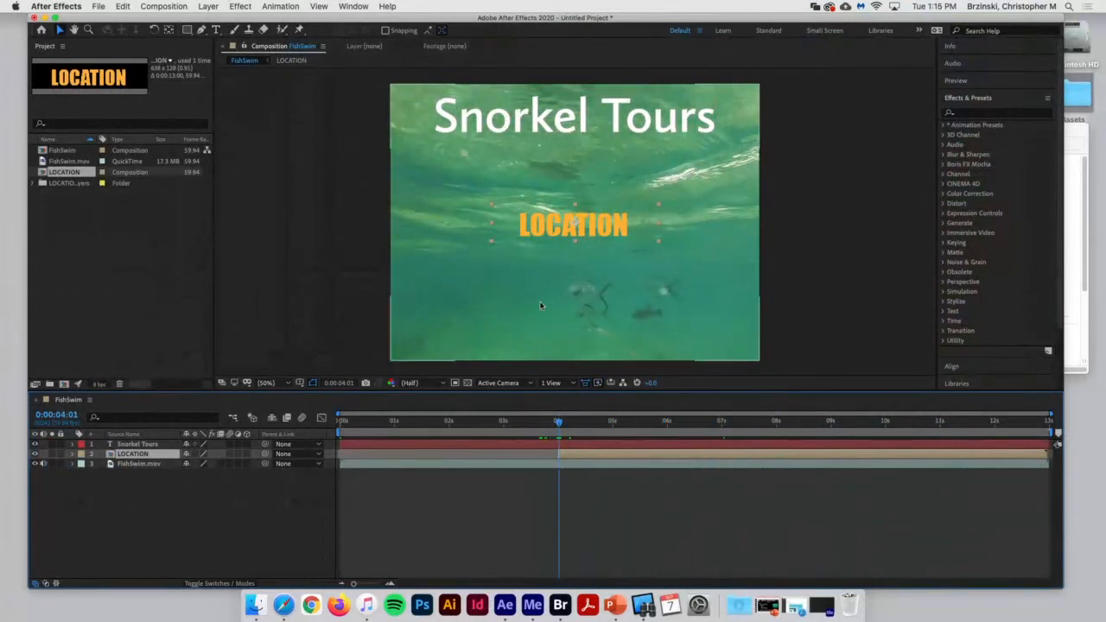
- Open the LOCATION composition from the FishSwim timeline and convert its LOCATION layer to editable text
double_click(138, 454)
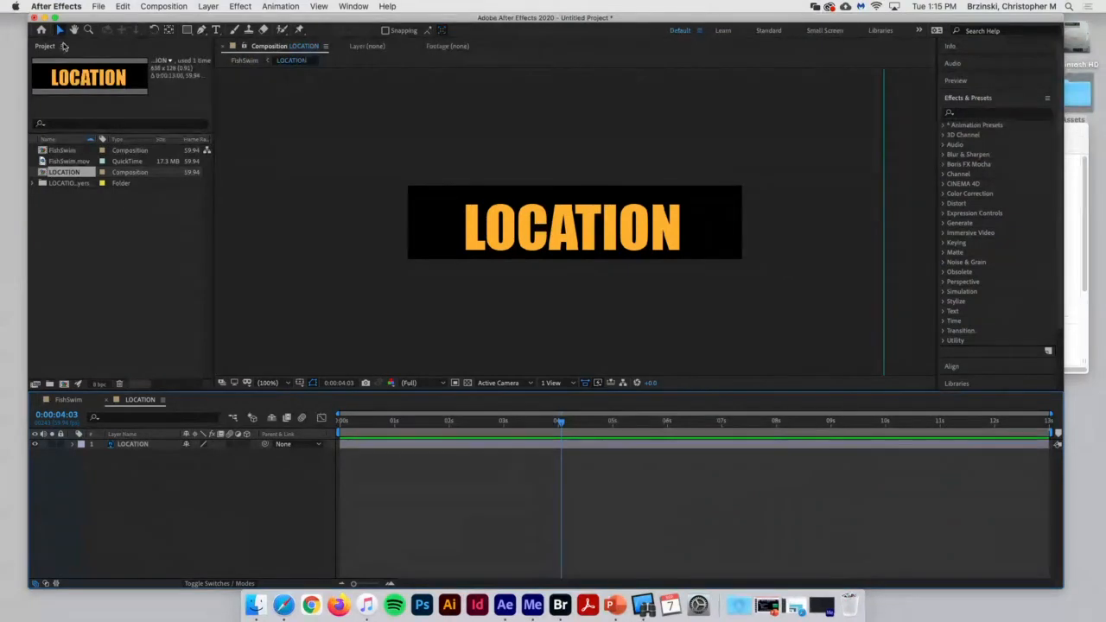
click(608, 230)
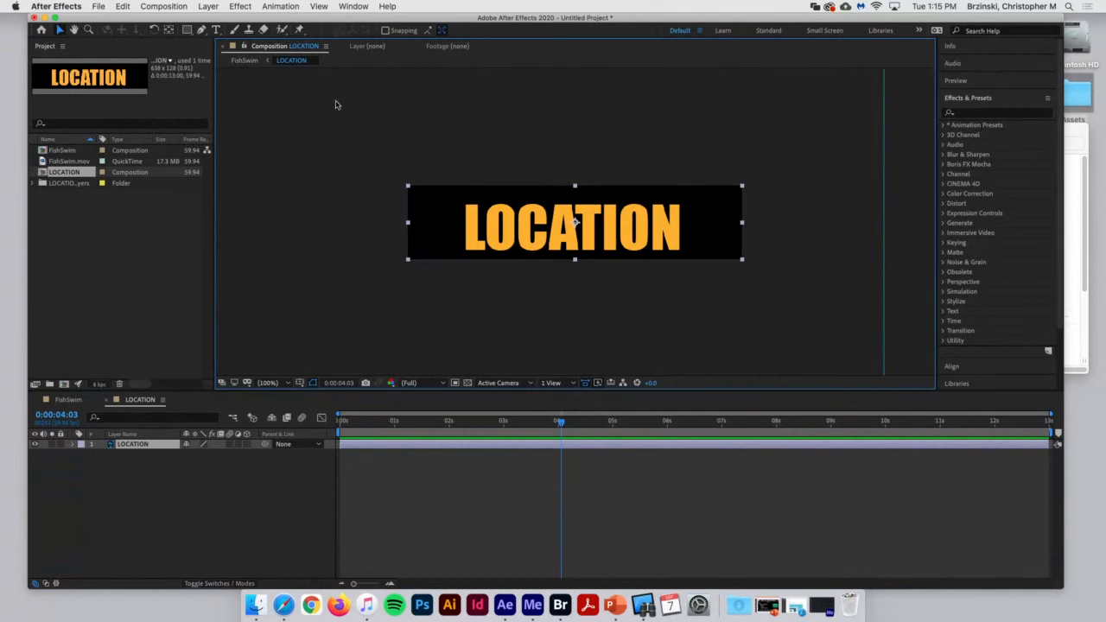
click(209, 6)
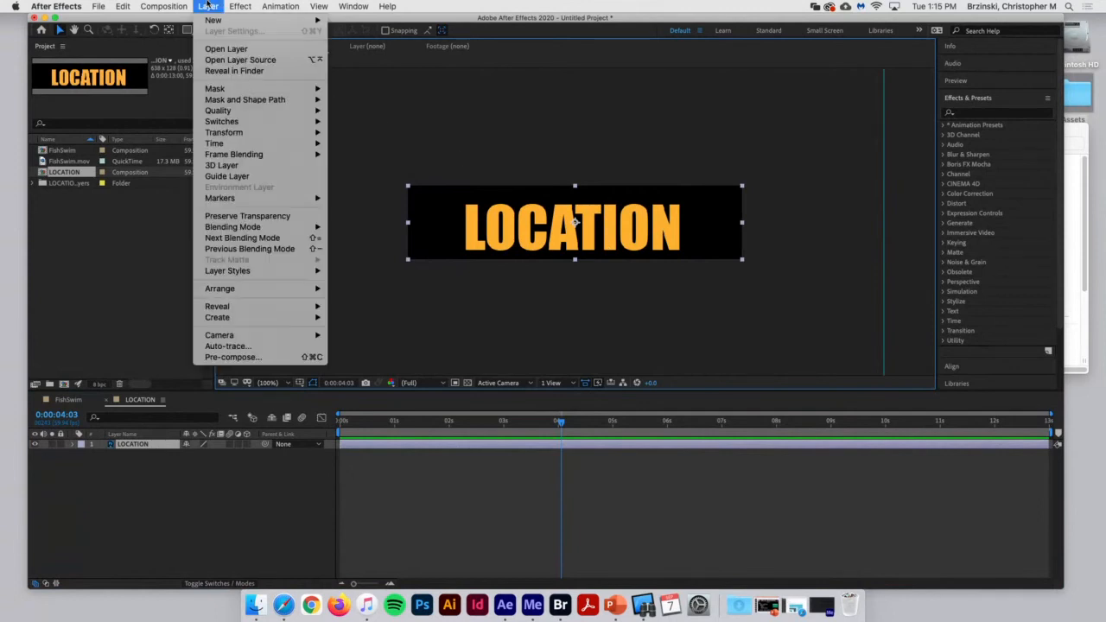
click(209, 6)
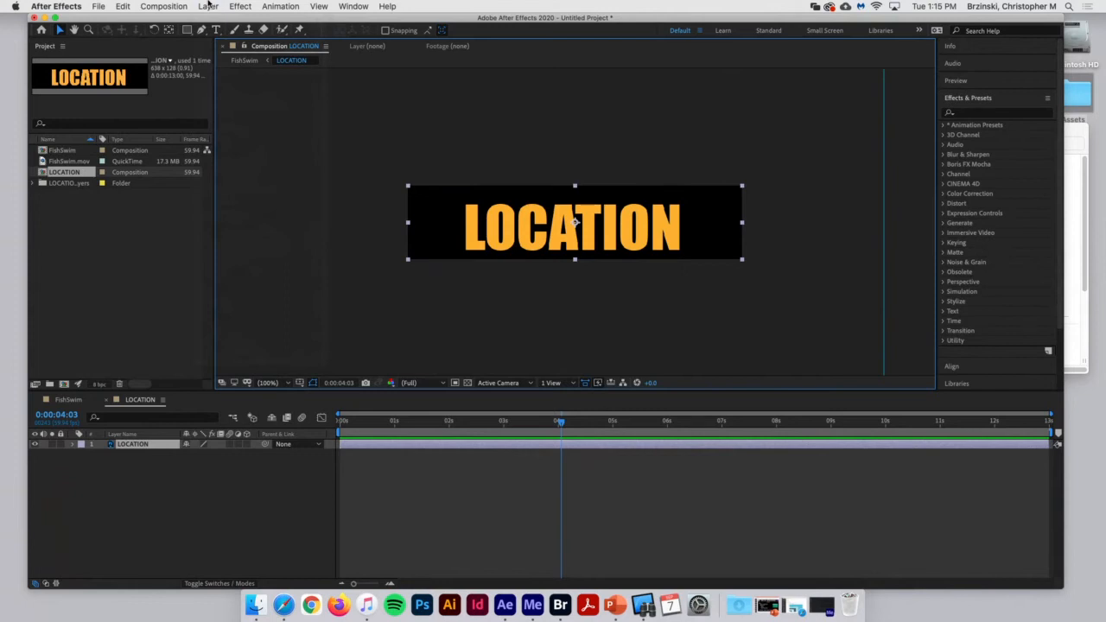
click(209, 6)
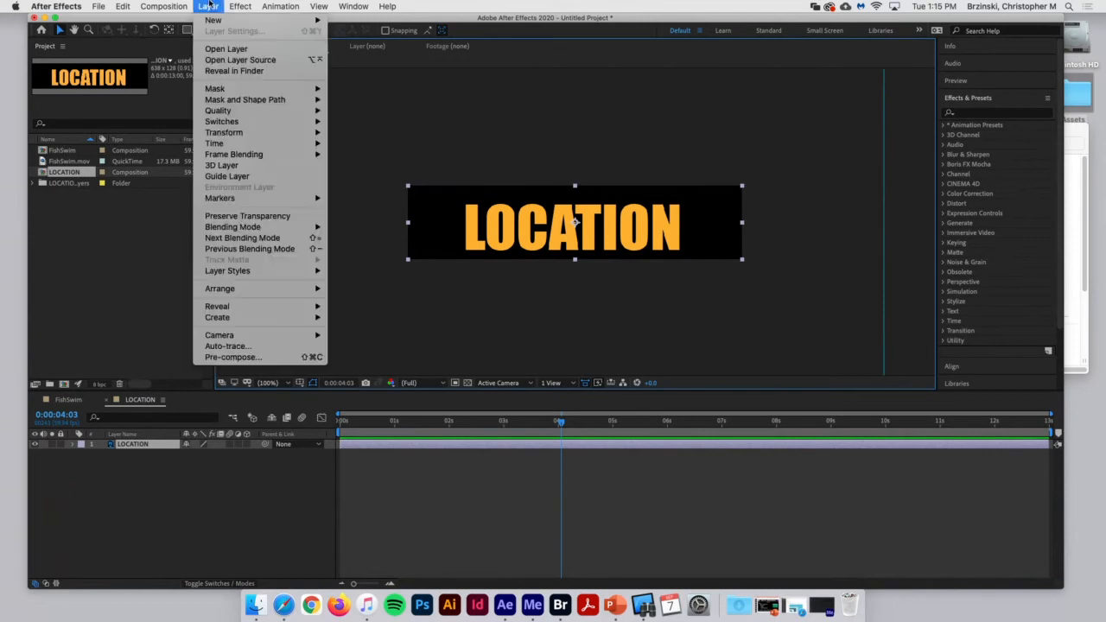
mouse_move(258, 322)
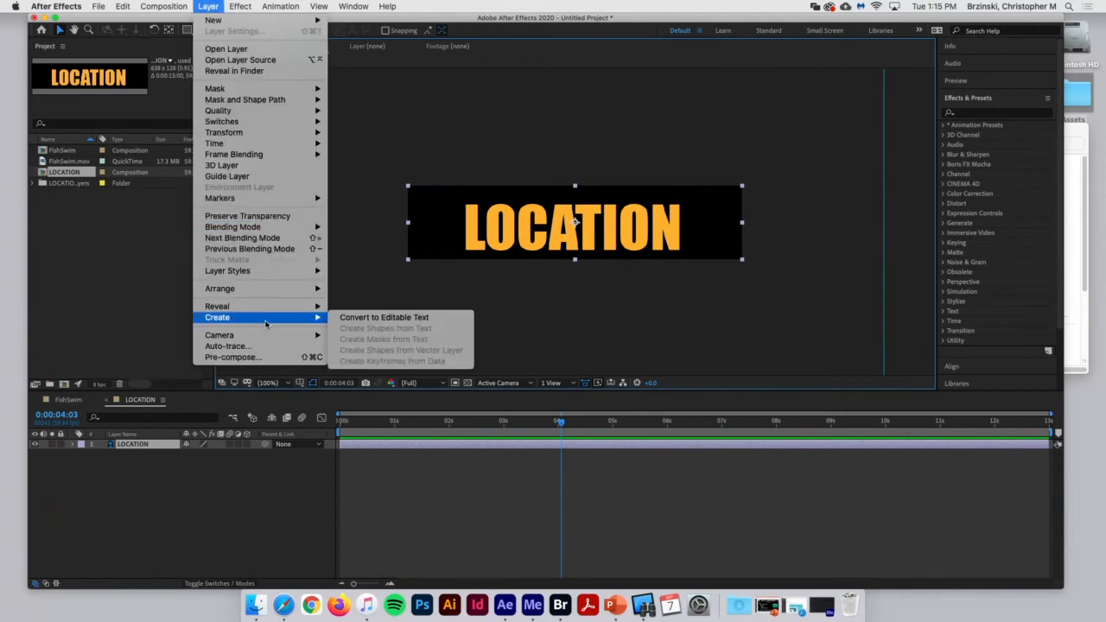
click(394, 318)
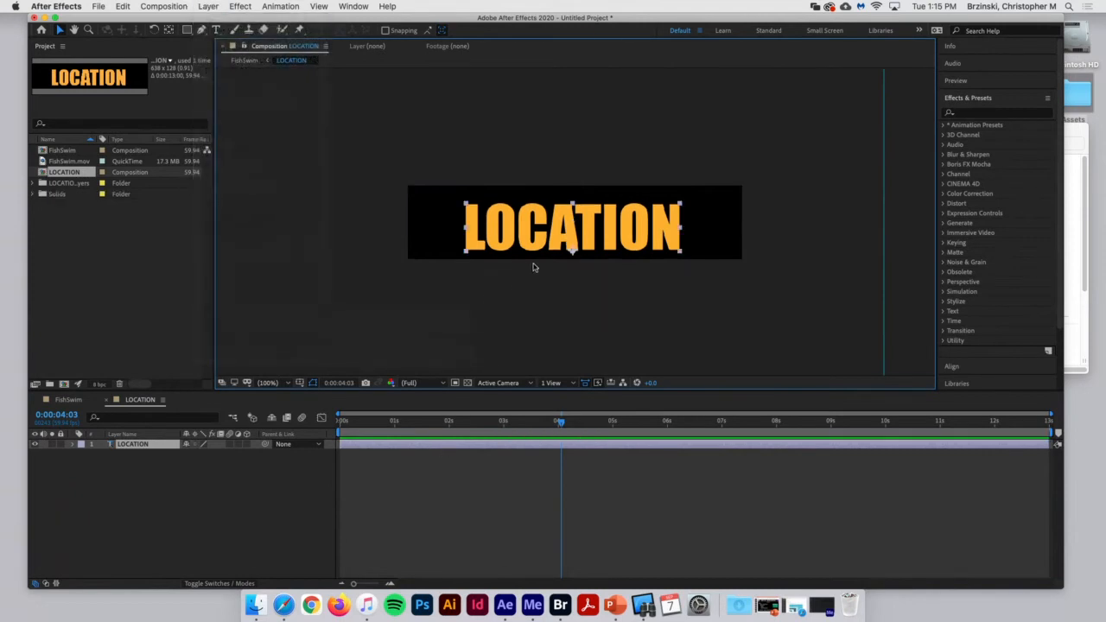
- Replace the LOCATION placeholder text with ISLA MUJERES
double_click(538, 223)
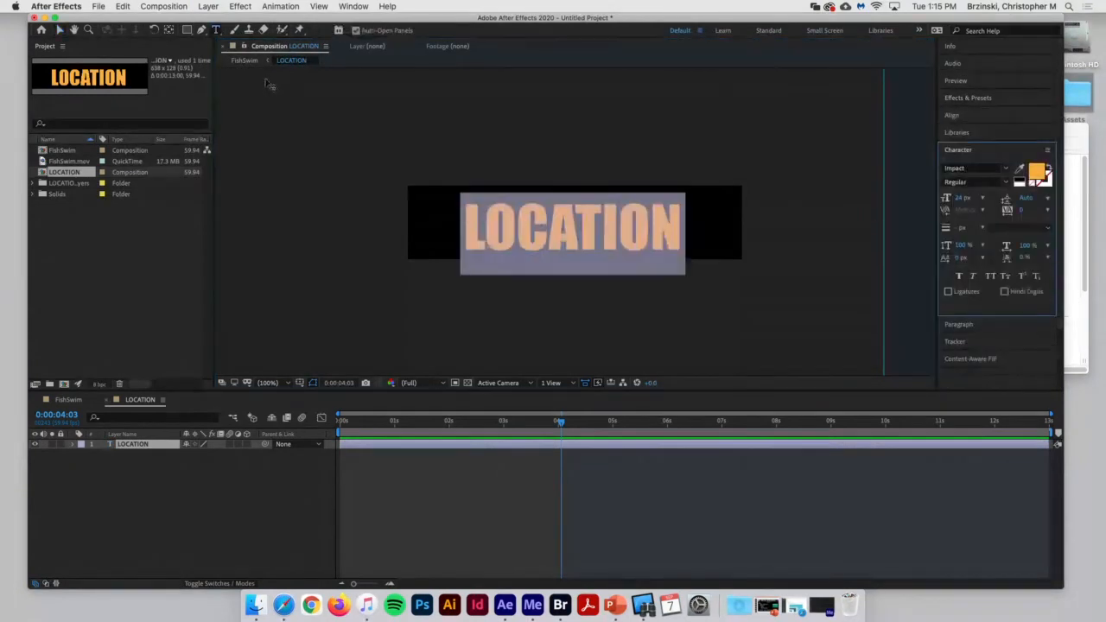
text(SLA)
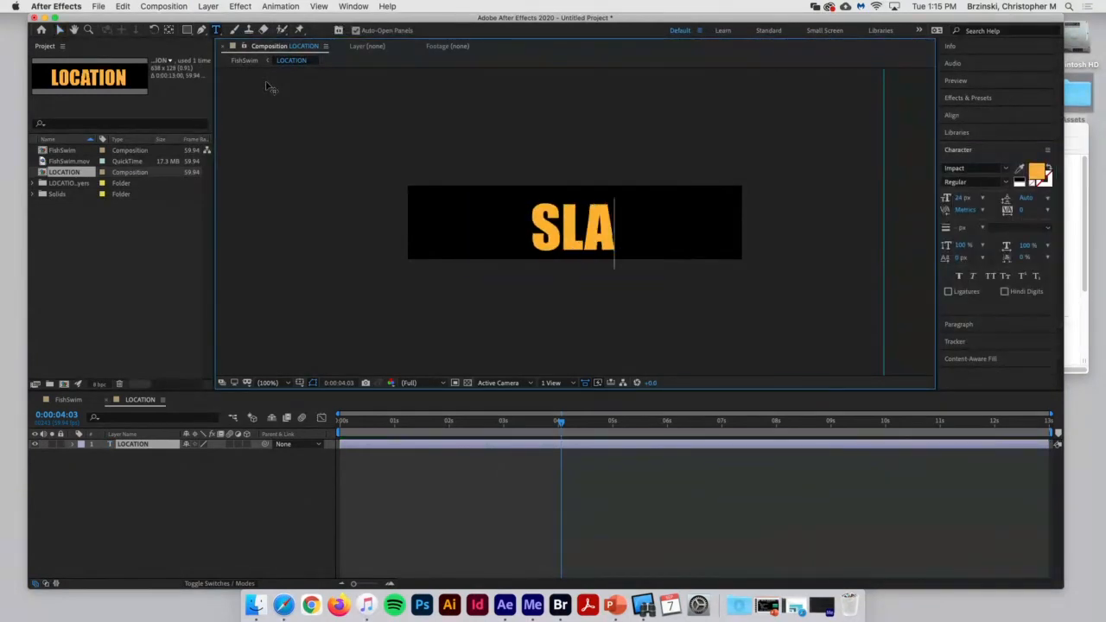
key(BackSpace)
key(BackSpace)
key(BackSpace)
text(IS)
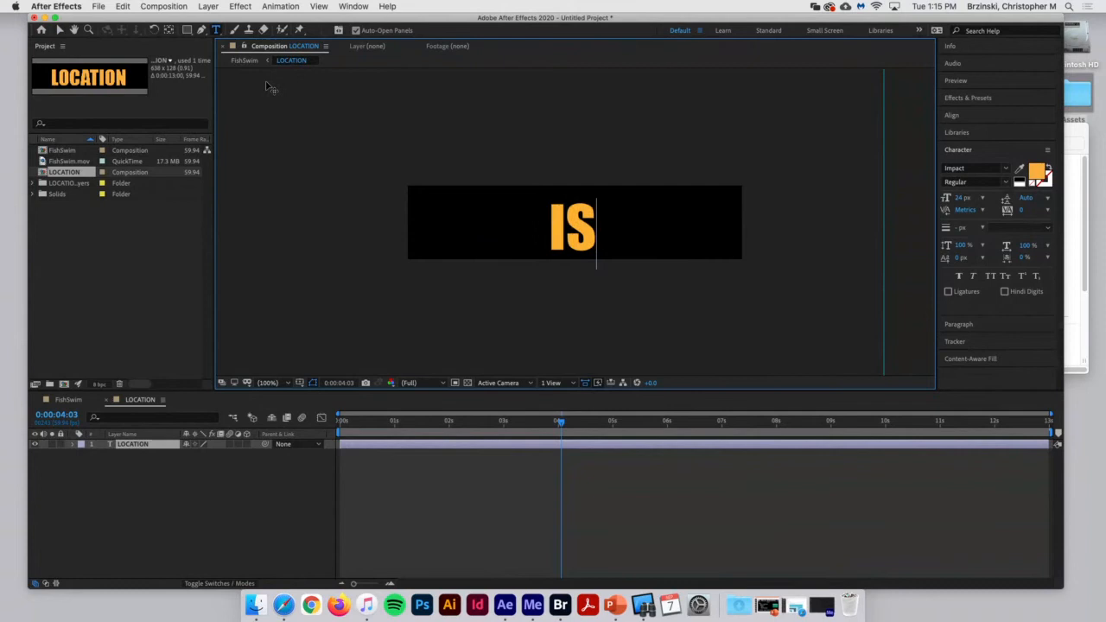
text(LA MUJERES)
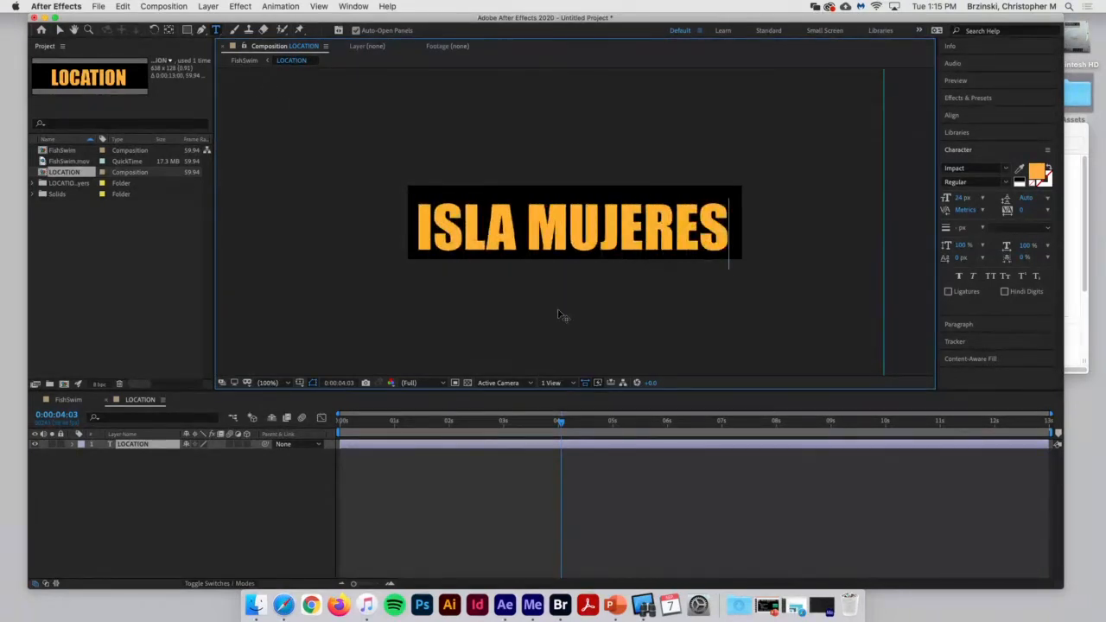
- Select all of the ISLA MUJERES text and give it a blue stroke, keeping the orange fill
click(1045, 187)
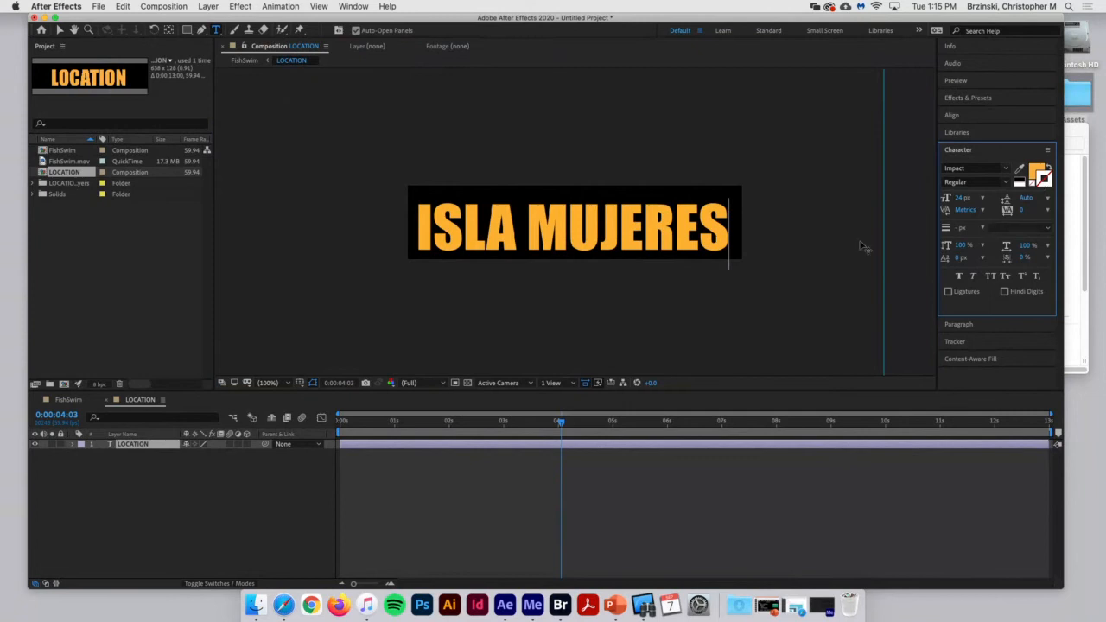
click(1037, 176)
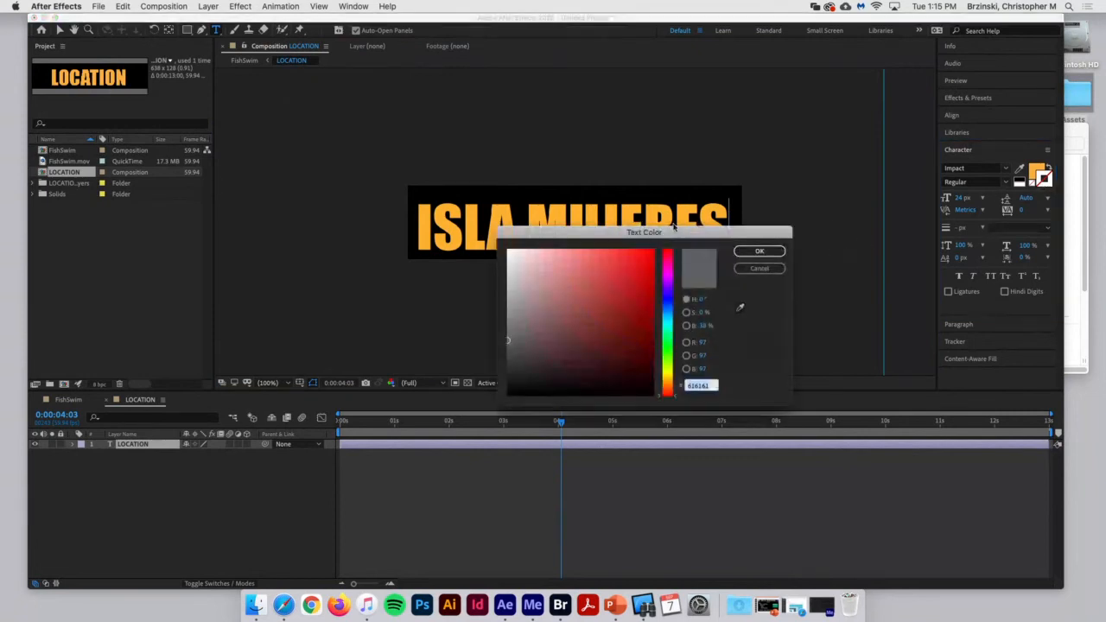
click(760, 250)
triple_click(718, 227)
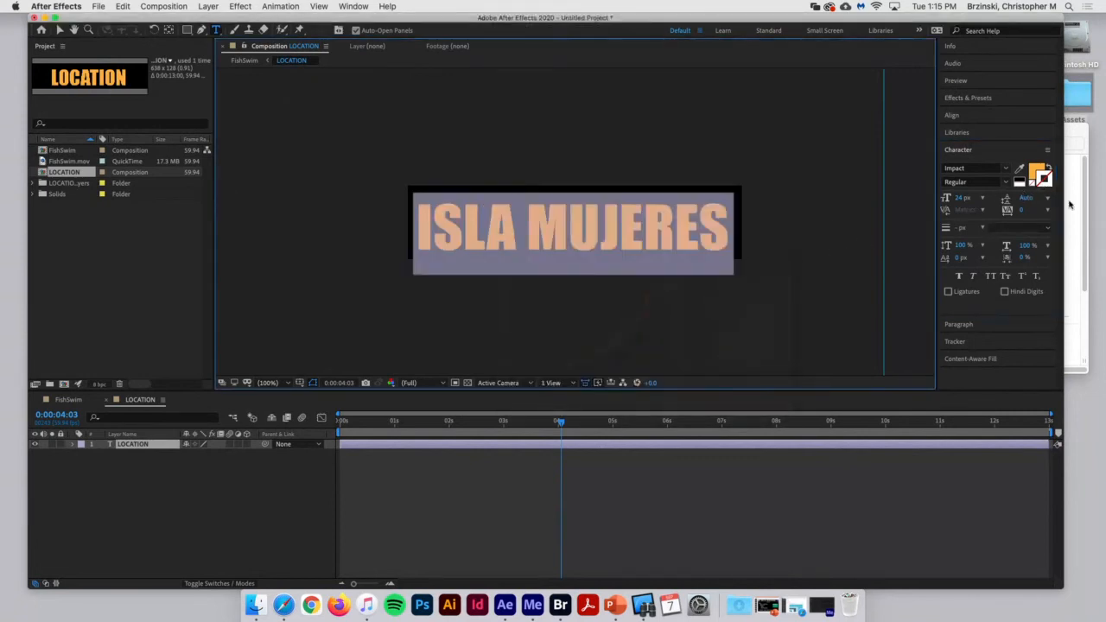
click(1043, 185)
click(667, 317)
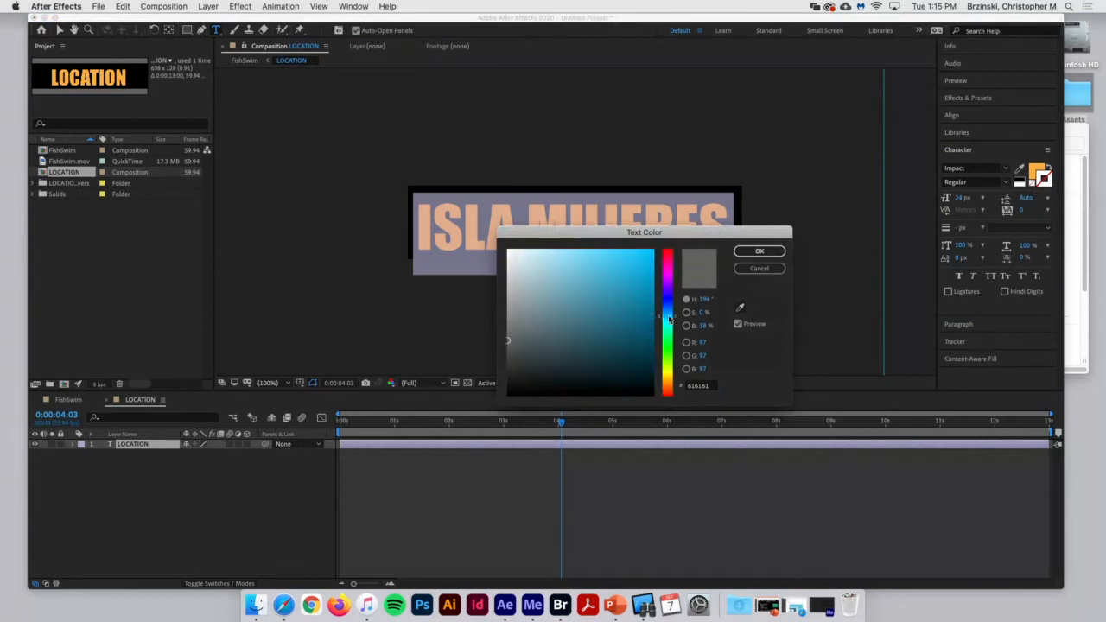
drag(634, 309, 640, 290)
click(760, 250)
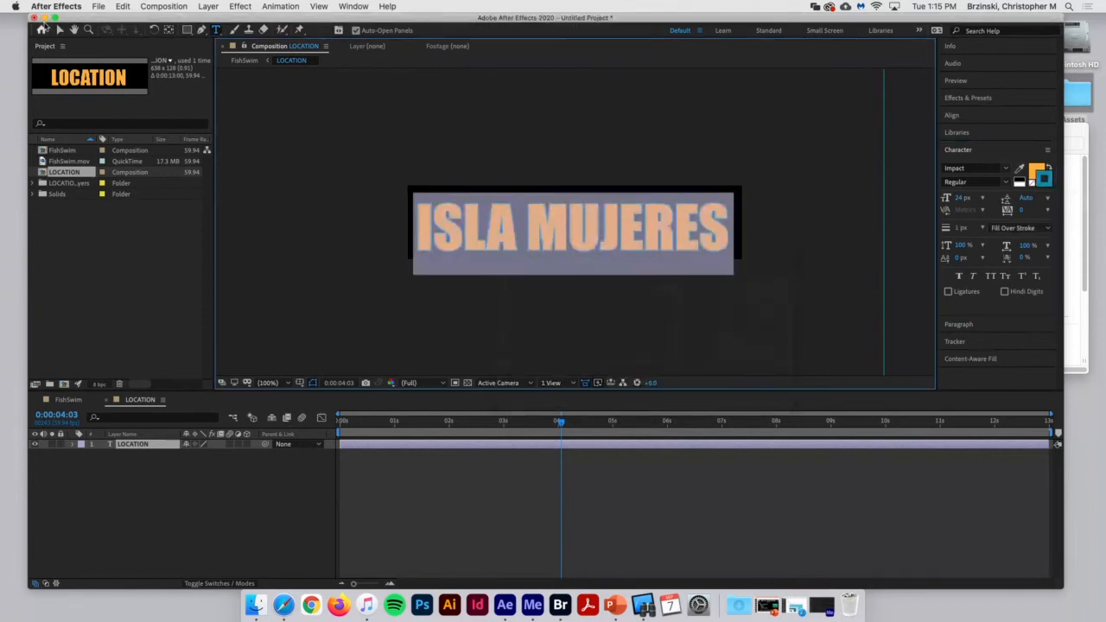
click(59, 30)
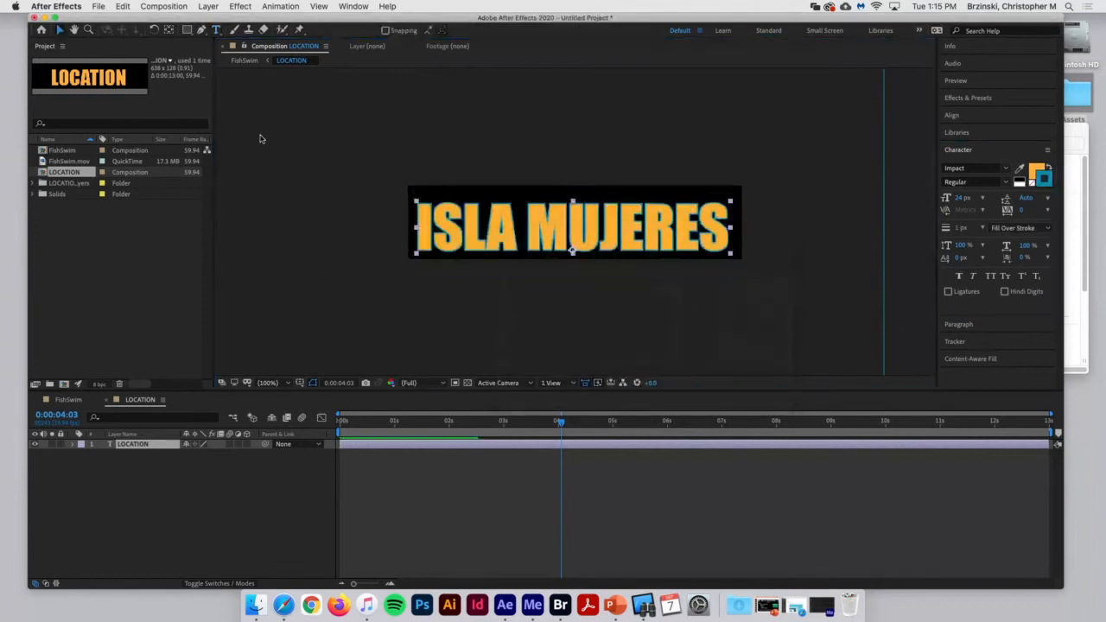
- Return to the FishSwim composition, move ISLA MUJERES under the end of the Snorkel Tours title, and set the current time to 0:00:04:00
click(106, 400)
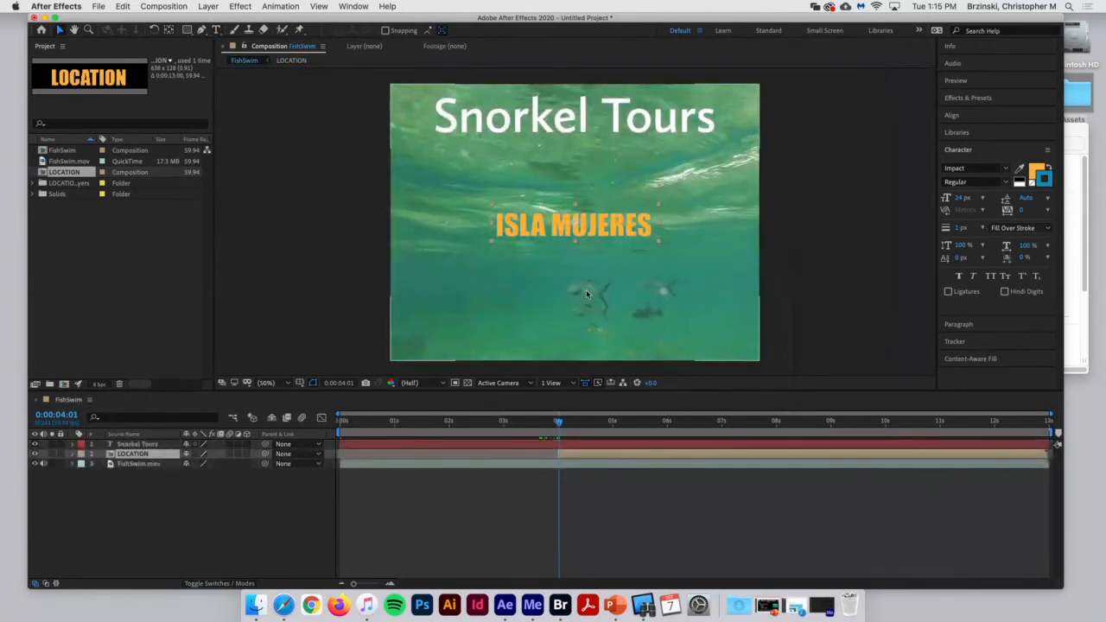
drag(631, 220, 679, 154)
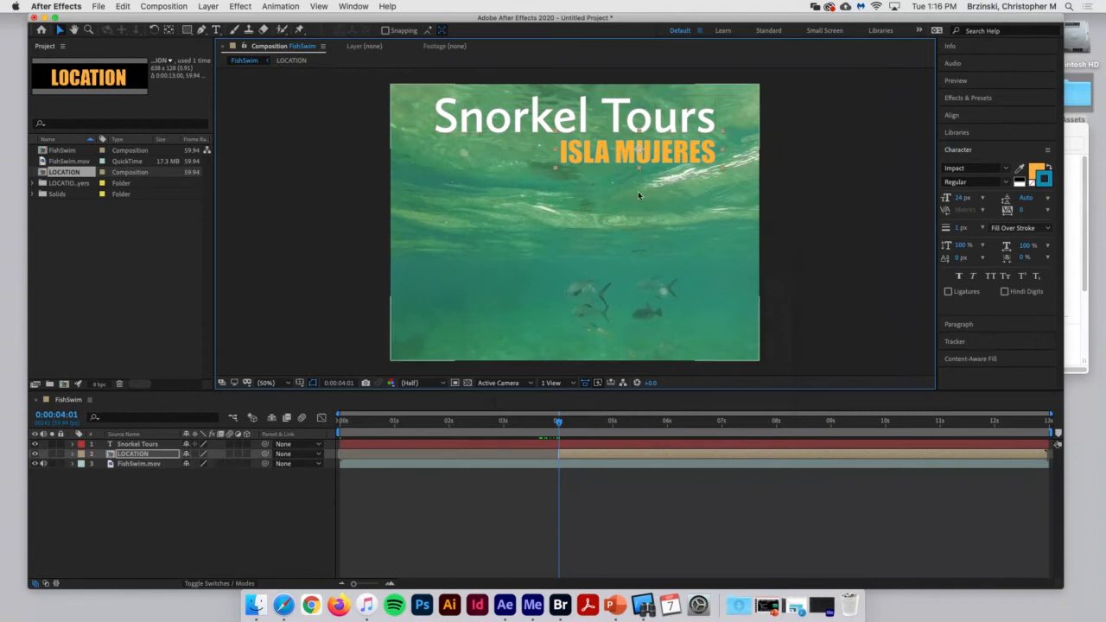
drag(562, 425, 585, 420)
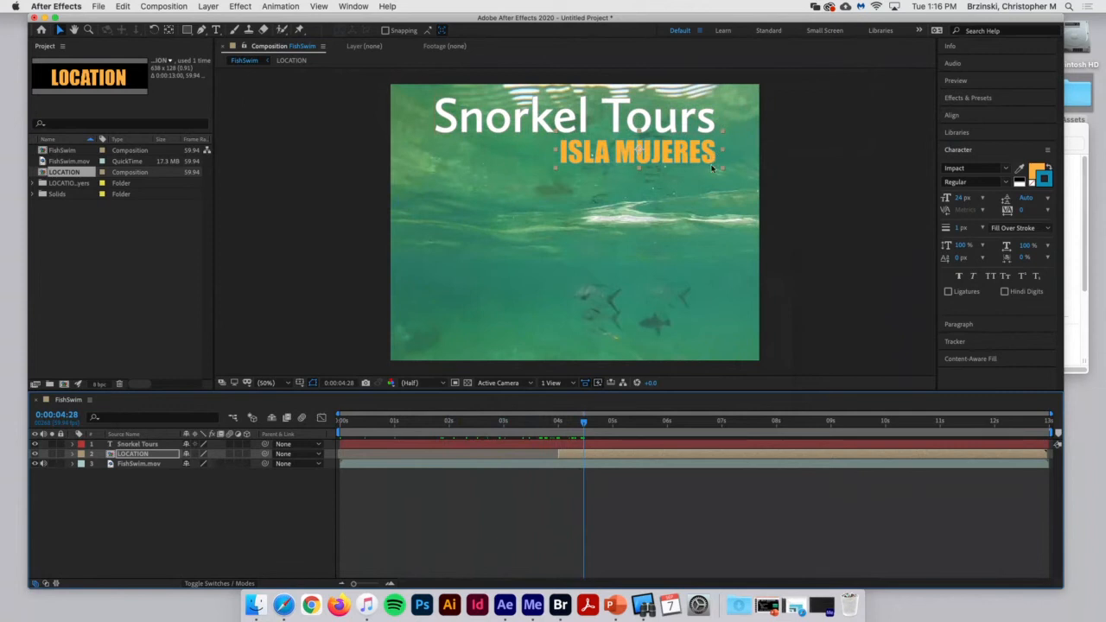
drag(589, 423, 558, 430)
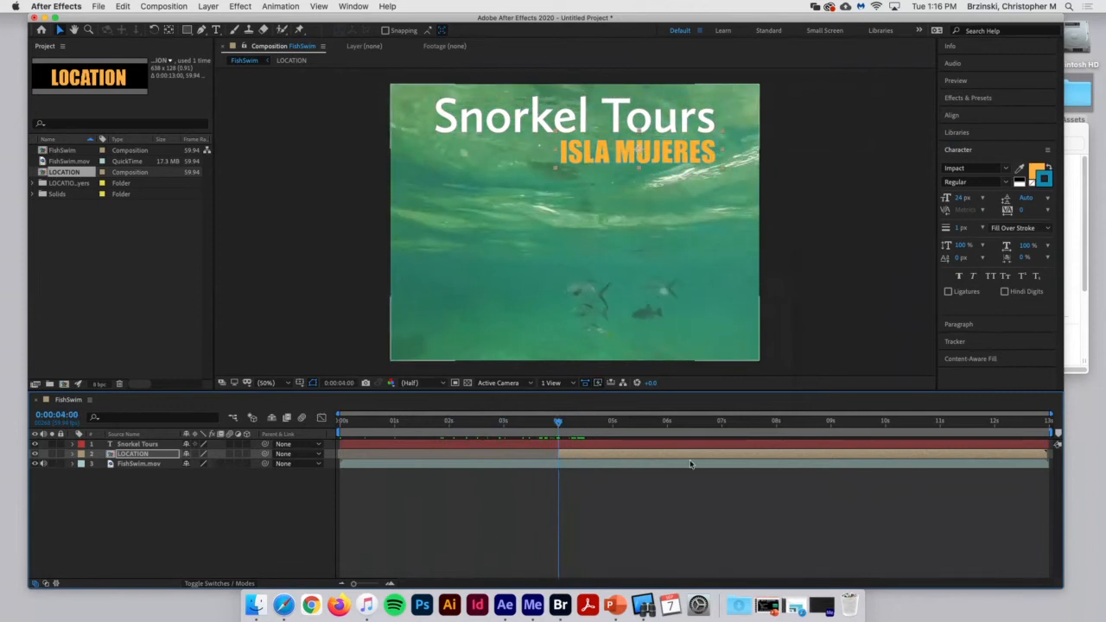
- Search the effects and presets for "raining" and glance at the Organic text presets in Adobe Bridge before returning to After Effects
click(968, 99)
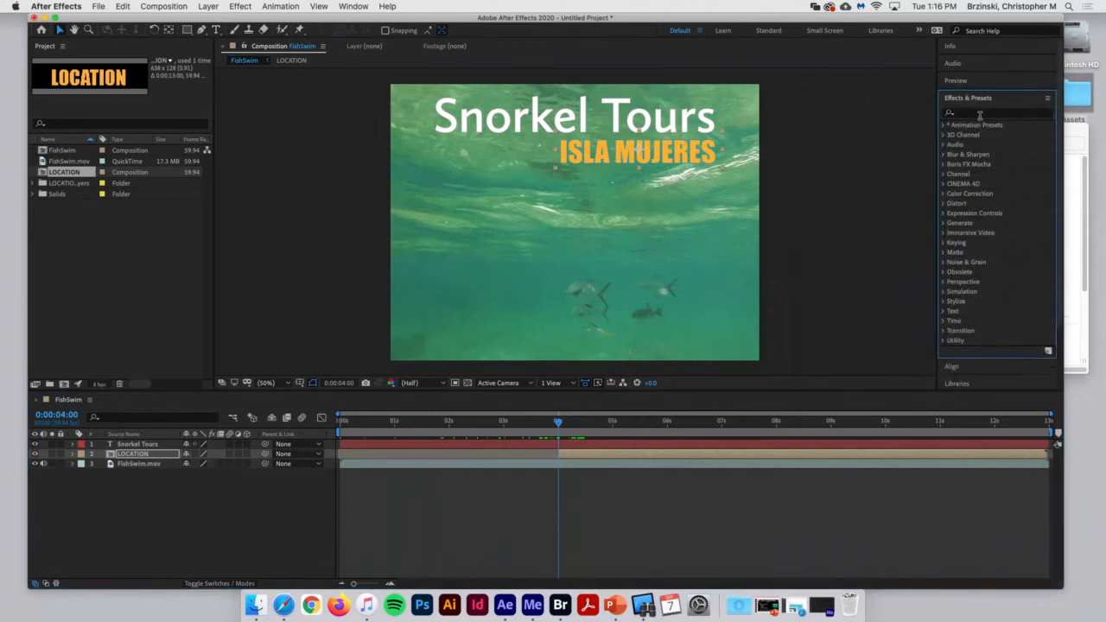
click(981, 114)
text(raining)
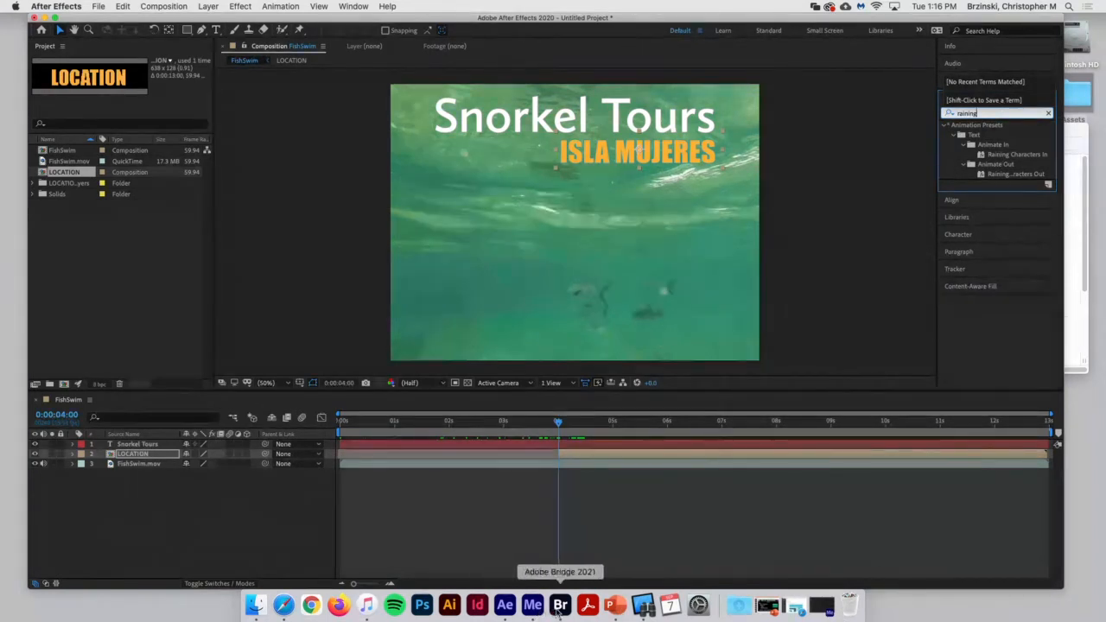
click(560, 604)
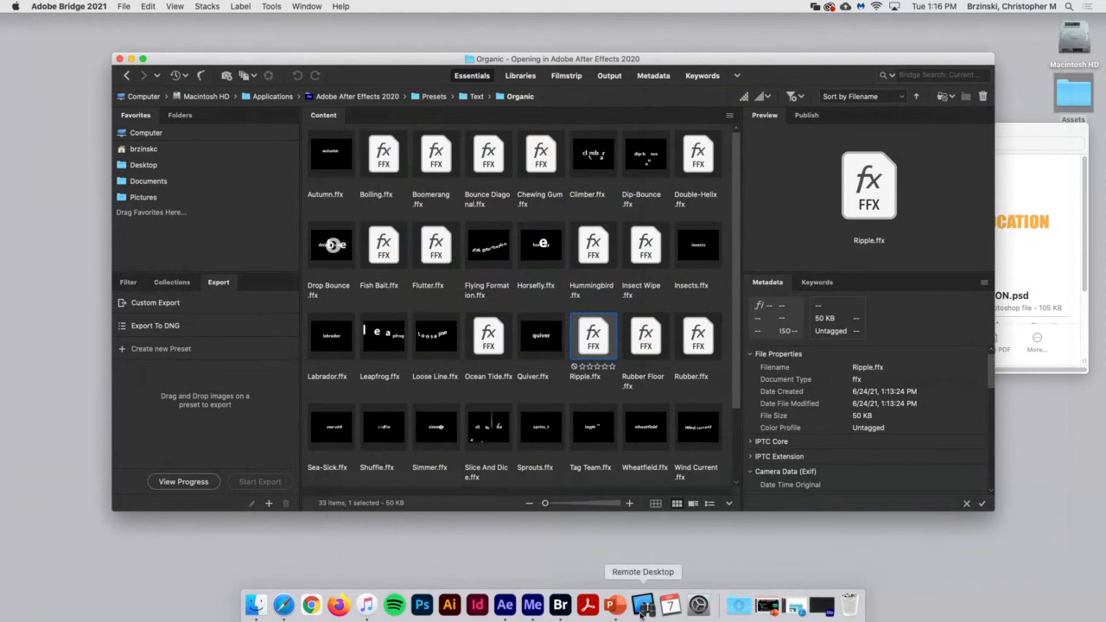
click(505, 605)
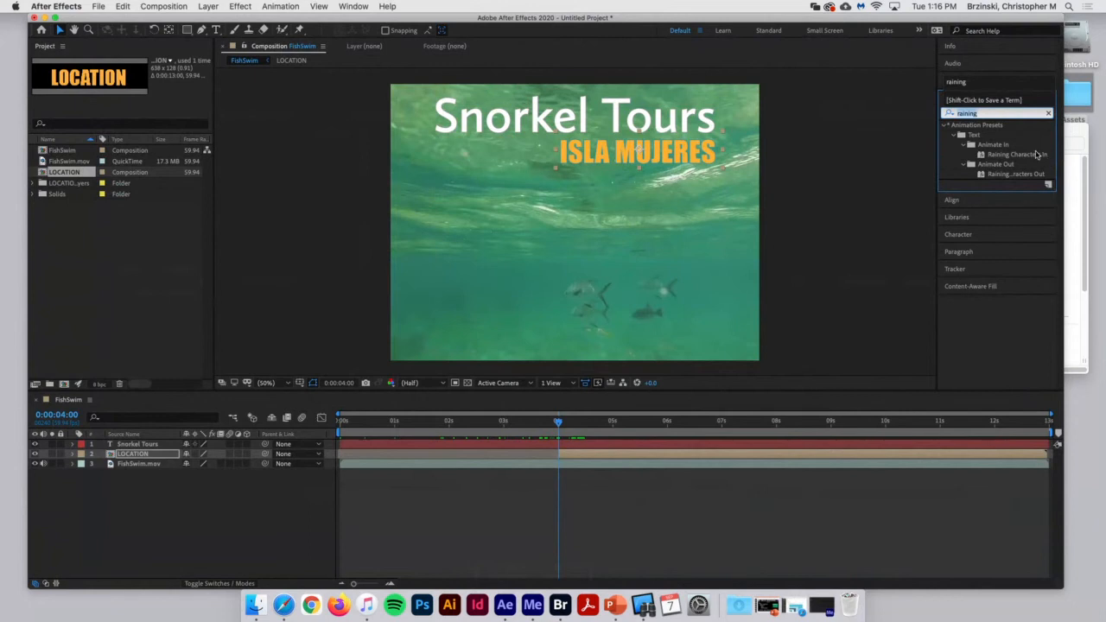
- Try the Raining Characters In preset on the LOCATION layer at 0:00:04:00, scrub to check it, and undo it
click(1036, 155)
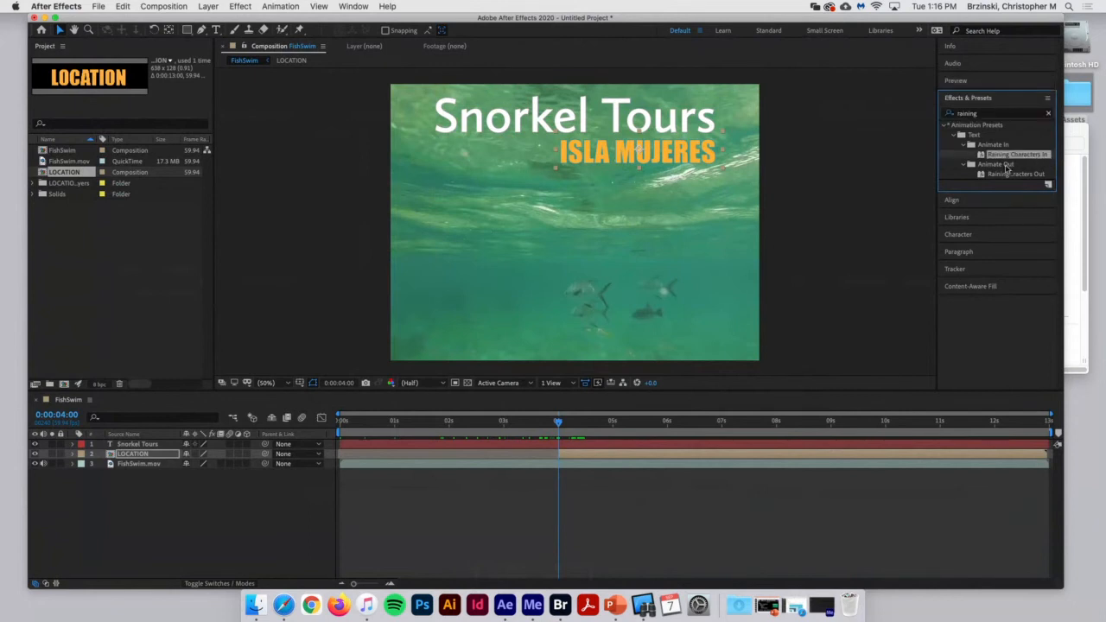
drag(1004, 158, 138, 455)
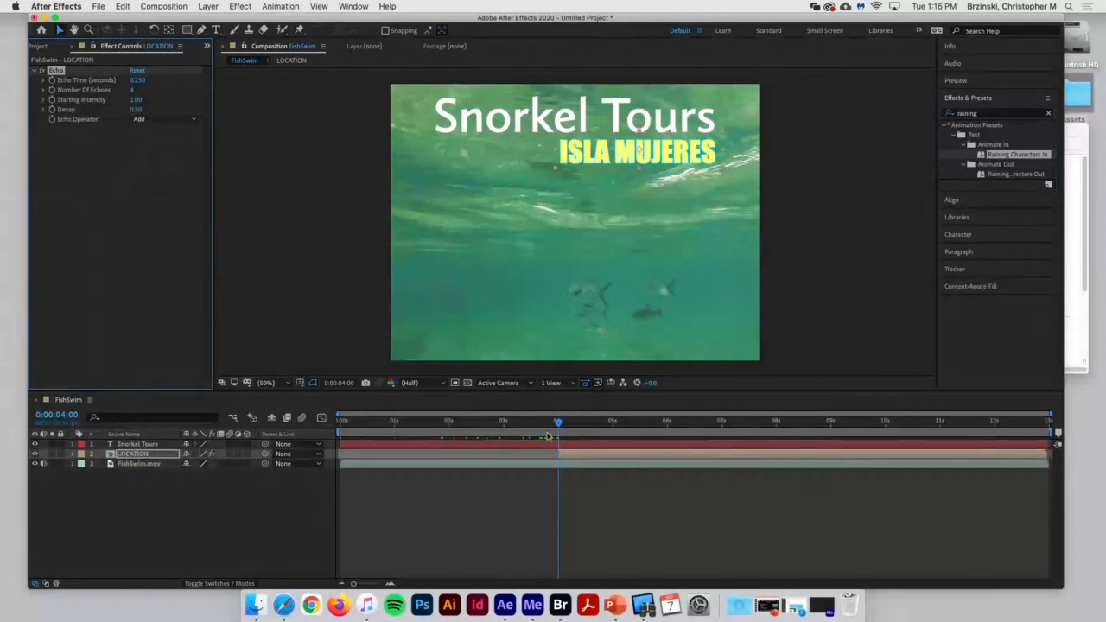
drag(558, 424, 558, 487)
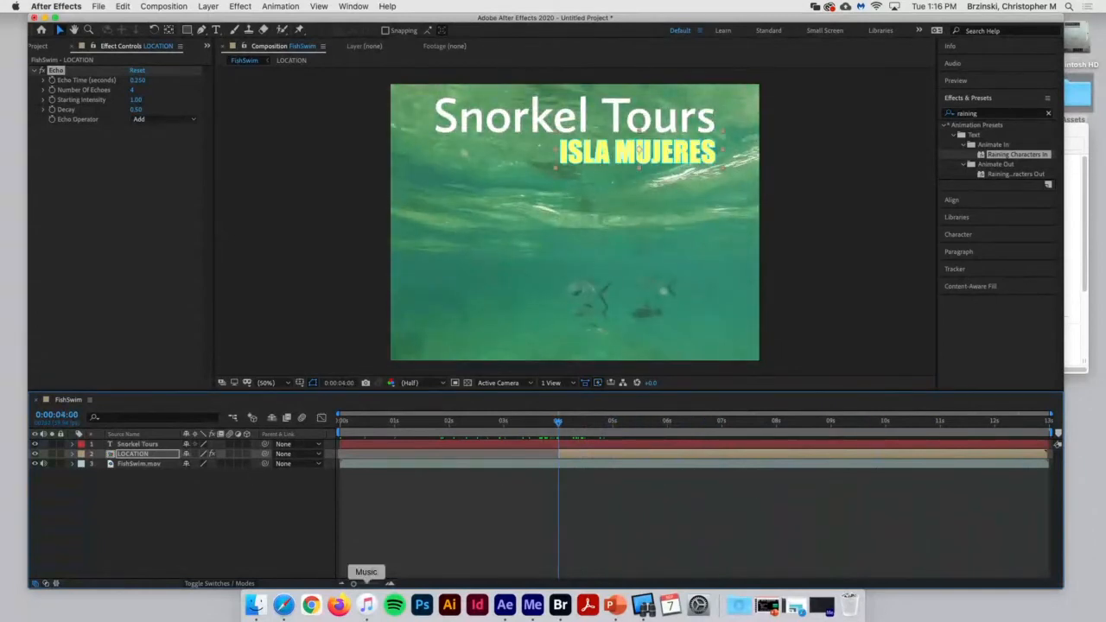
click(150, 483)
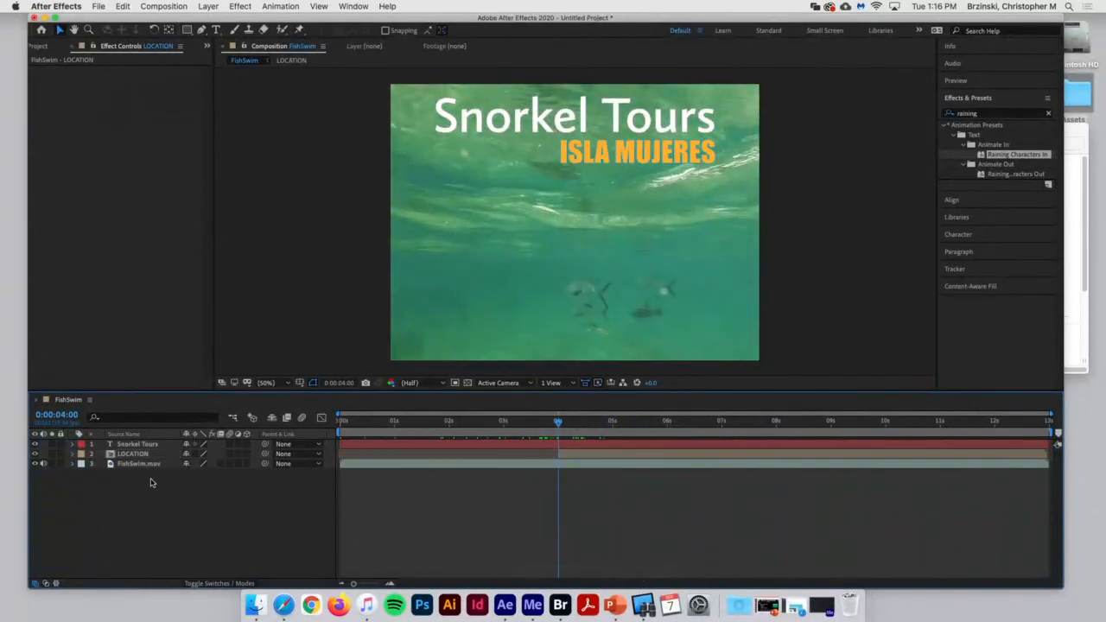
- Switch to Adobe Bridge, preview and try the Tag Team.ffx preset, and delete the empty text layer from the FishSwim timeline
click(560, 604)
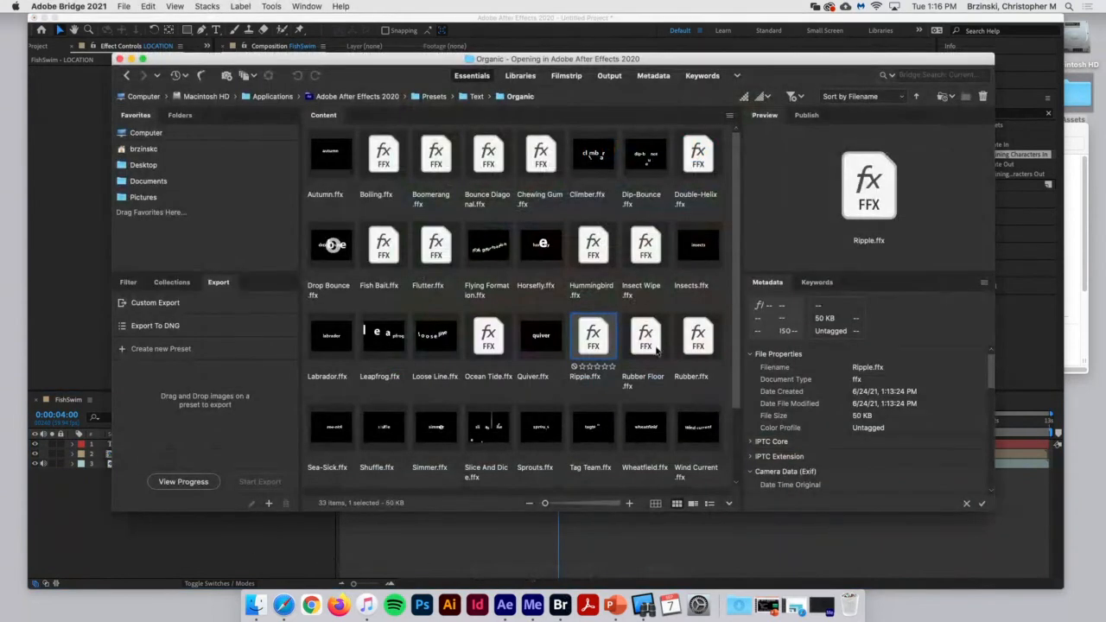
click(599, 430)
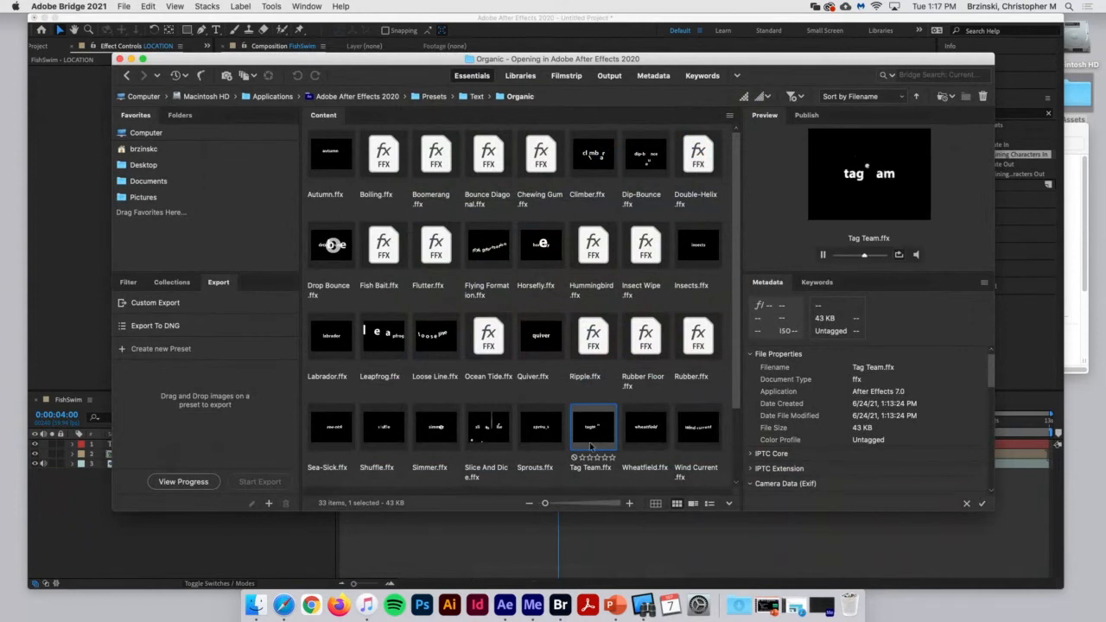
double_click(595, 430)
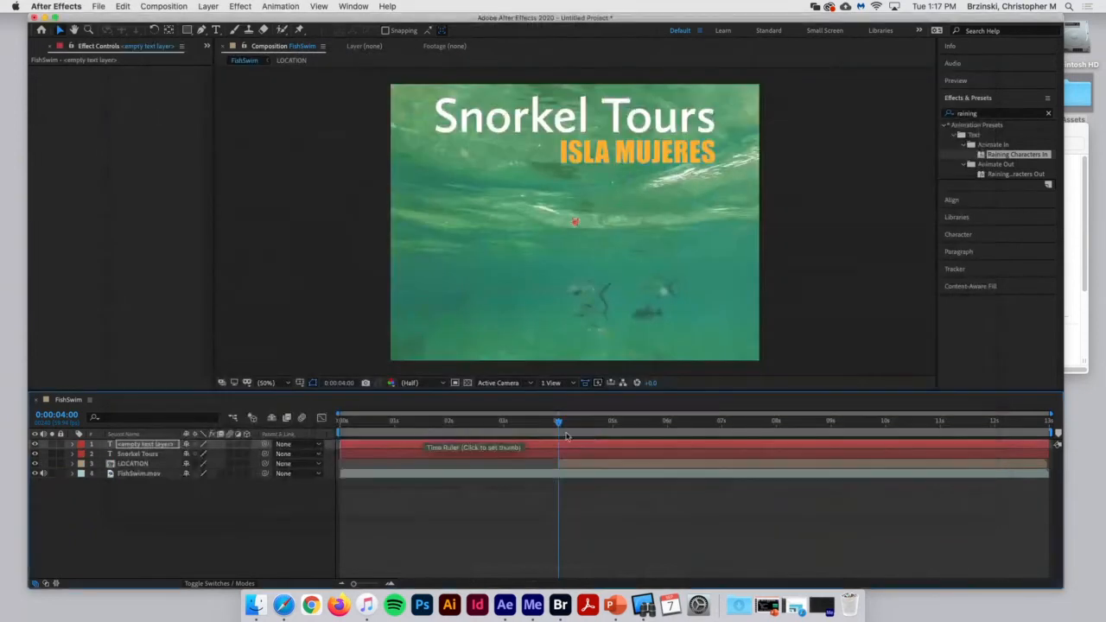
drag(554, 430, 585, 432)
click(147, 444)
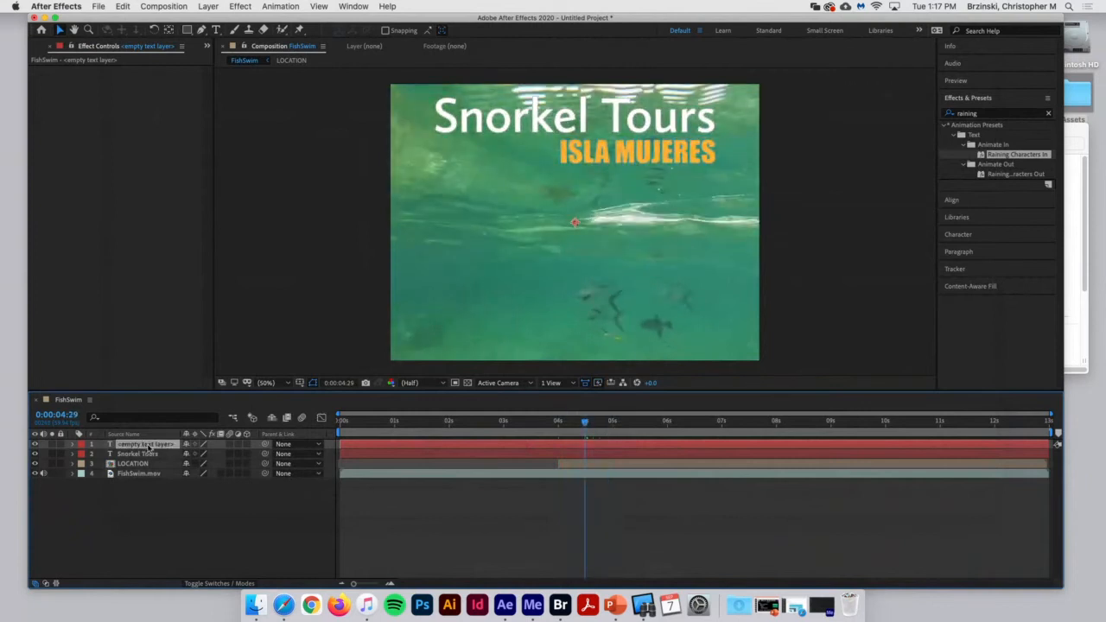
key(Delete)
- Apply the Raining Characters In preset to the LOCATION layer and return the current time to 0:00:00:00
click(159, 457)
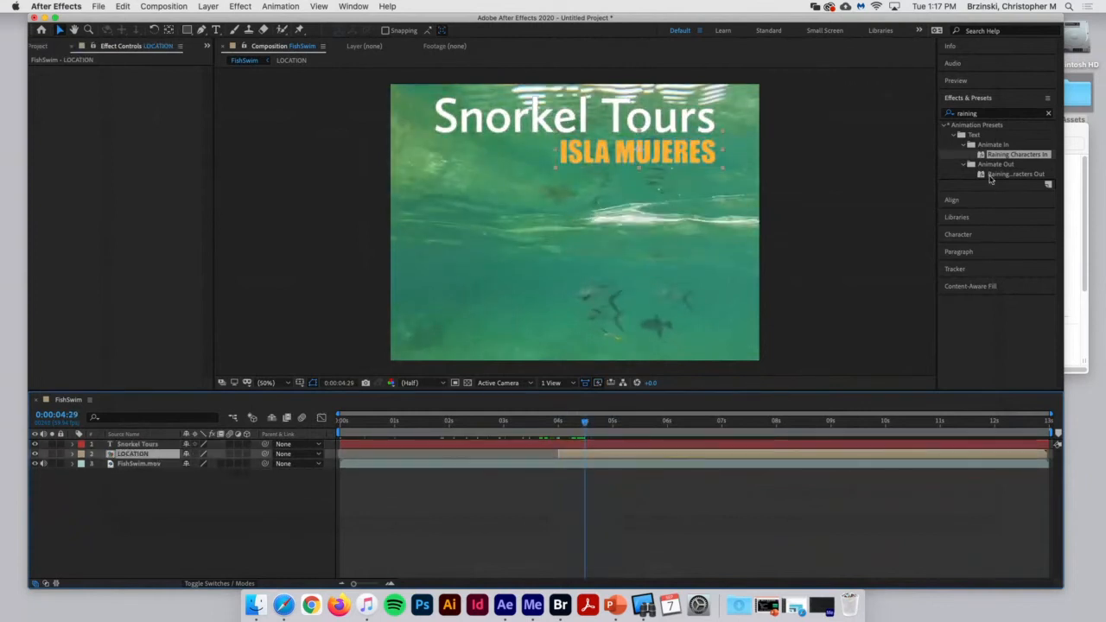
drag(1004, 159, 1063, 463)
drag(1049, 425, 274, 386)
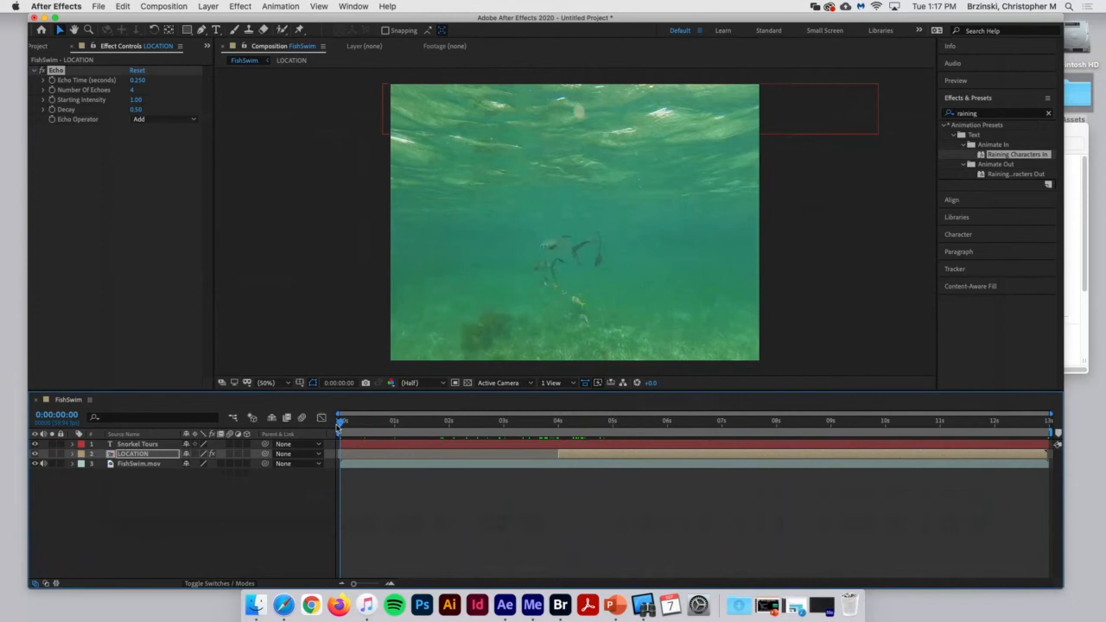
- At 0:00:06:37, add a text layer reading "BLUE DRAB CHARTERS" in the lower-left area of the FishSwim composition
drag(340, 424, 700, 423)
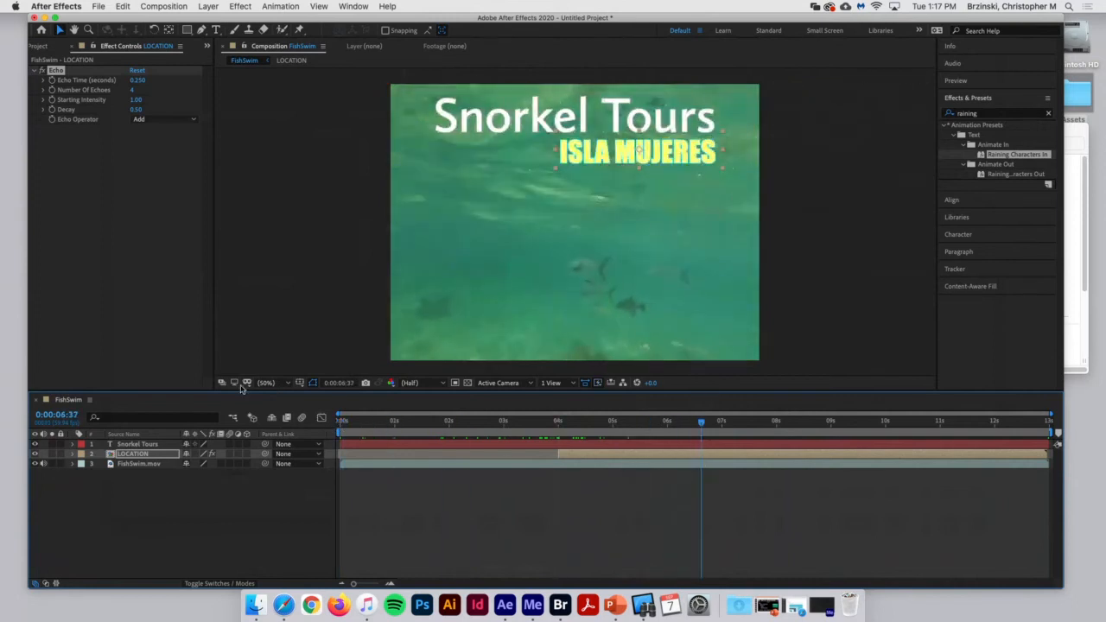
click(216, 29)
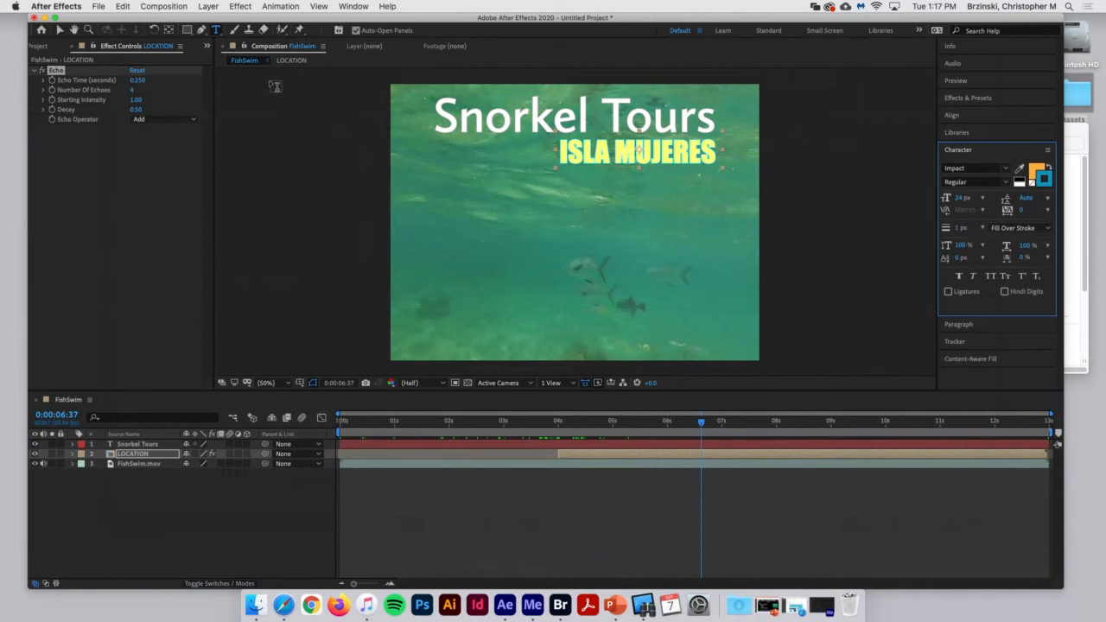
click(432, 327)
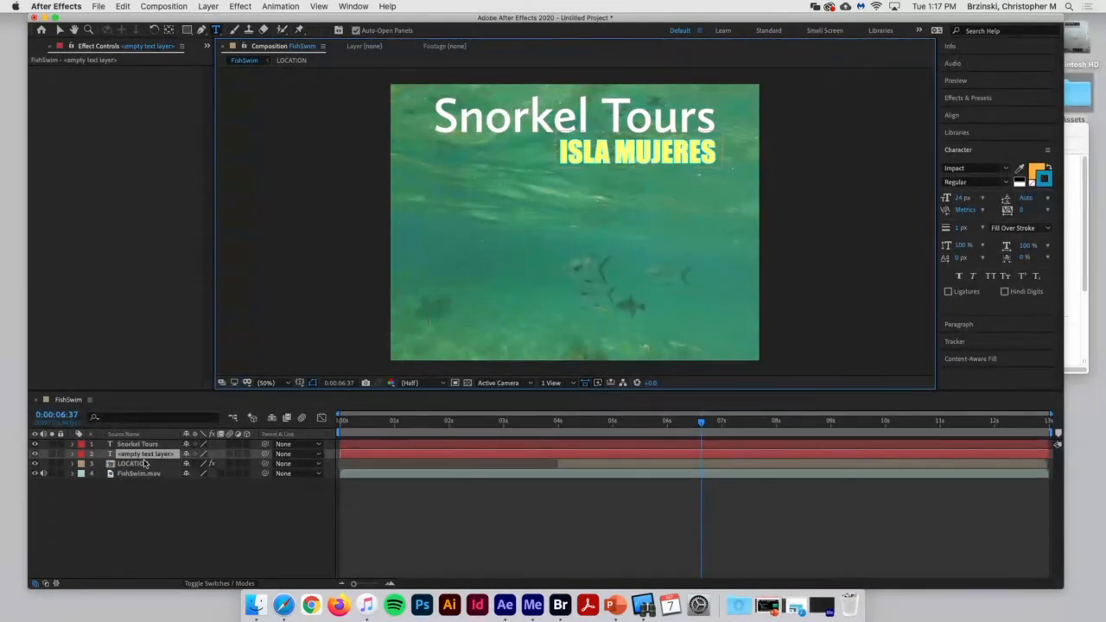
text(BLUE DRA)
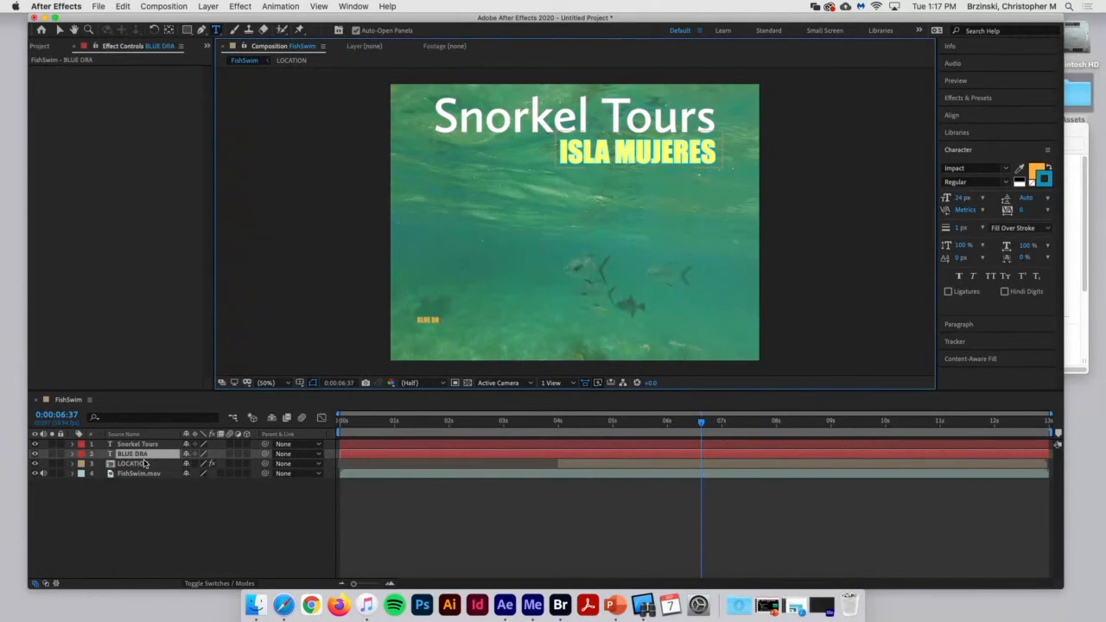
text(B CHARTERS)
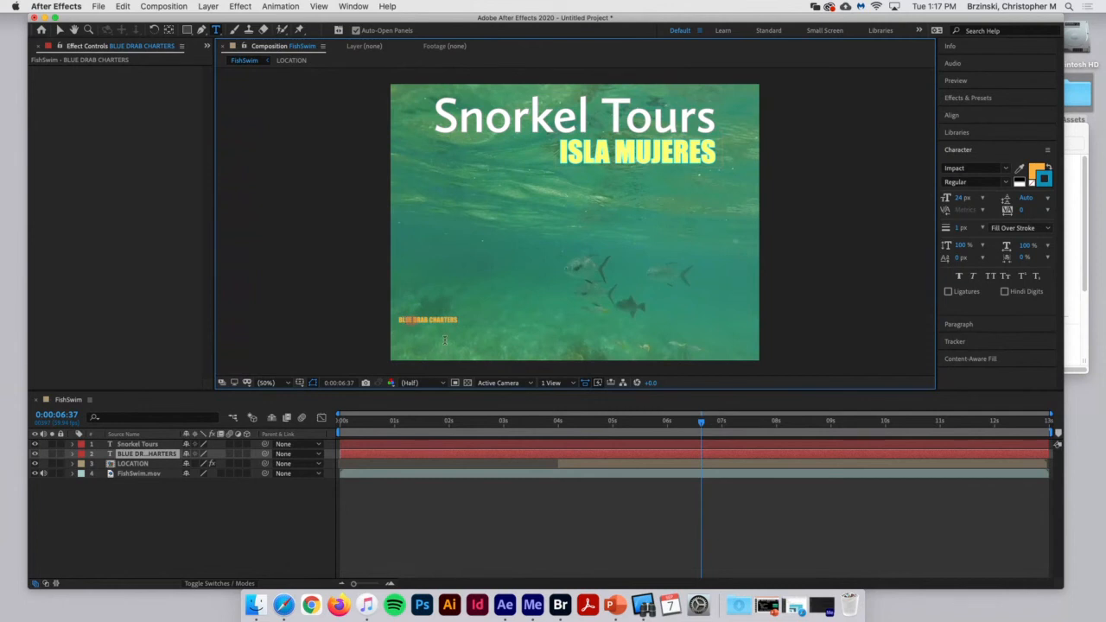
key(BackSpace)
- Set the BLUE DRAB CHARTERS text to the Calluna Sans Regular font with a white fill
drag(458, 319, 363, 315)
click(1004, 170)
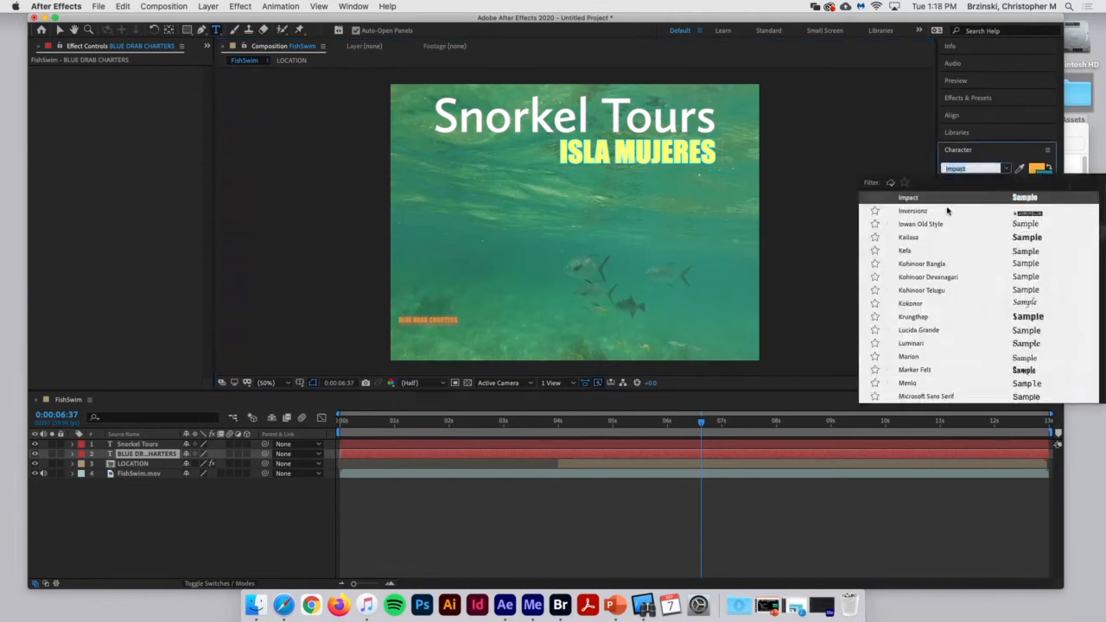
scroll(947, 210, up, 10)
click(921, 198)
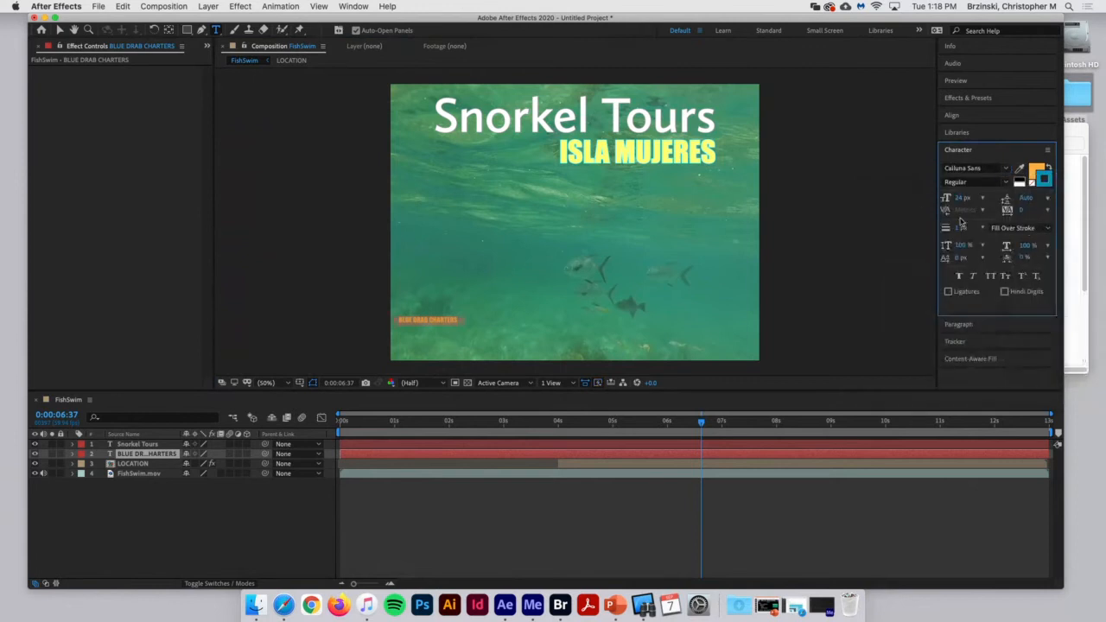
click(1020, 180)
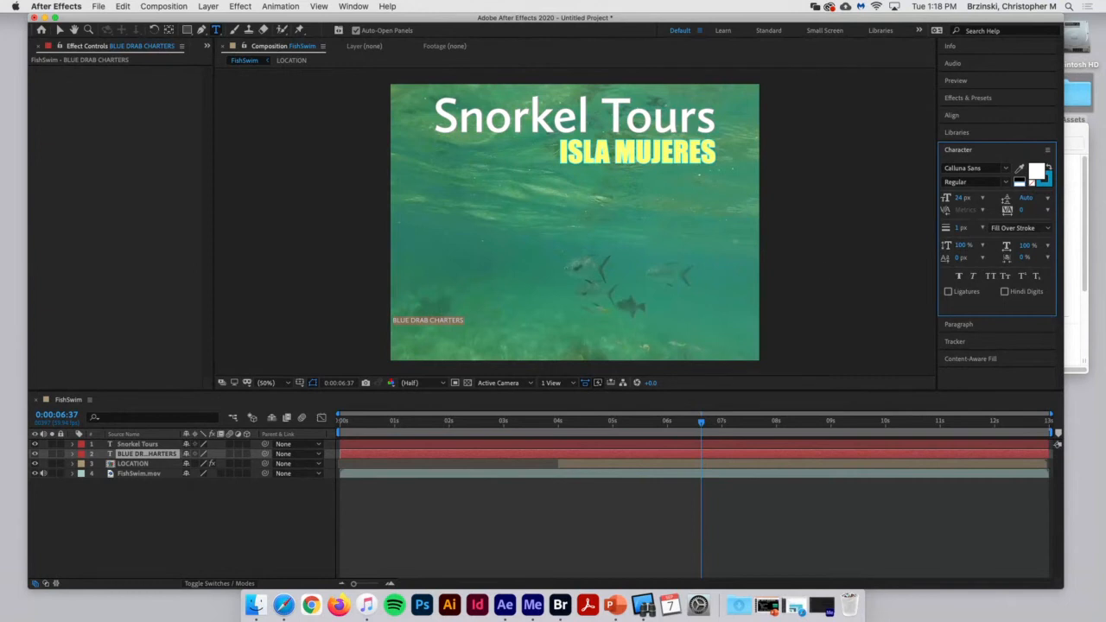
- Left-align the BLUE DRAB CHARTERS text and set its font size to 59 px
click(959, 324)
click(948, 185)
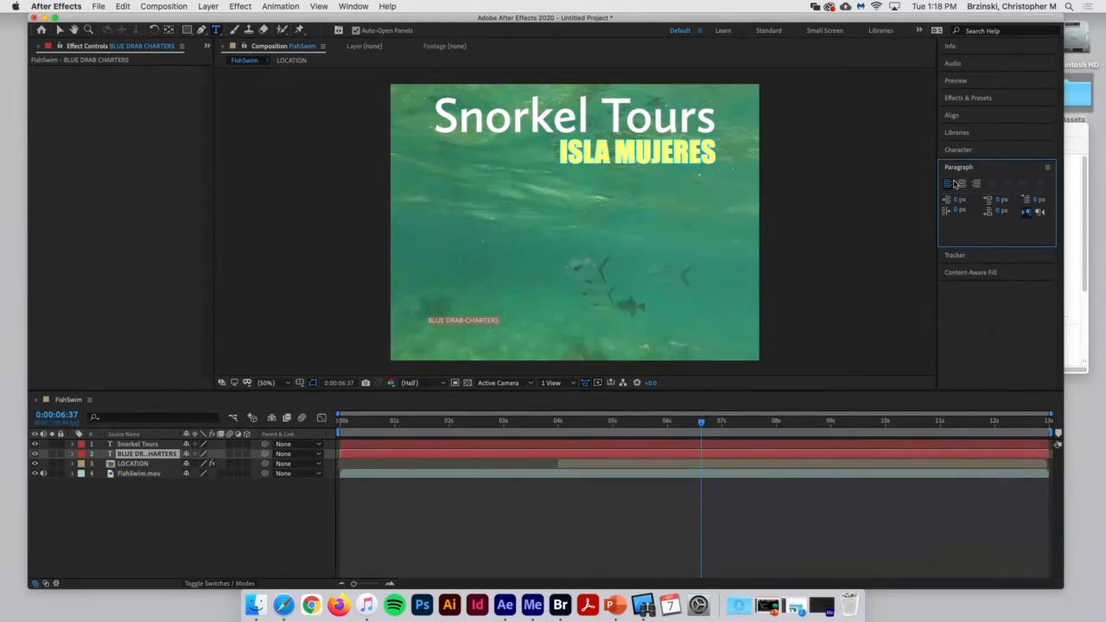
click(959, 150)
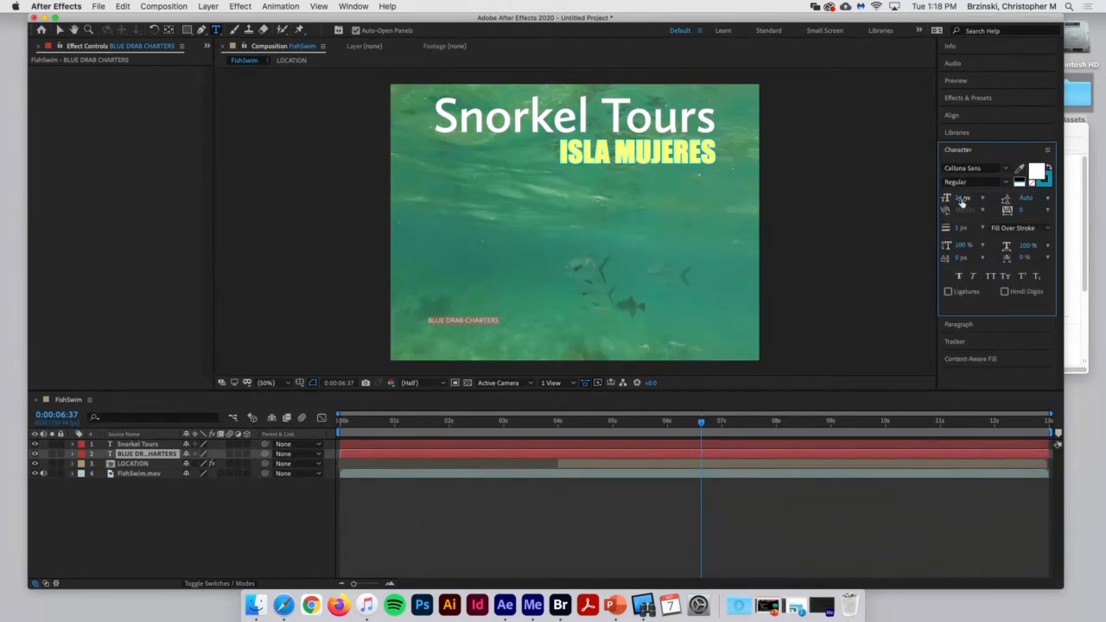
drag(961, 201, 985, 200)
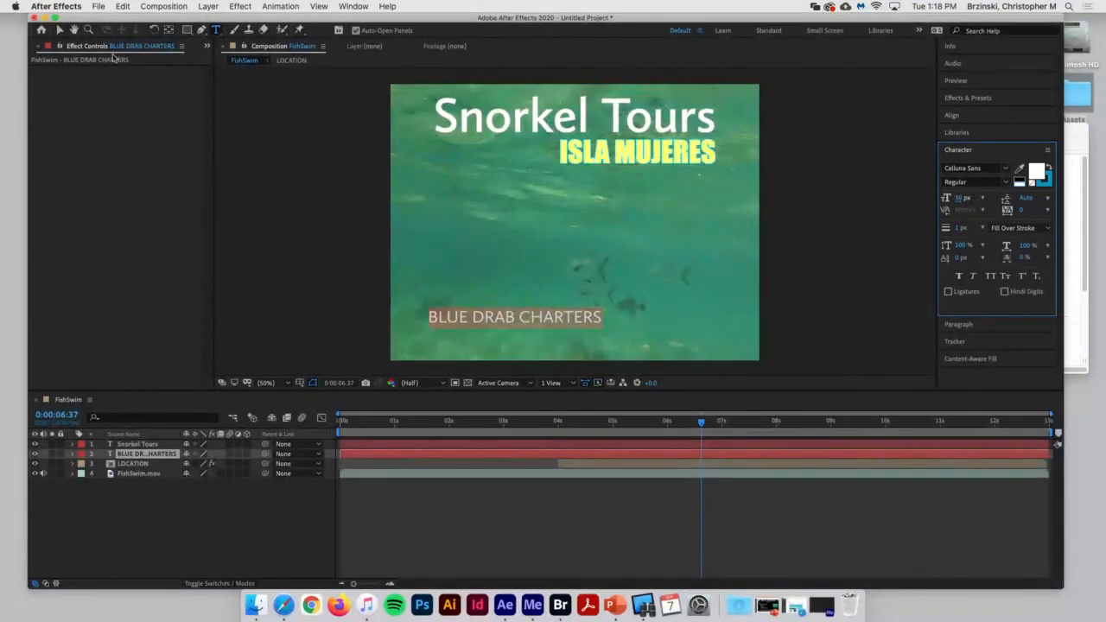
- Move the charter text slightly lower in the frame and correct its wording to "BLUE CRAB CHARTERS"
click(59, 30)
drag(528, 318, 532, 337)
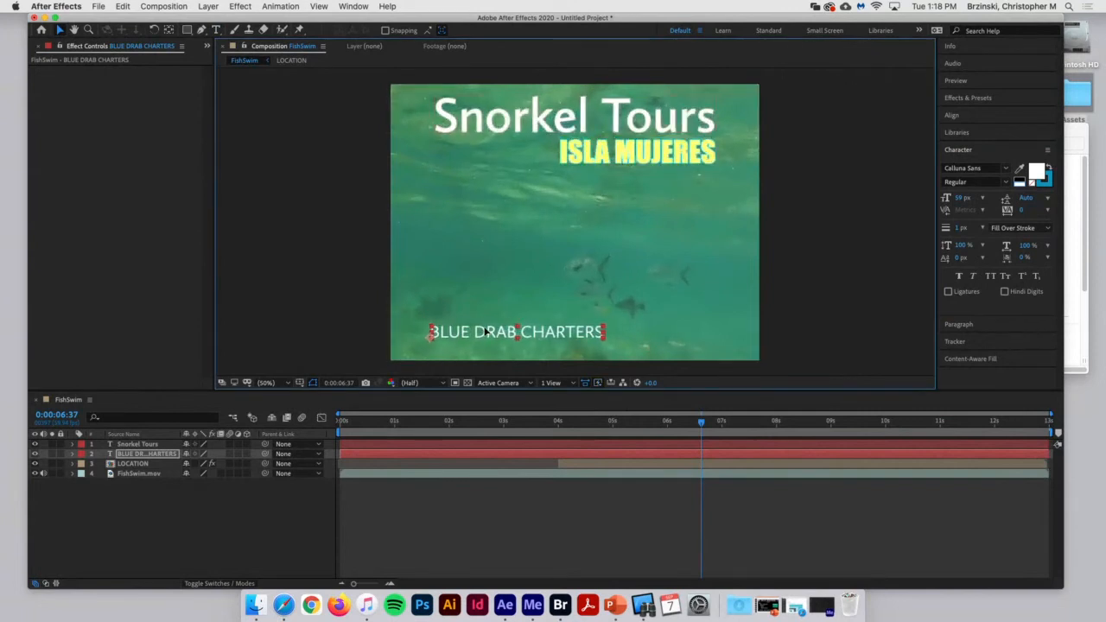
double_click(550, 334)
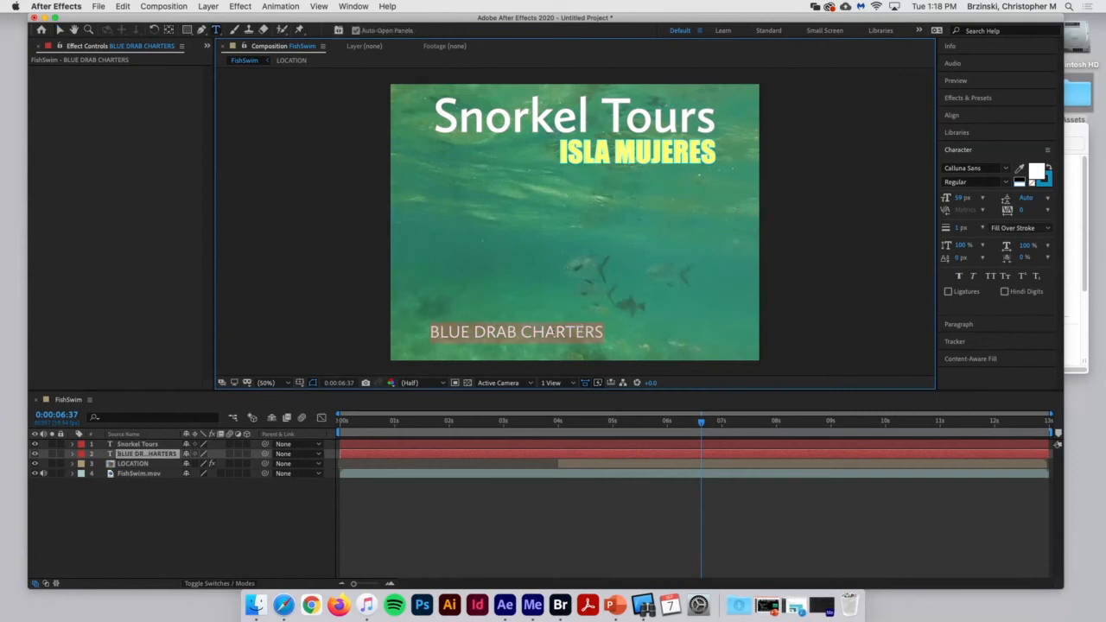
click(478, 333)
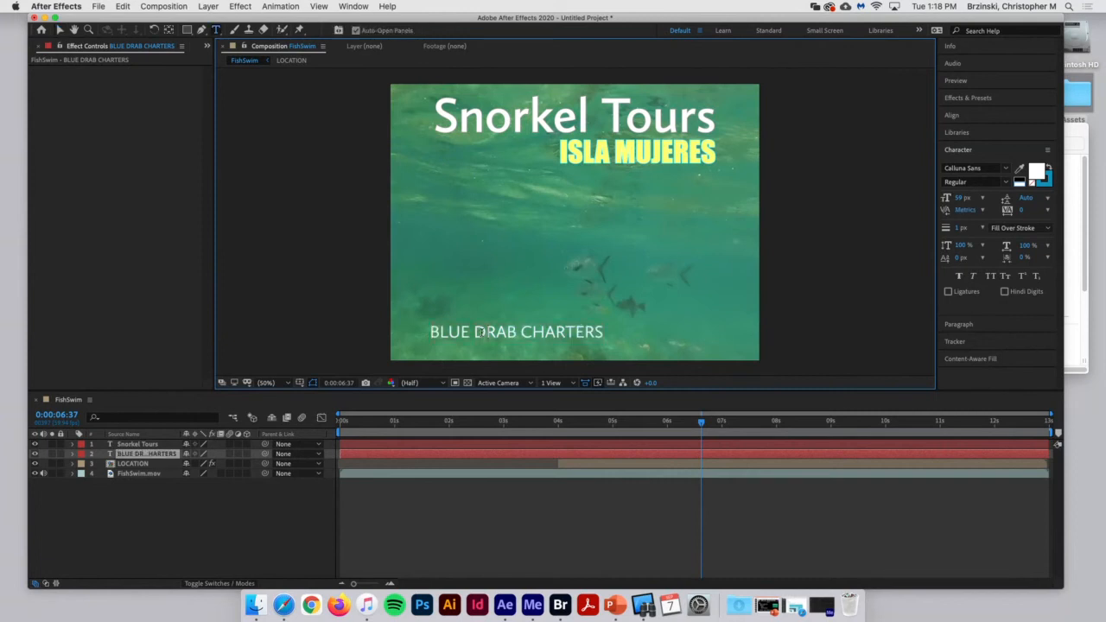
key(Delete)
text(C)
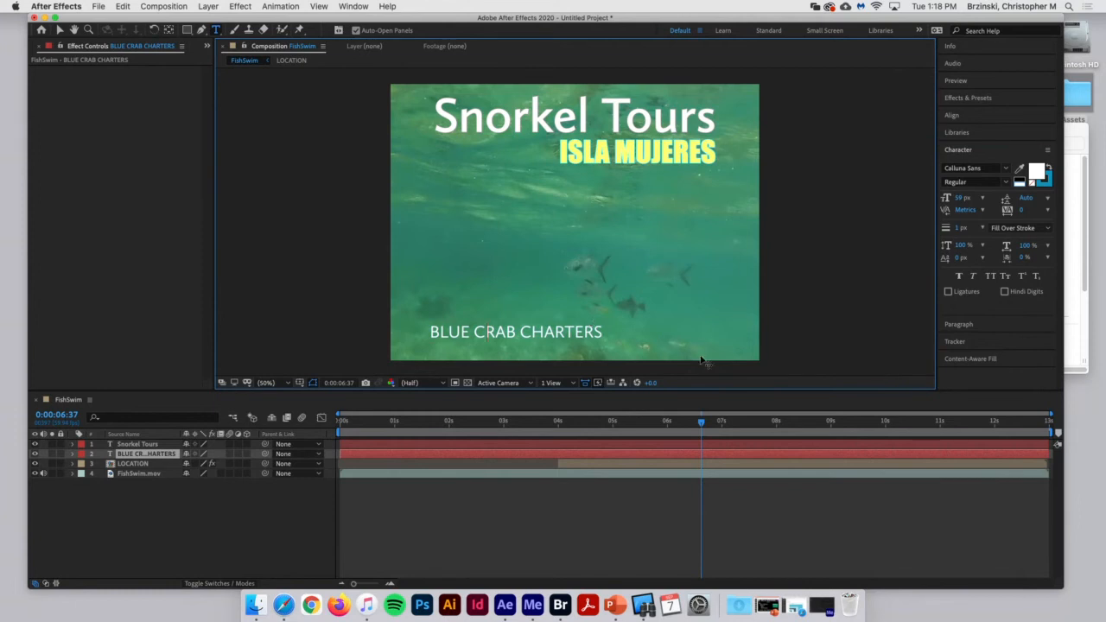
- Search the effects and presets for "trackin" and apply the Increase Tracking preset to the BLUE CRAB CHARTERS text at 0:00:06:37
click(997, 97)
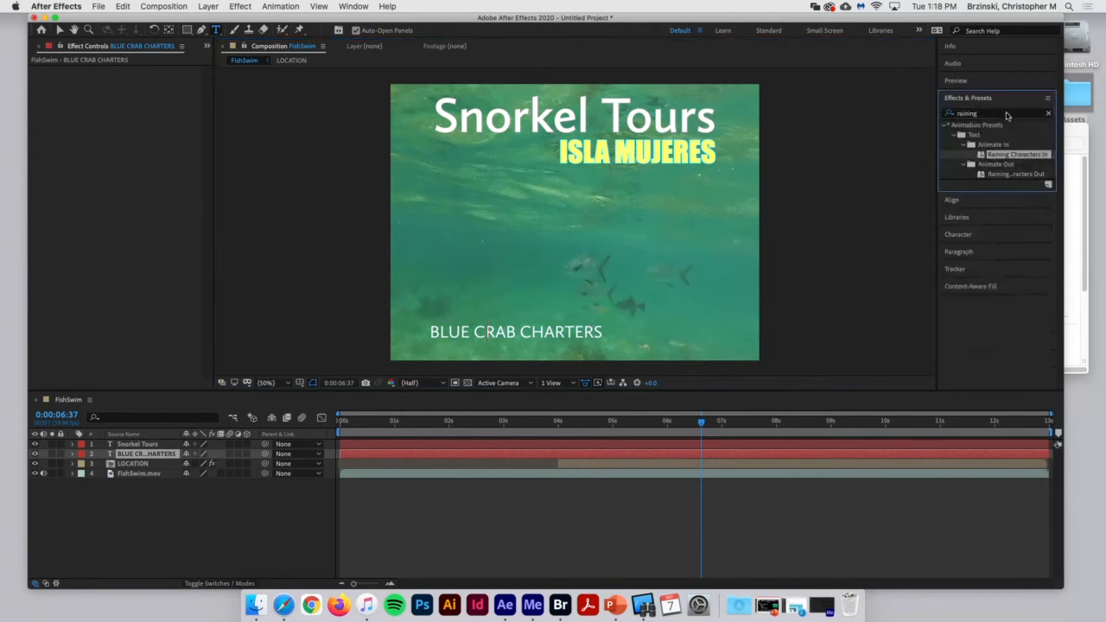
text(trackin)
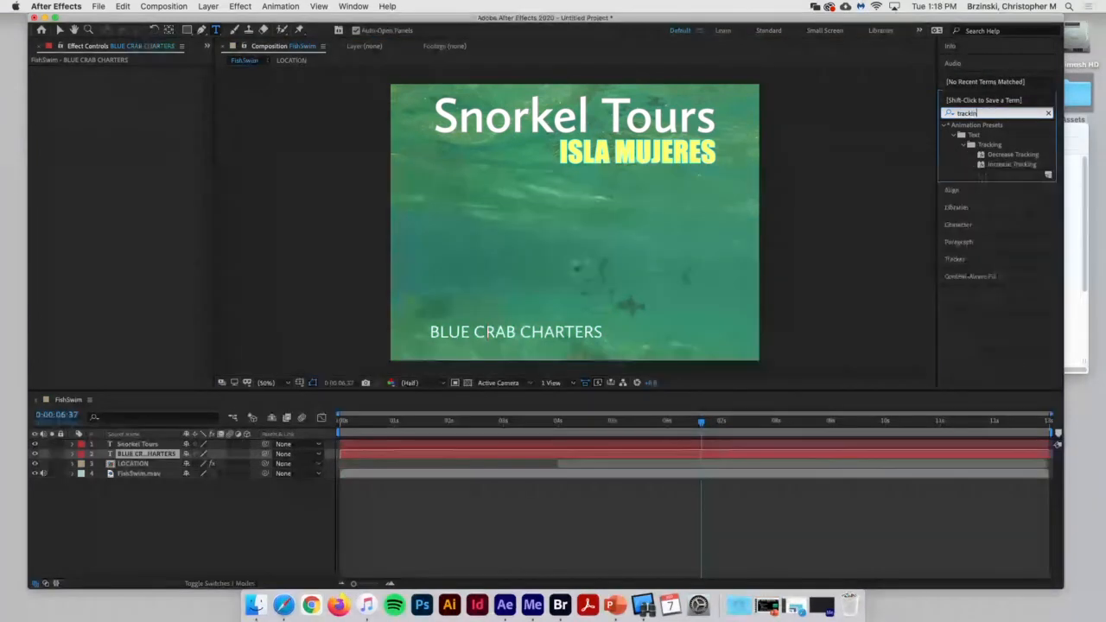
drag(1007, 163, 546, 339)
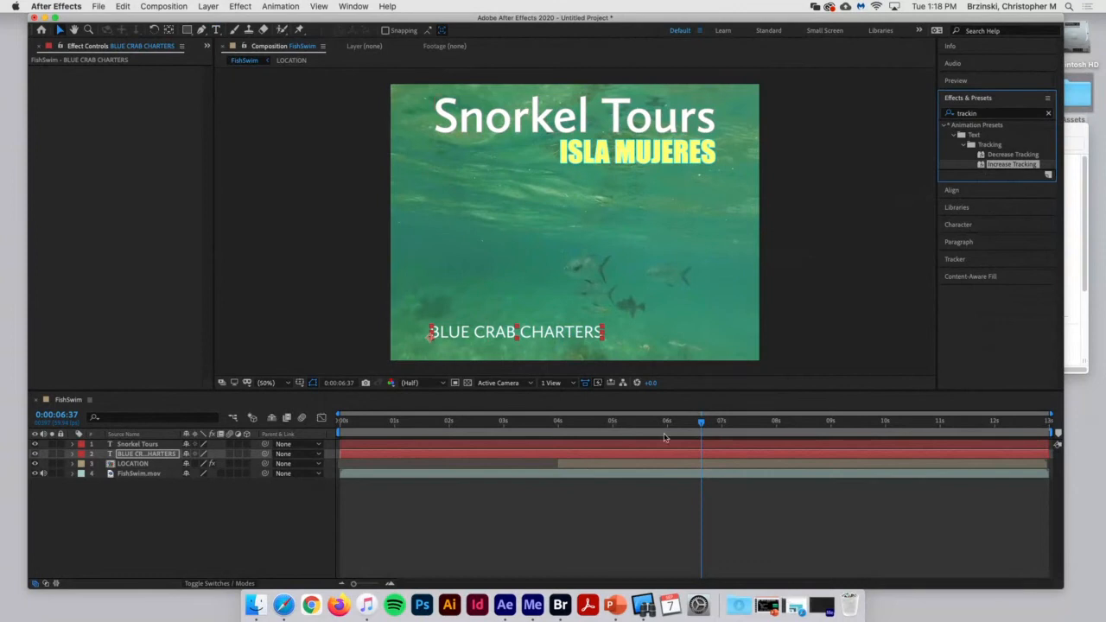
- At 0:00:07:45, scale the BLUE CRAB CHARTERS text to about 76.7% to fit the frame, and trim its layer to start at 0:00:06:29
drag(702, 426, 764, 439)
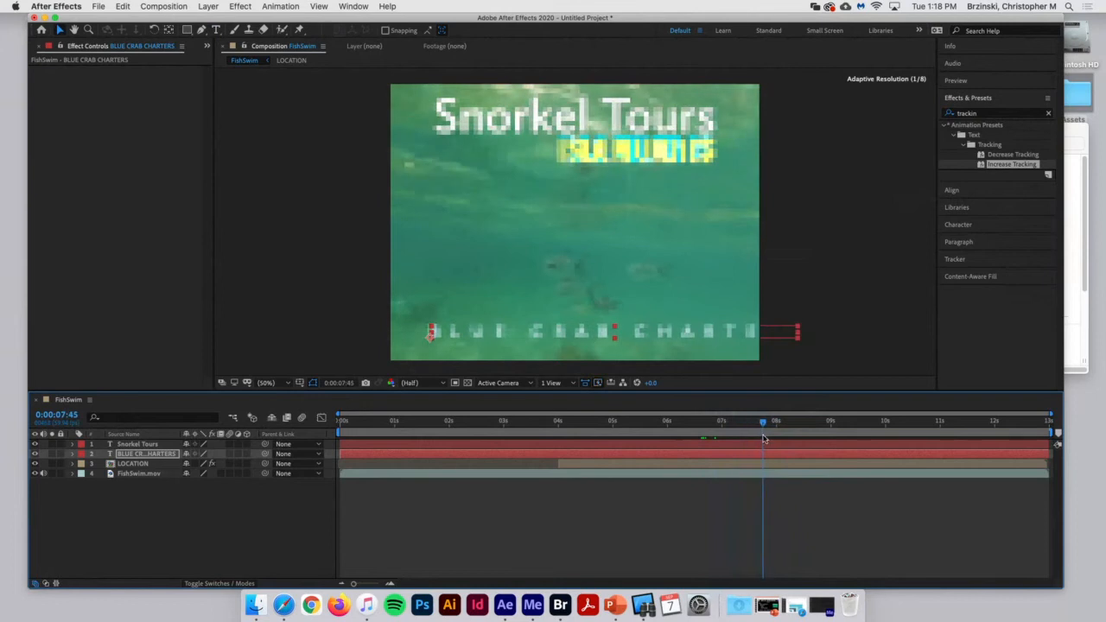
drag(797, 343, 713, 346)
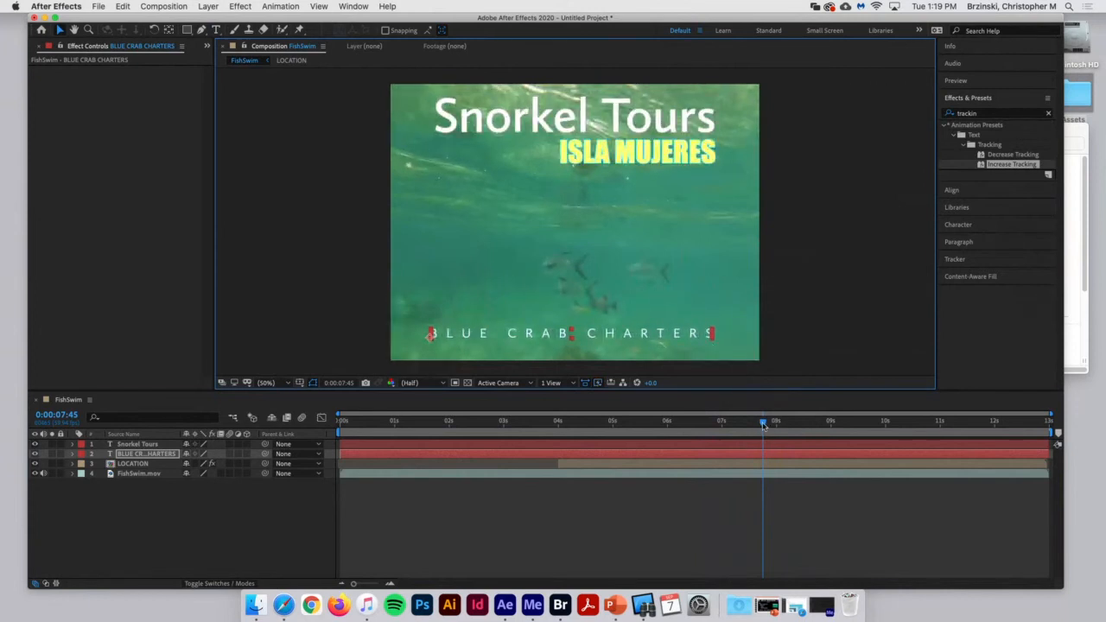
drag(763, 425, 693, 459)
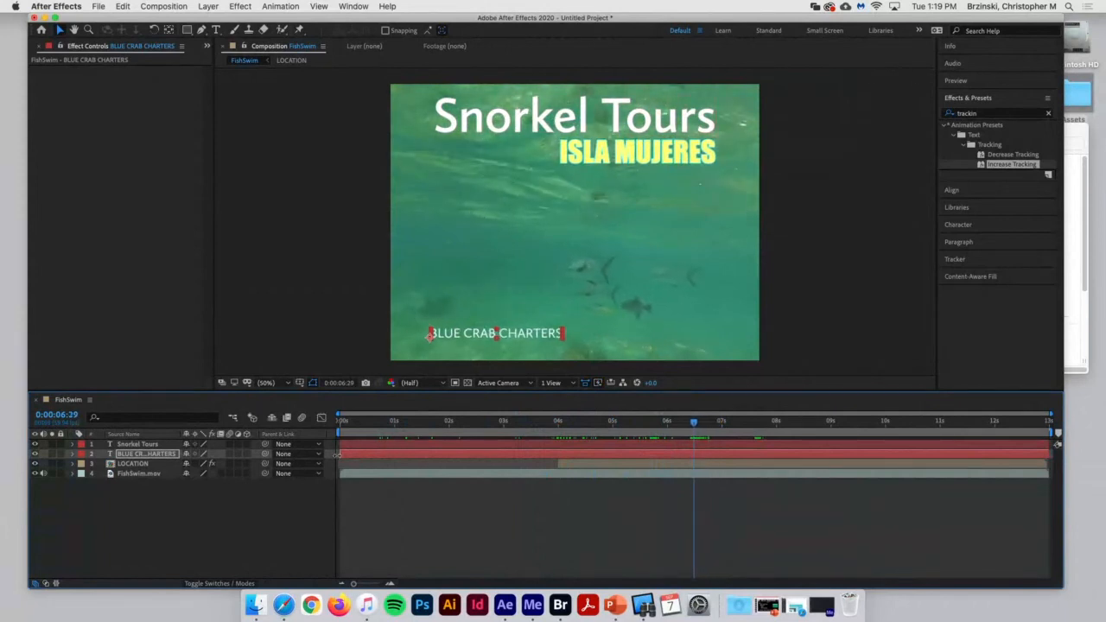
drag(339, 454, 692, 455)
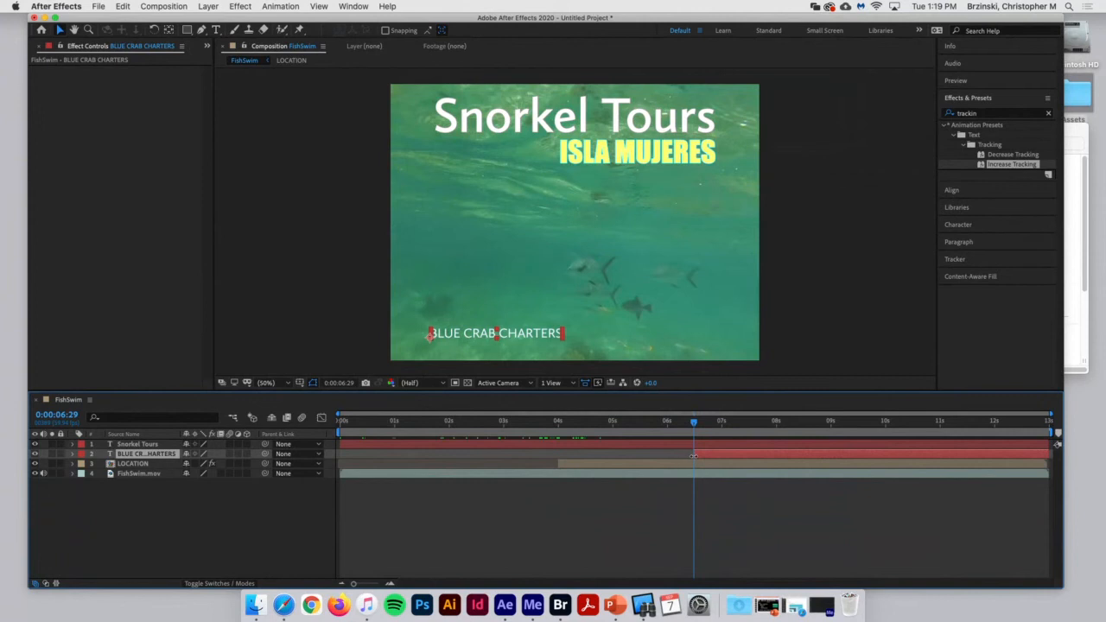
- Fade in the BLUE CRAB CHARTERS layer with Opacity keyframes of 0% at 0:00:06:30 and 100% at 0:00:07:00
click(72, 455)
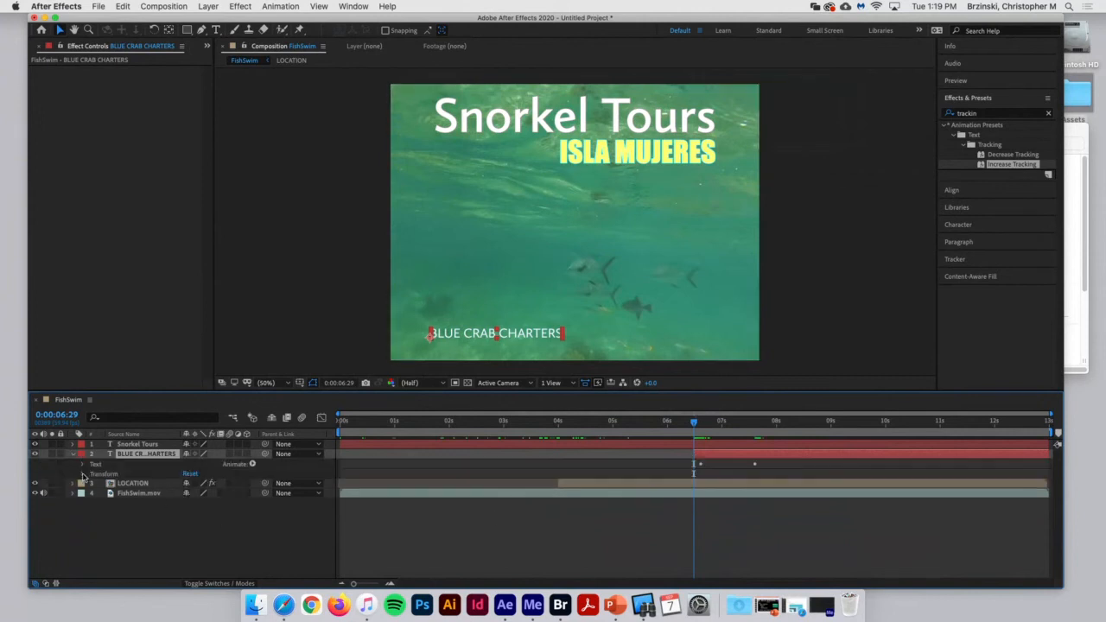
click(83, 474)
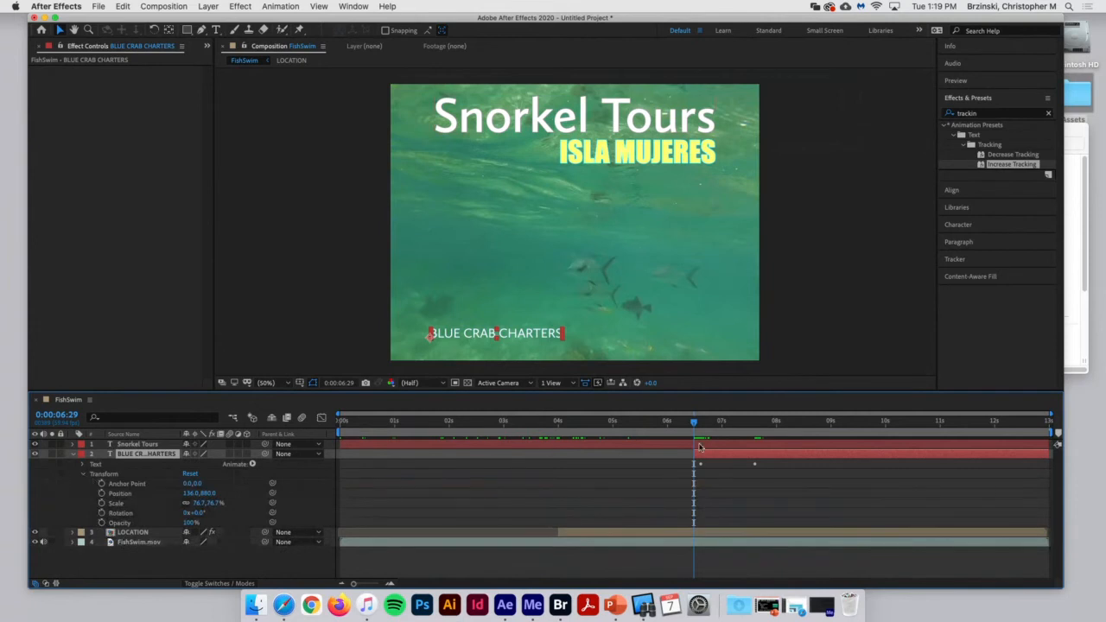
drag(694, 427, 695, 429)
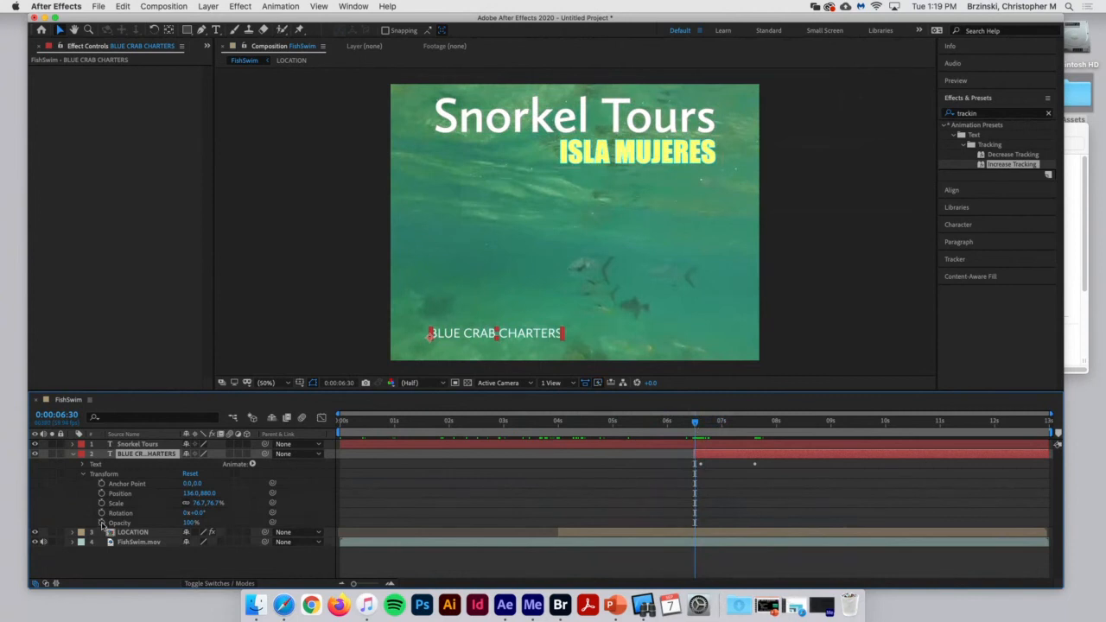
click(101, 523)
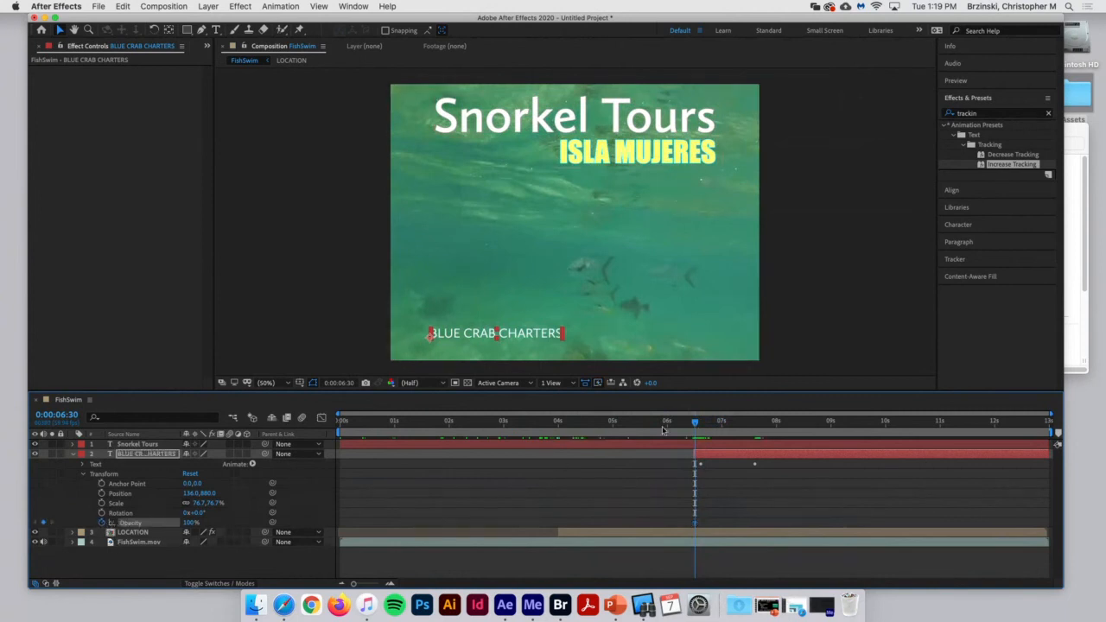
drag(188, 522, 138, 522)
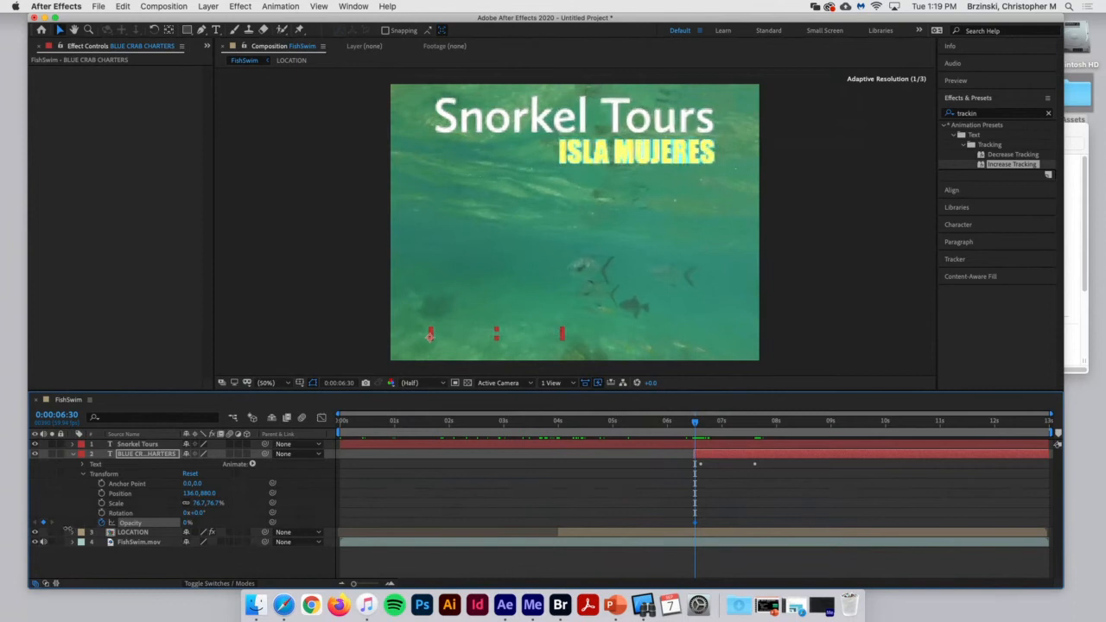
drag(696, 423, 724, 427)
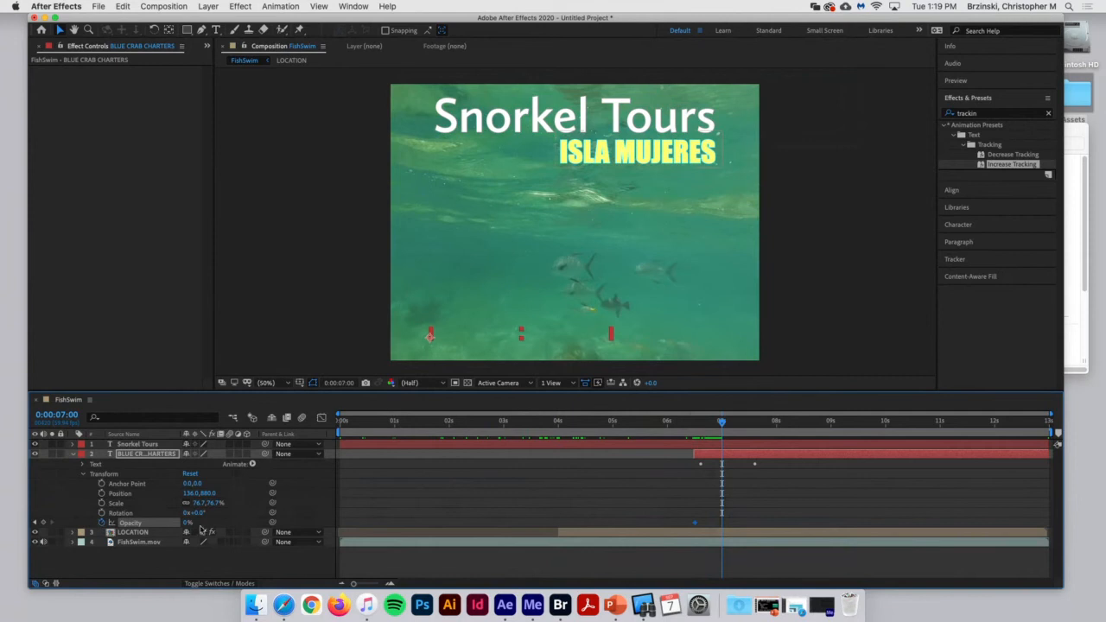
drag(188, 523, 384, 546)
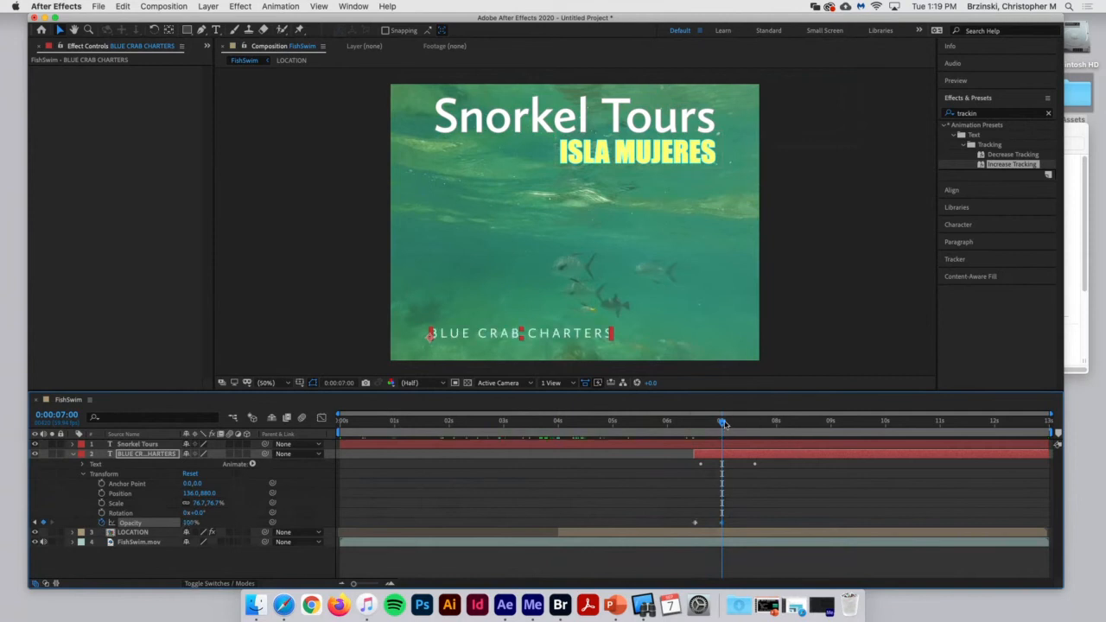
- Preview the charter text's fade and tracking animation, and play the whole composition from 0:00:00:00
key(space)
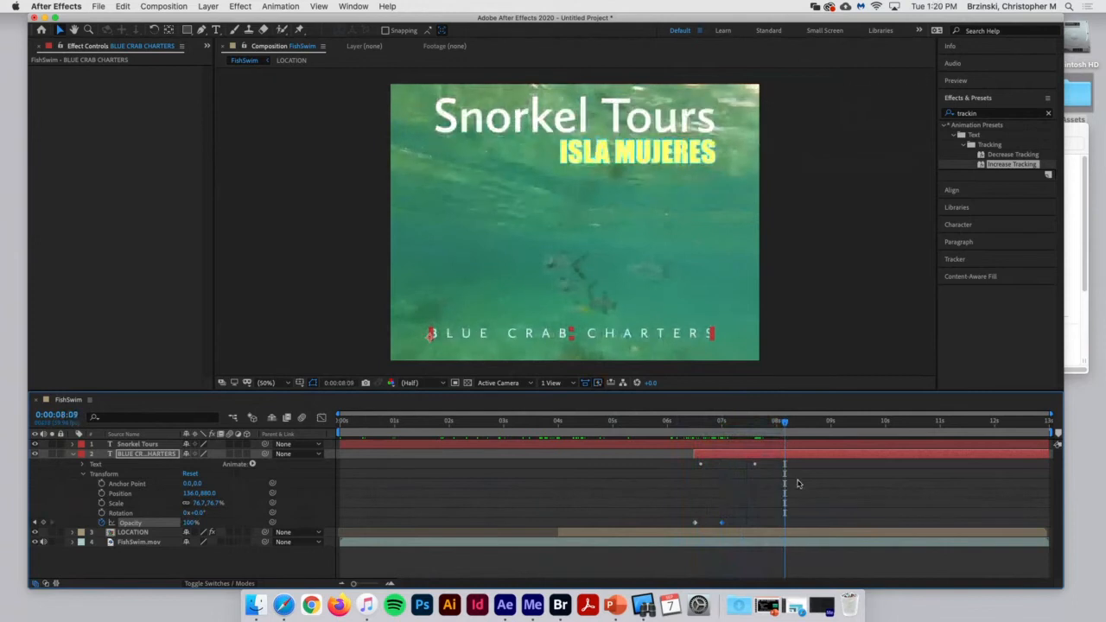
drag(785, 421, 339, 423)
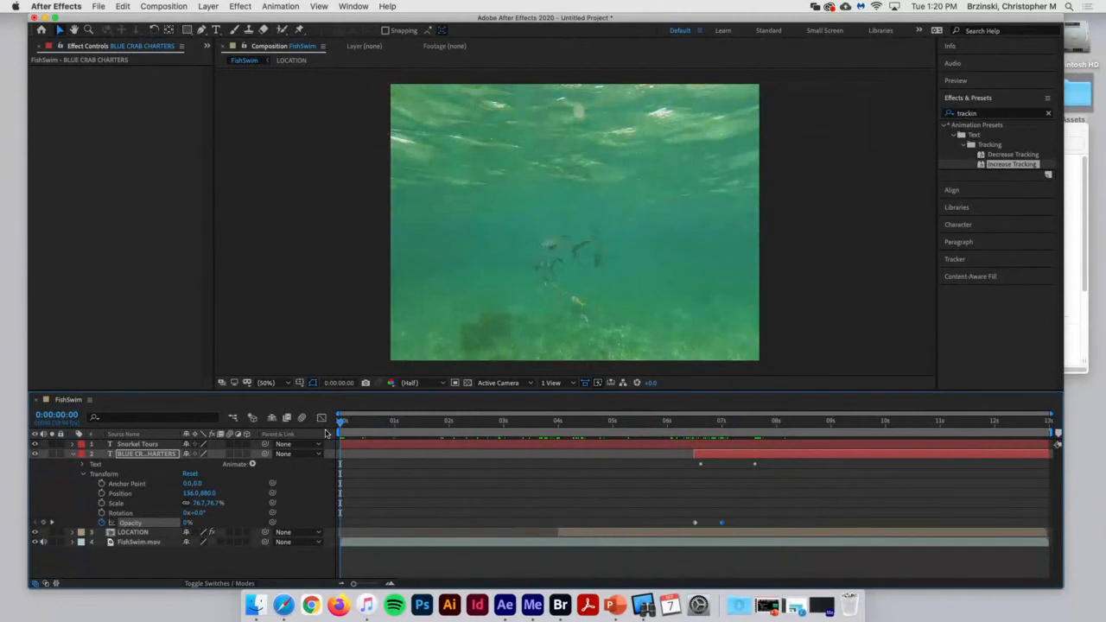
key(space)
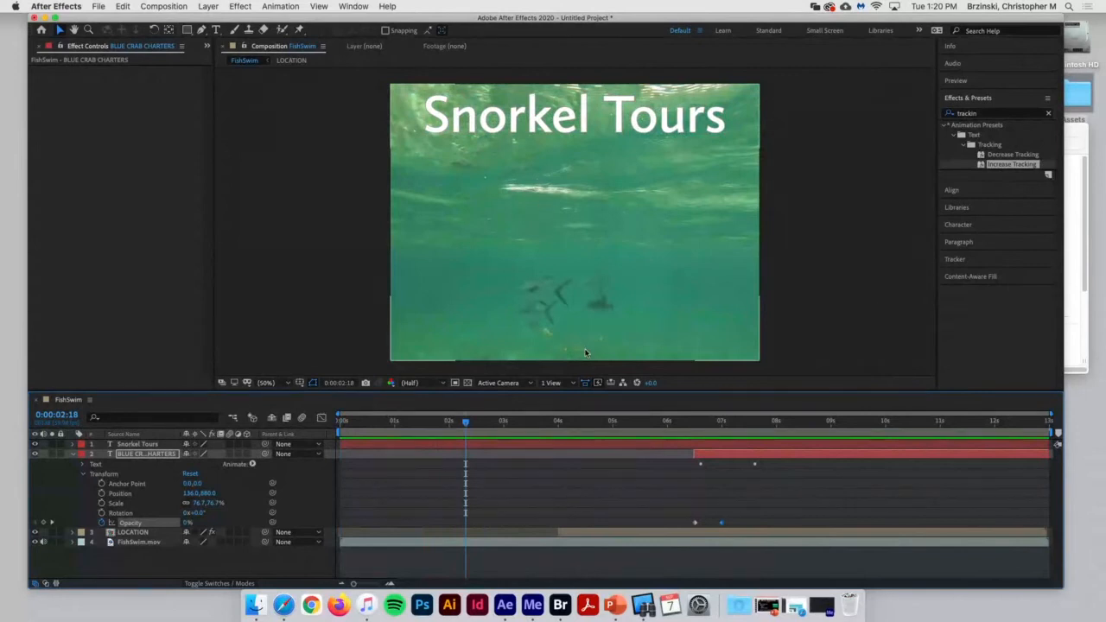
- Import BlueCrabLogo.psd from the Assets folder into the project as a Composition with Editable Layer Styles
click(1072, 235)
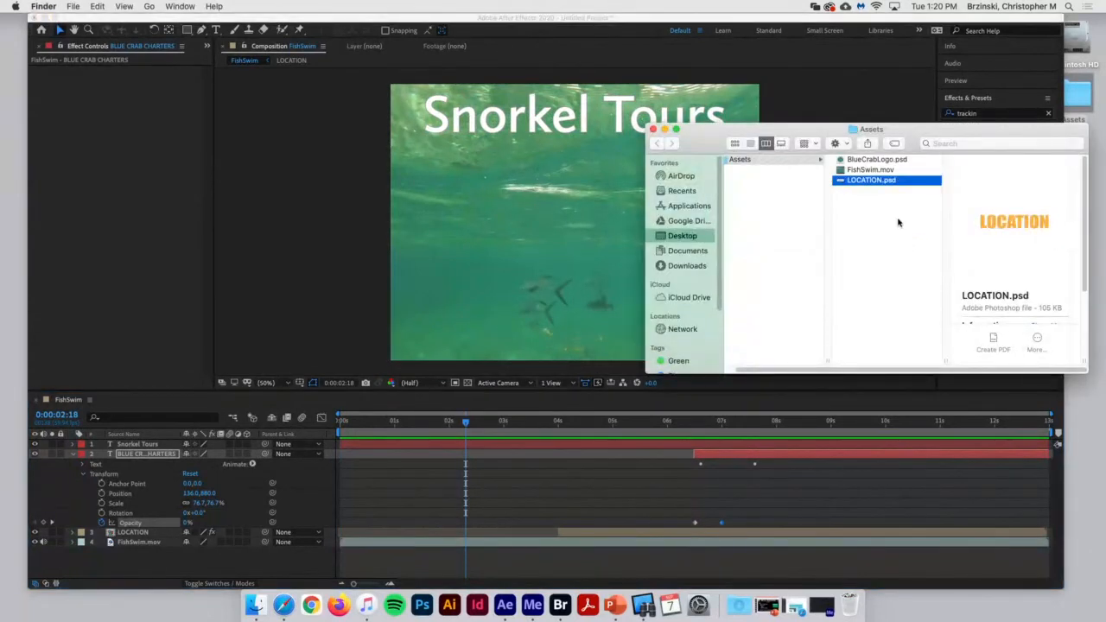
click(883, 162)
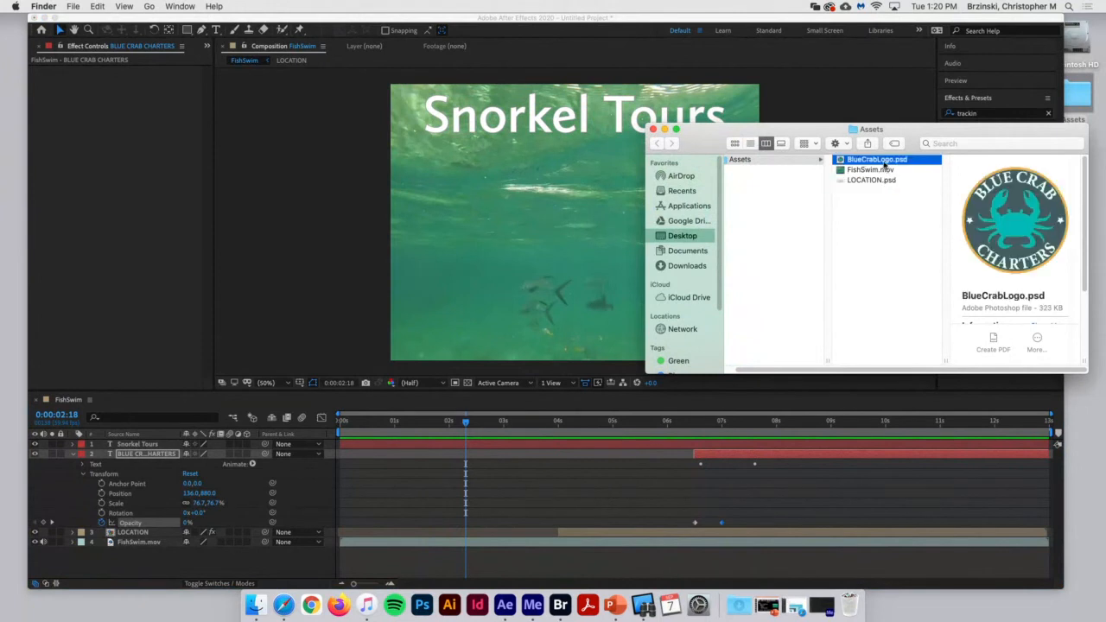
drag(883, 161, 906, 165)
click(43, 65)
click(37, 47)
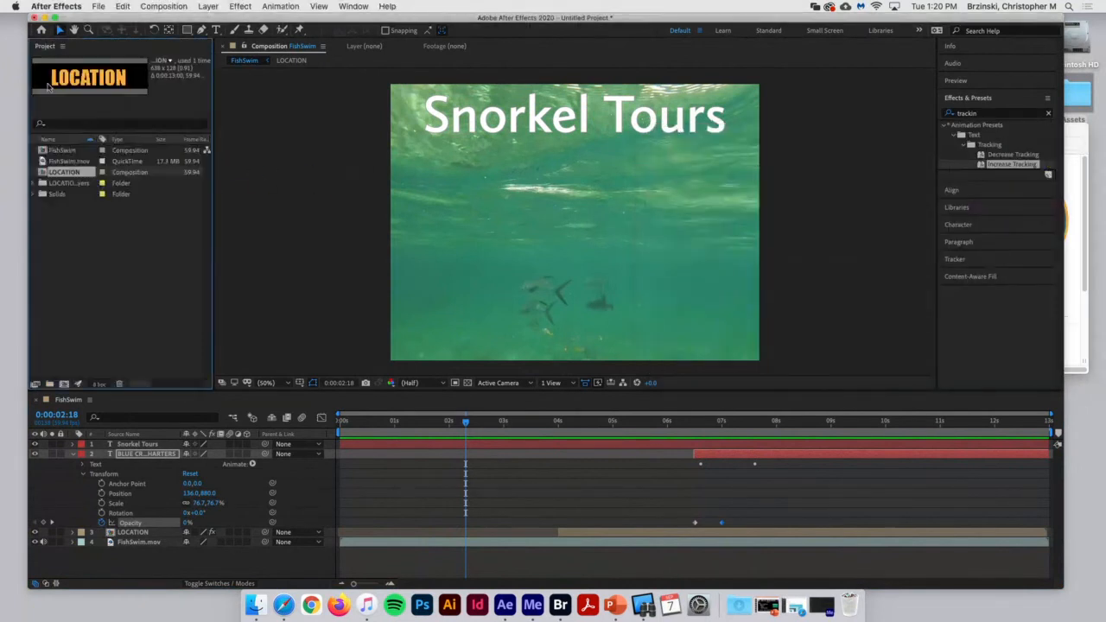
click(1072, 340)
drag(864, 165, 52, 263)
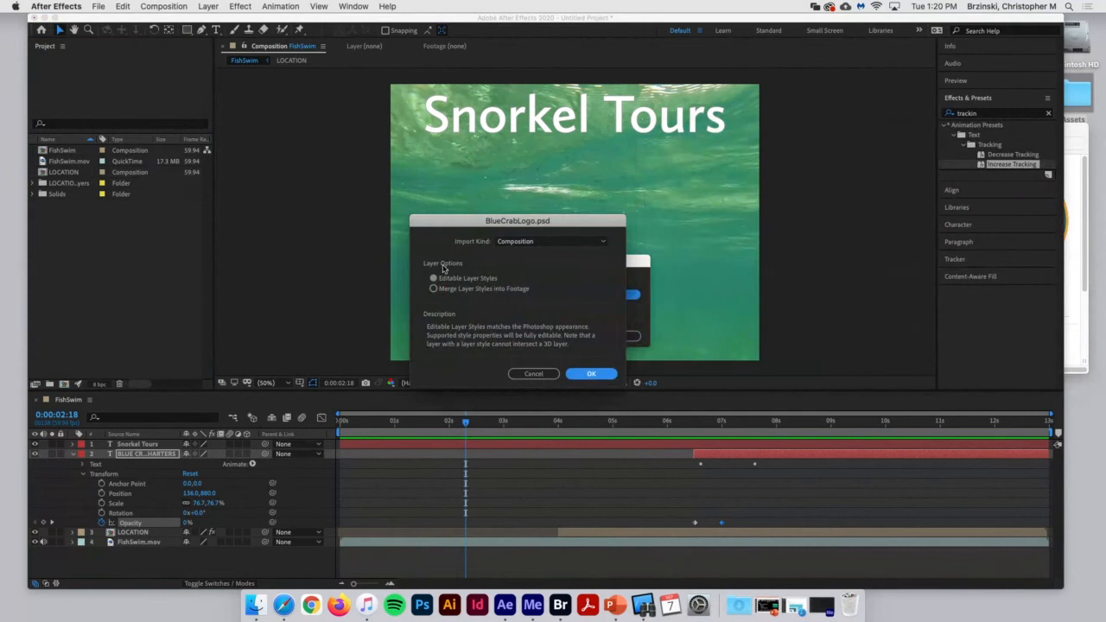
click(591, 374)
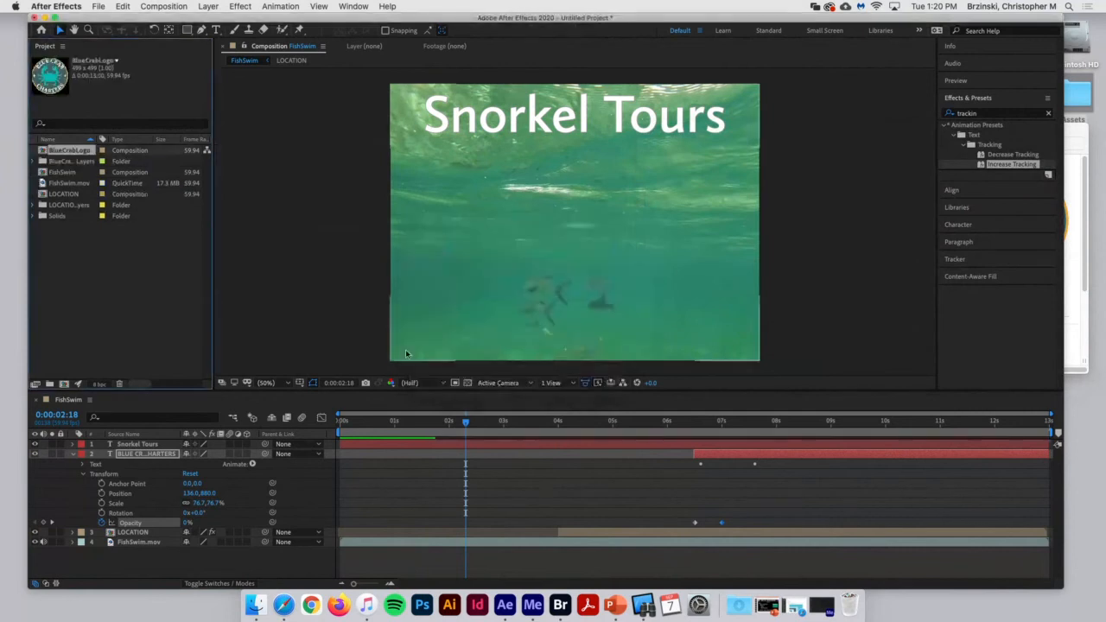
- Review the BlueCrabLogo composition settings and add the logo as the top layer of the FishSwim composition
right_click(55, 153)
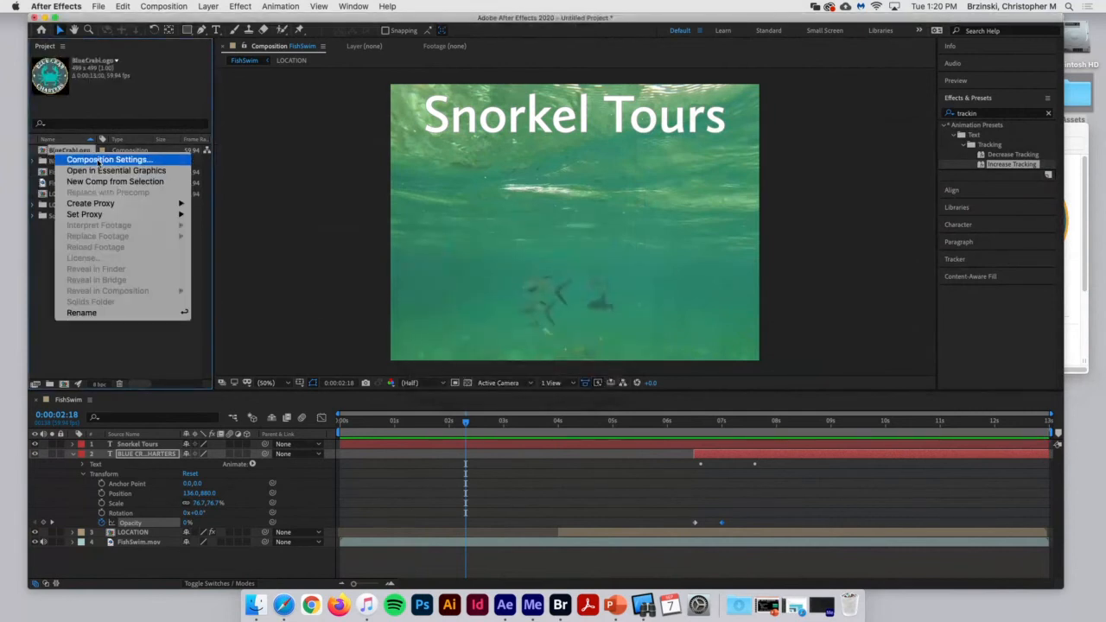
click(129, 160)
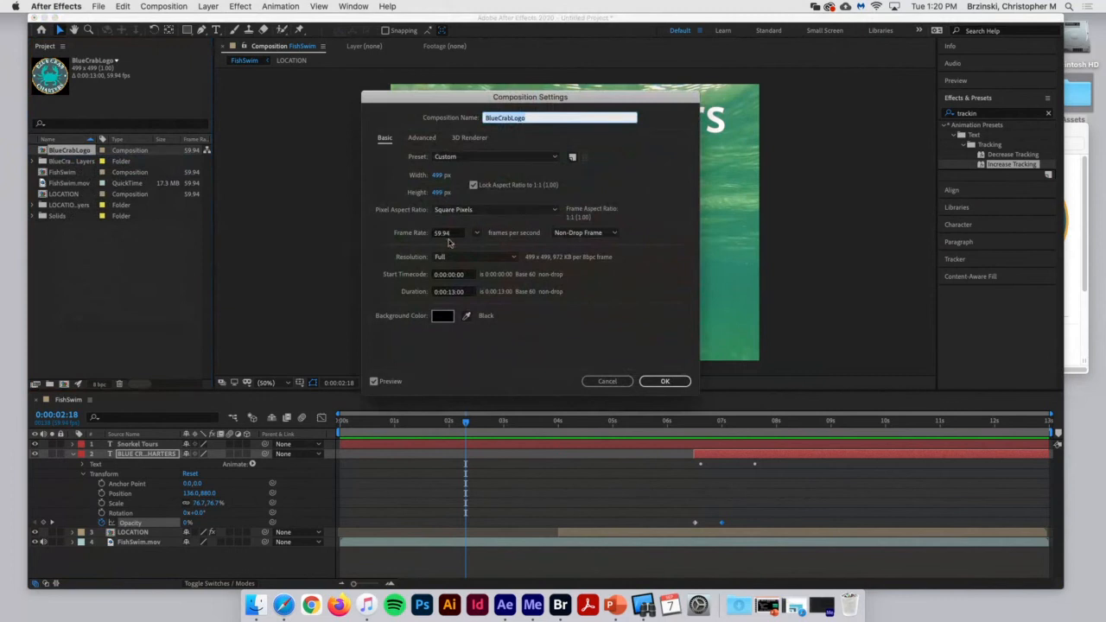
click(662, 381)
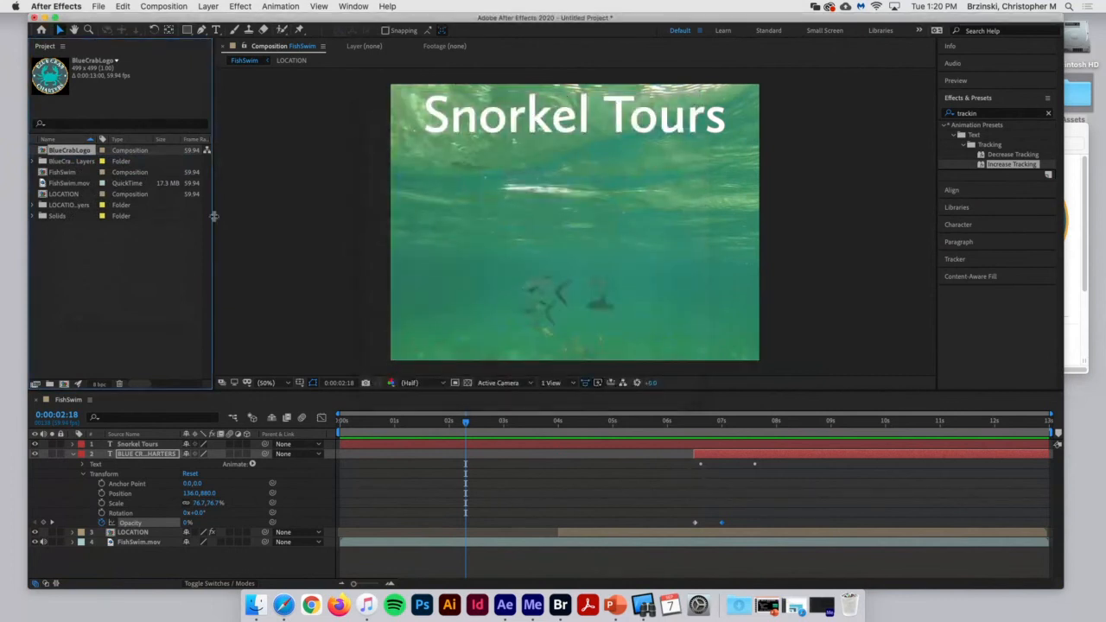
click(71, 456)
drag(75, 151, 149, 444)
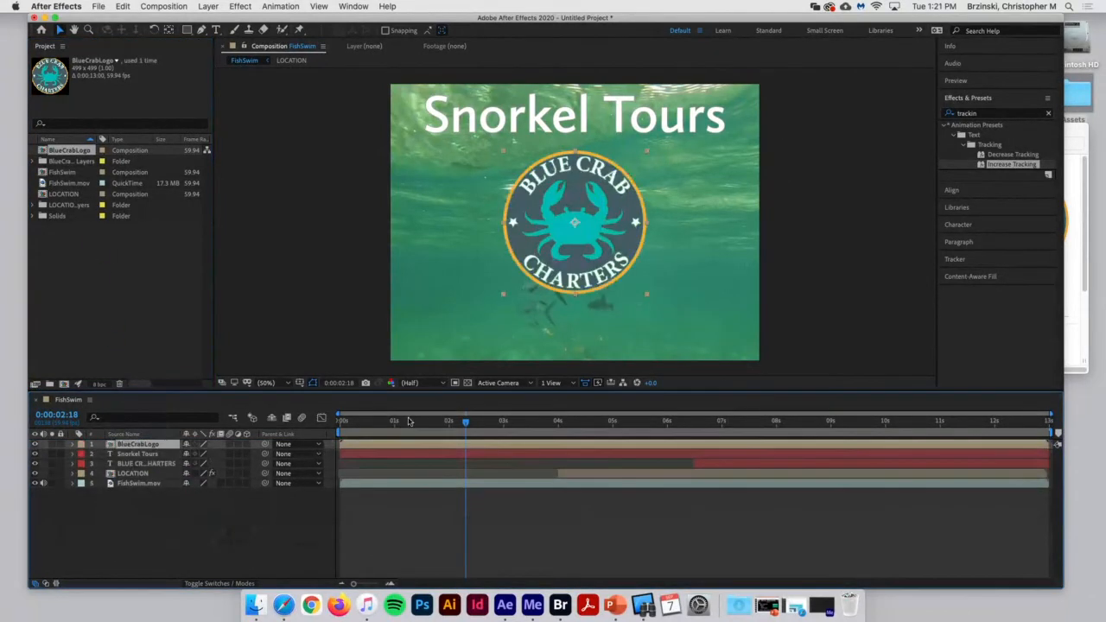
- At 0:00:07:28, scale the BlueCrabLogo layer to about 31.9% and place it in the frame's lower-left corner at about 132, 830
drag(468, 427, 557, 441)
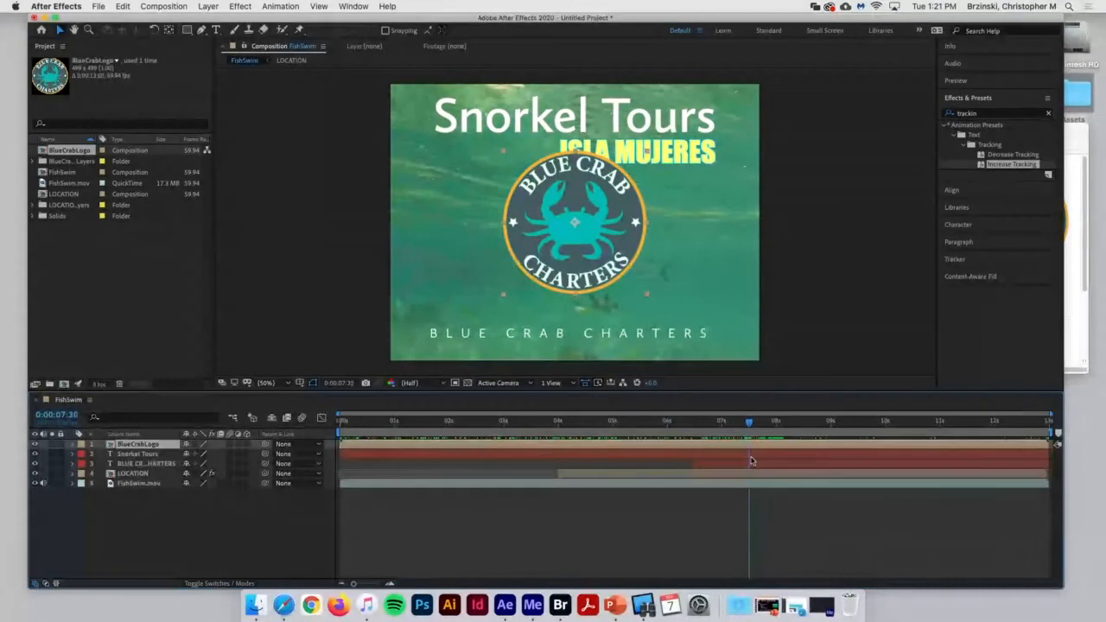
key(space)
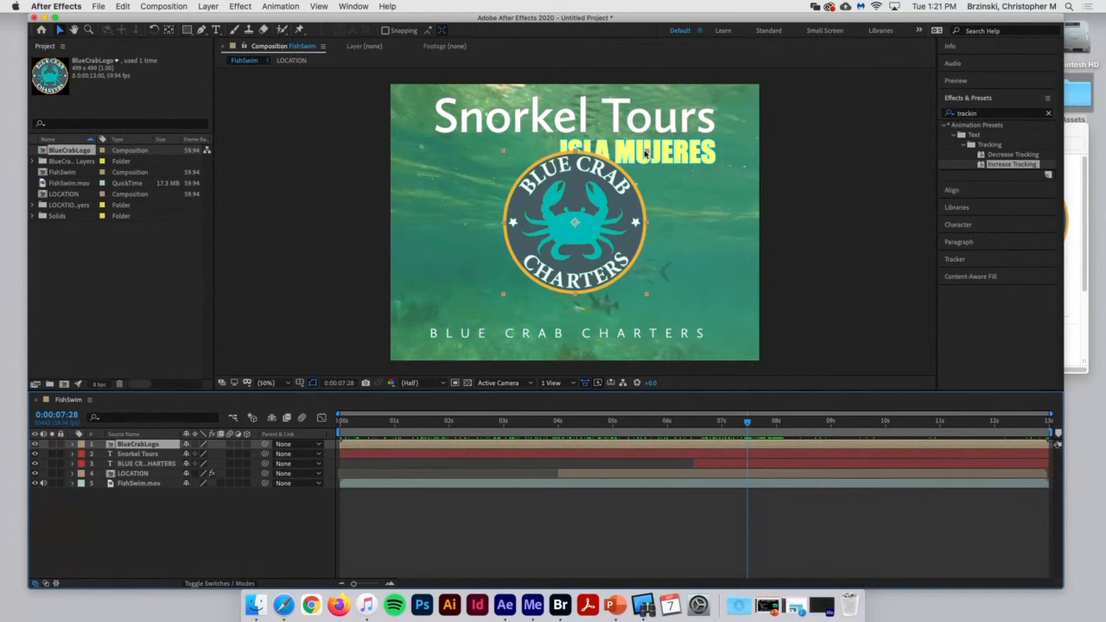
drag(647, 153, 597, 190)
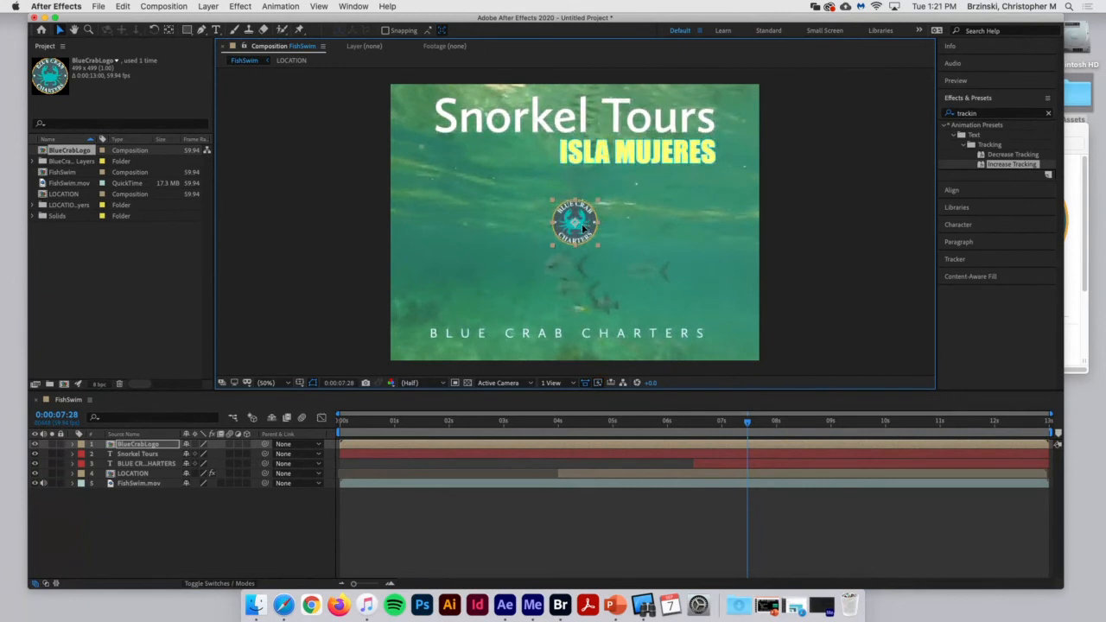
drag(553, 249, 425, 329)
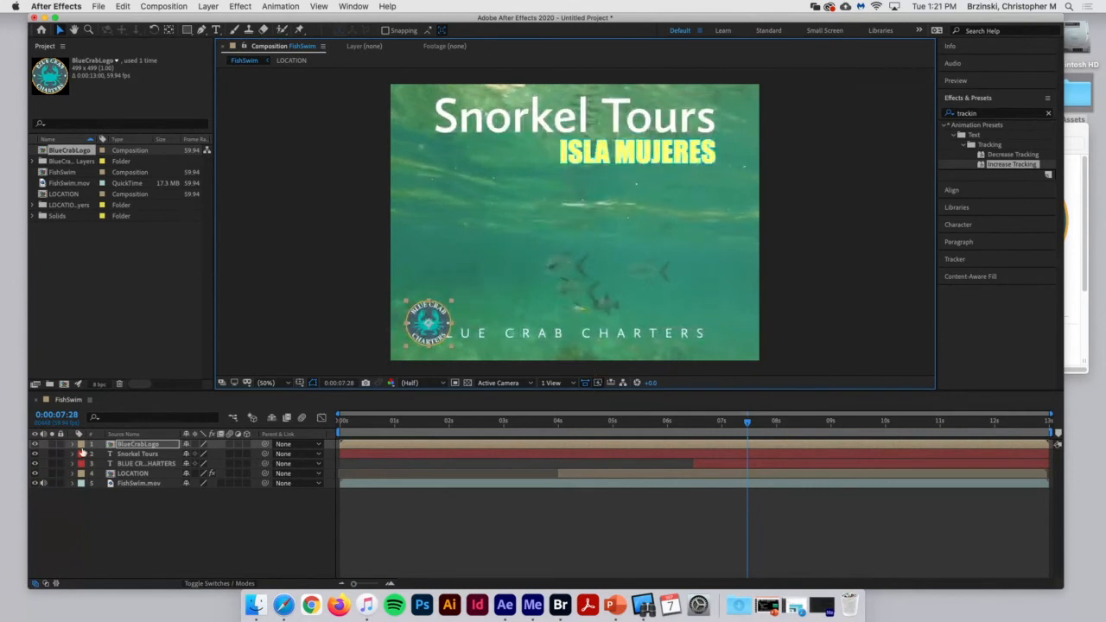
- Animate the logo's Position with keyframes at 132, 830 on 0:00:07:29 and about 642, 566 near the frame's center on 0:00:09:34
click(72, 444)
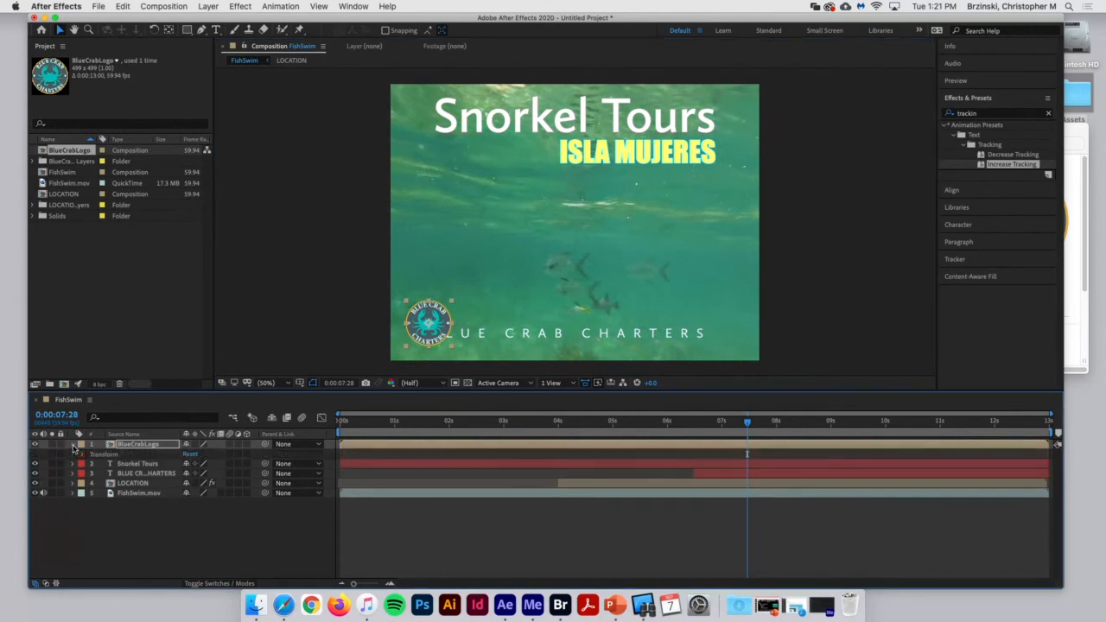
click(73, 444)
click(72, 444)
click(83, 456)
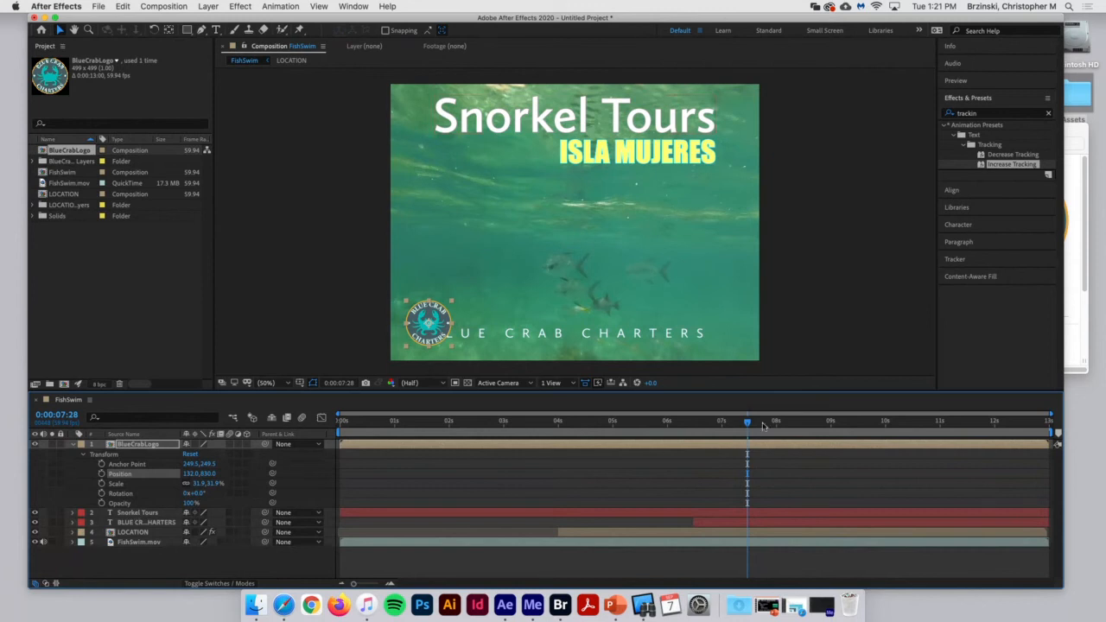
drag(747, 425, 748, 473)
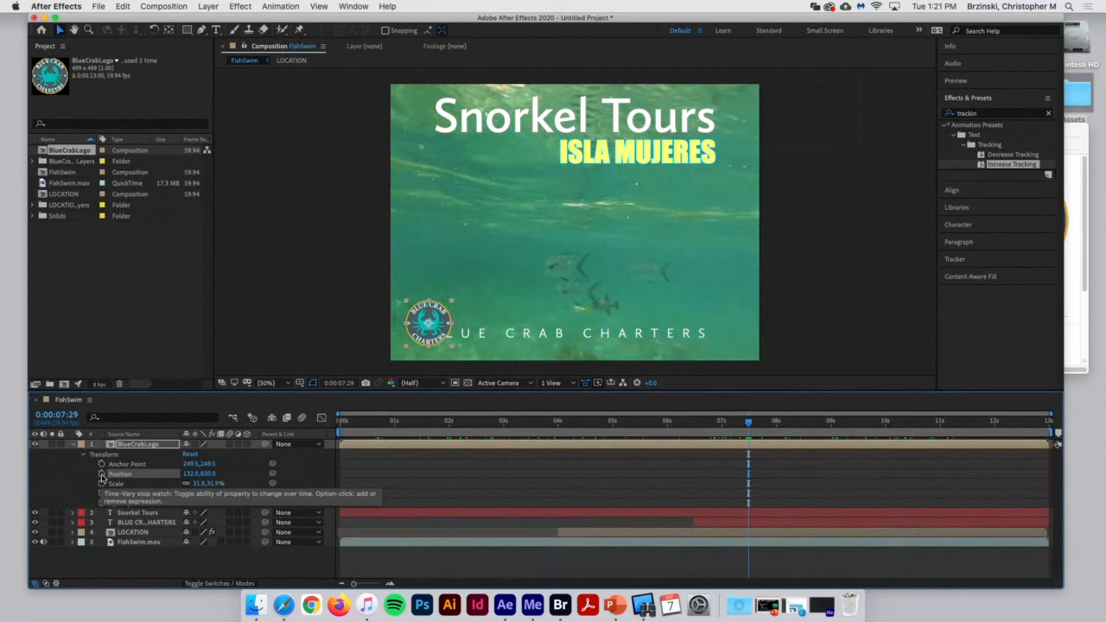
click(102, 475)
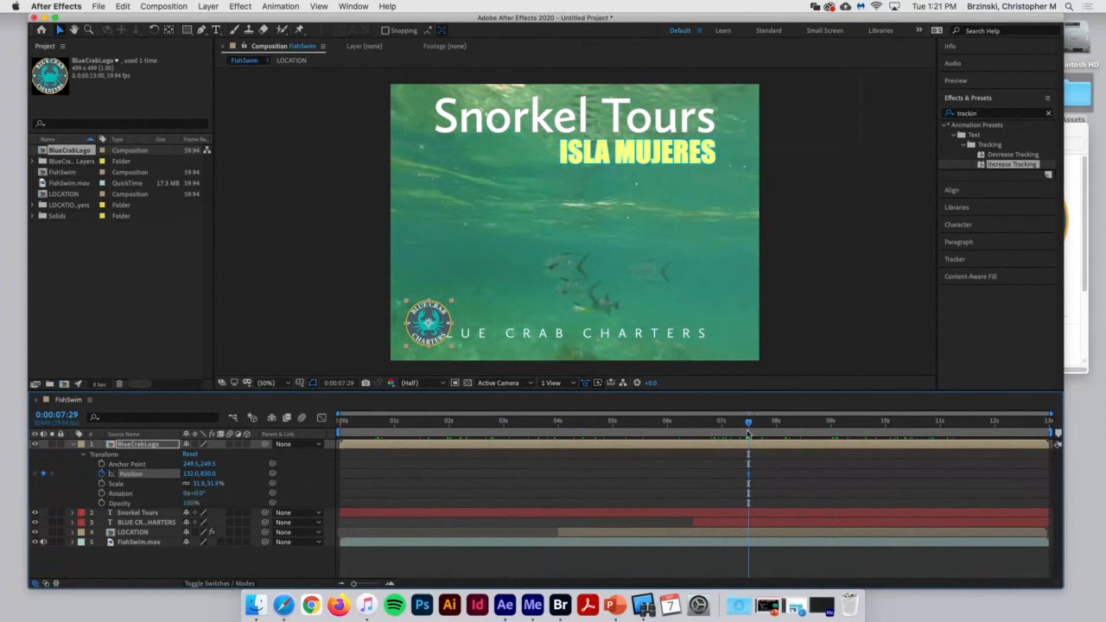
drag(749, 427, 864, 441)
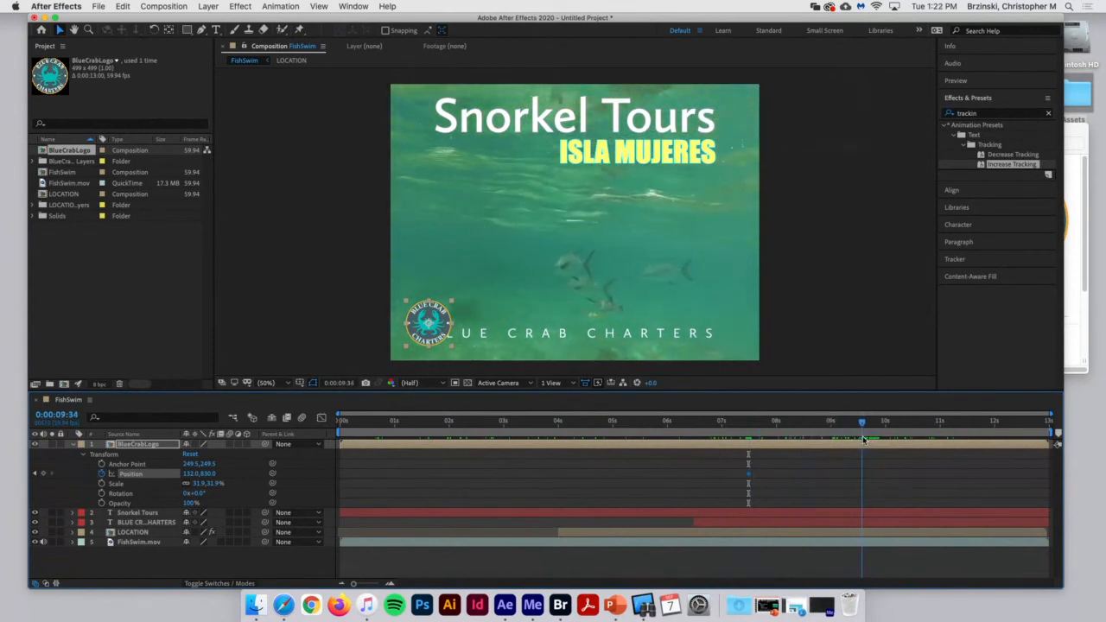
drag(433, 321, 581, 245)
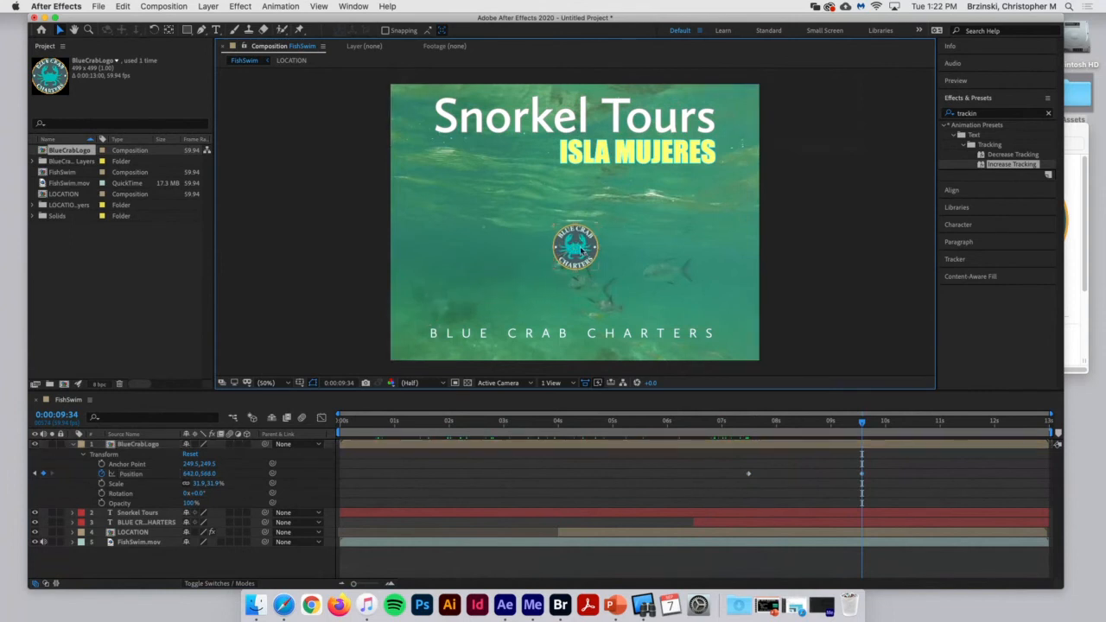
key(super+shift+a)
- Animate the logo's Scale with keyframes of 31.9% at 0:00:07:29 and about 92.9% at 0:00:09:35
drag(862, 422, 749, 438)
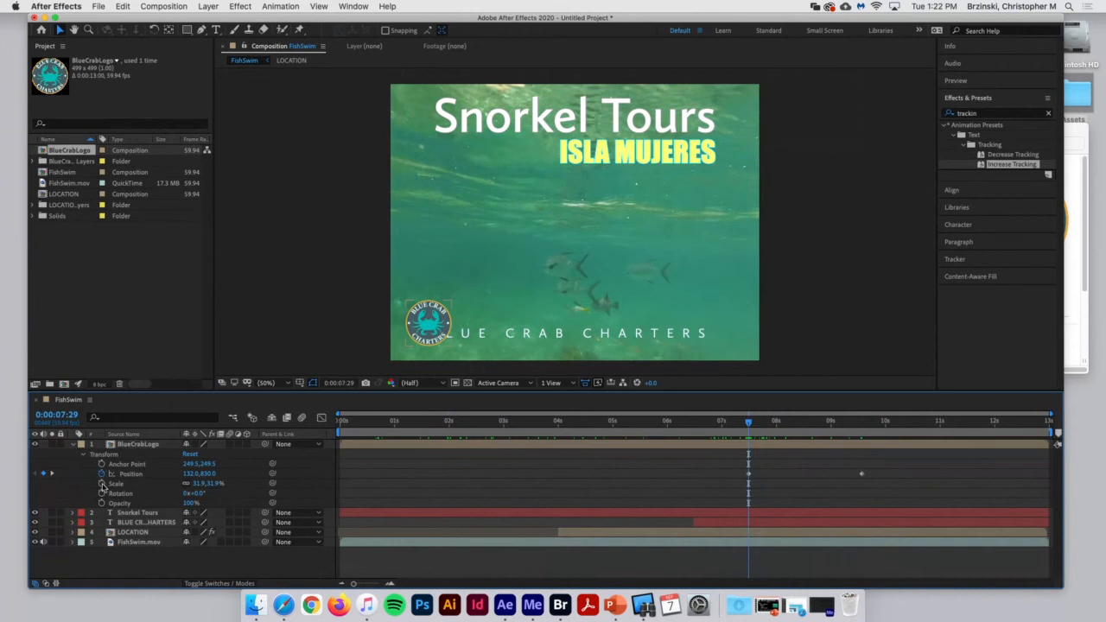
click(102, 484)
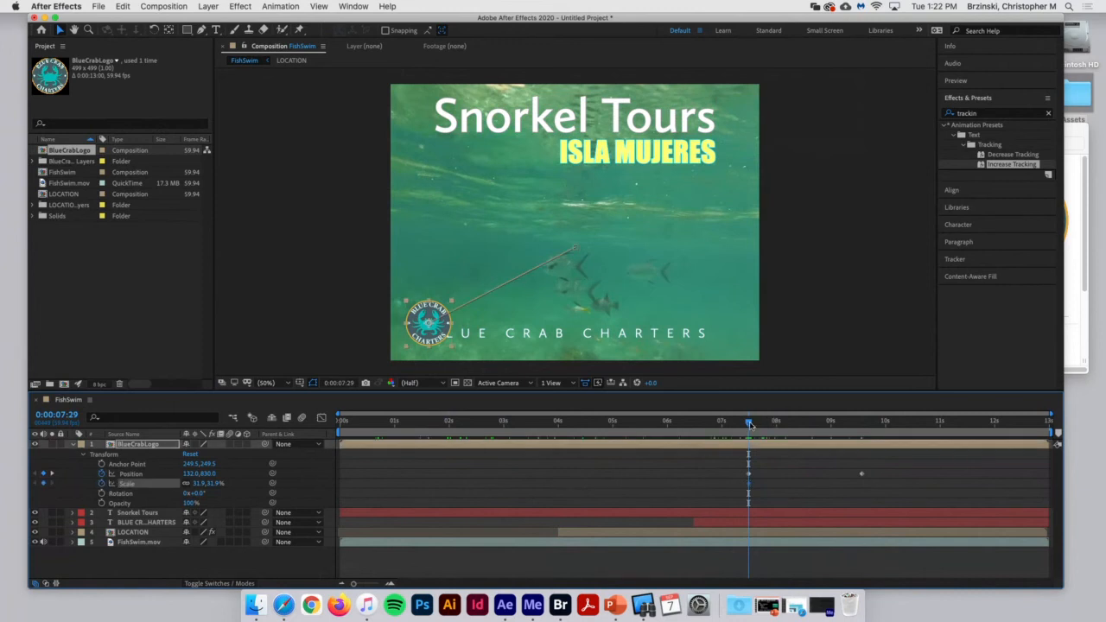
drag(750, 424, 864, 437)
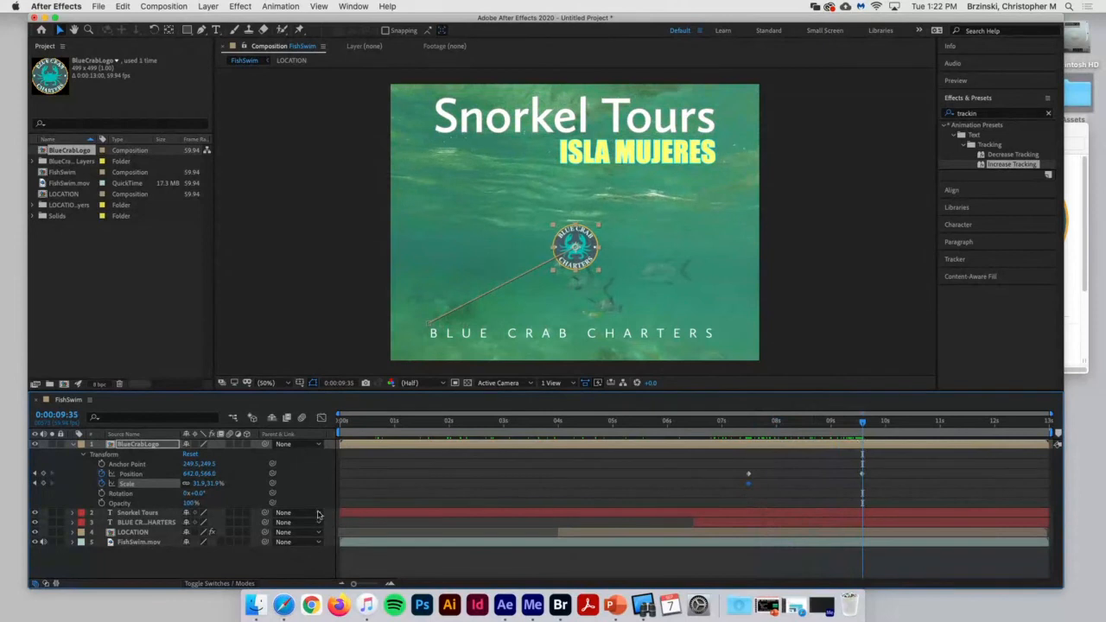
drag(216, 489, 253, 494)
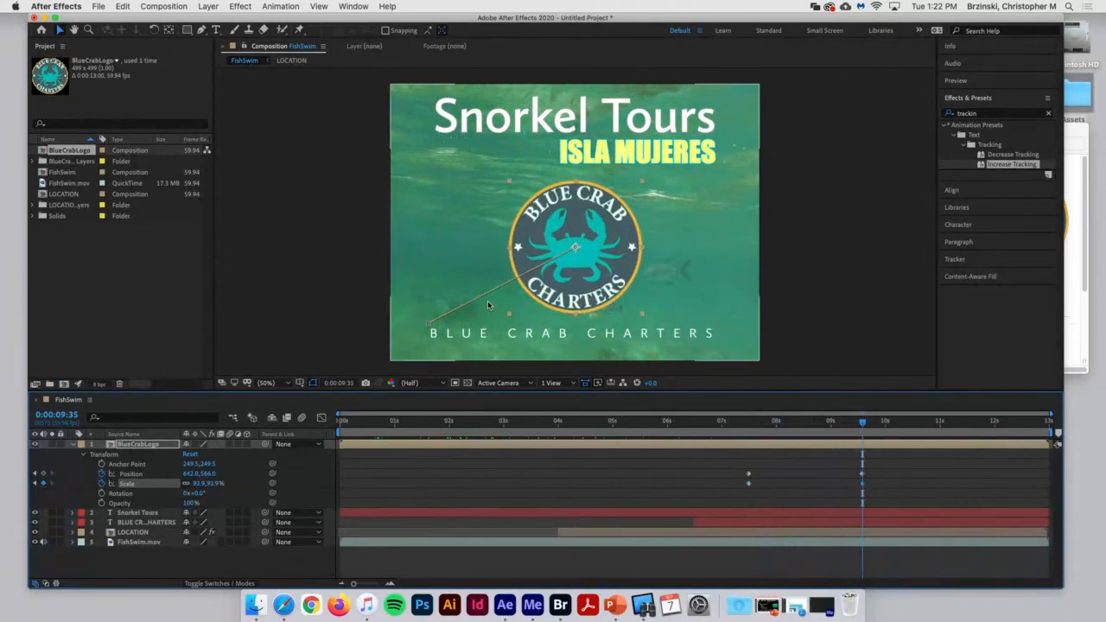
click(484, 298)
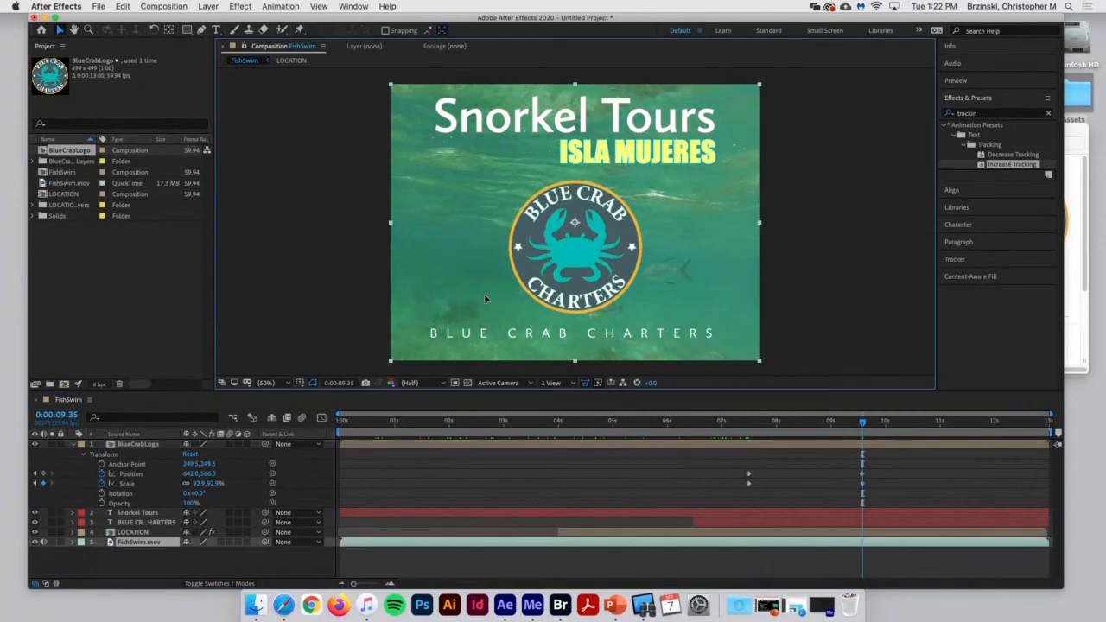
- Move the logo's first path point to about 108, 862 and bend its motion path into an upward arc using the direction handles
click(863, 477)
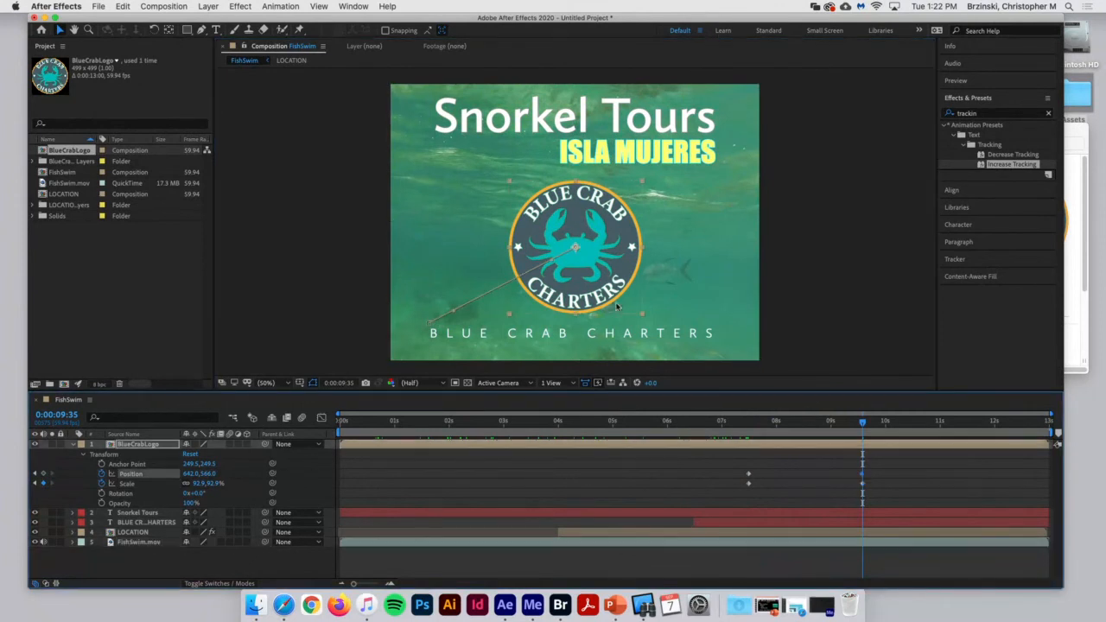
click(428, 324)
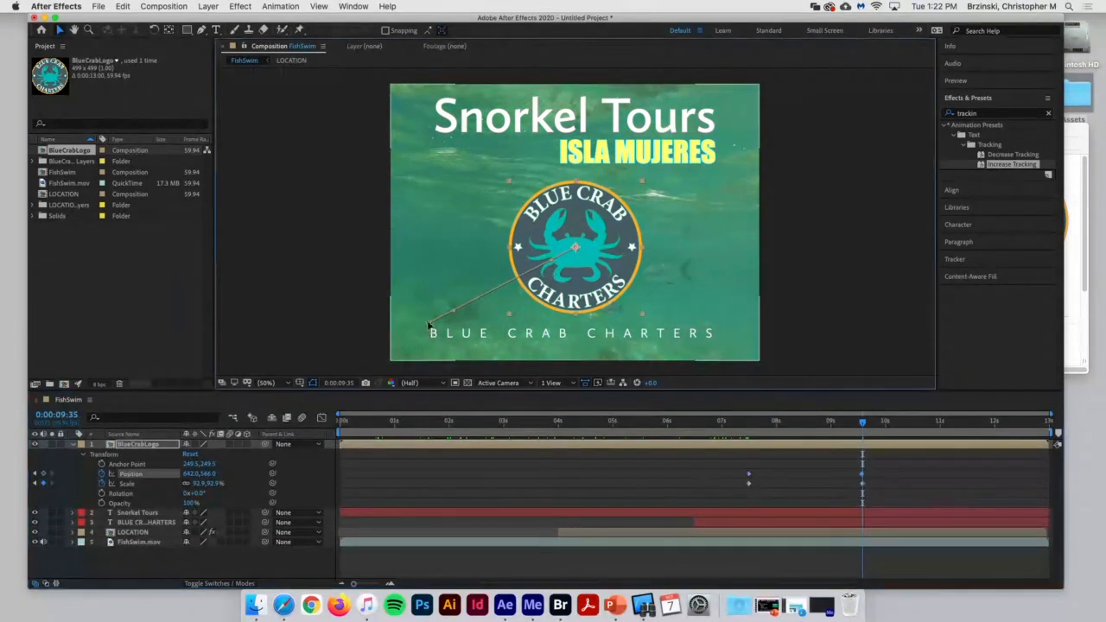
drag(429, 324, 428, 203)
drag(424, 318, 438, 285)
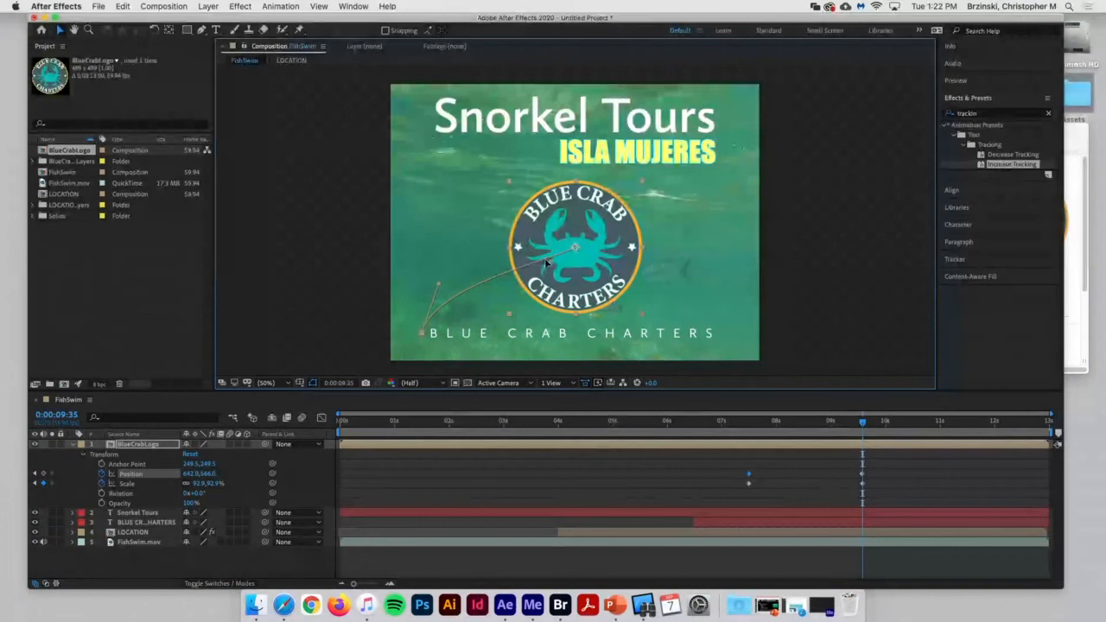
drag(551, 261, 511, 237)
- Fade in the BlueCrabLogo layer with Opacity keyframes of 0% at 0:00:07:29 and 100% at 0:00:07:56
drag(865, 427, 748, 441)
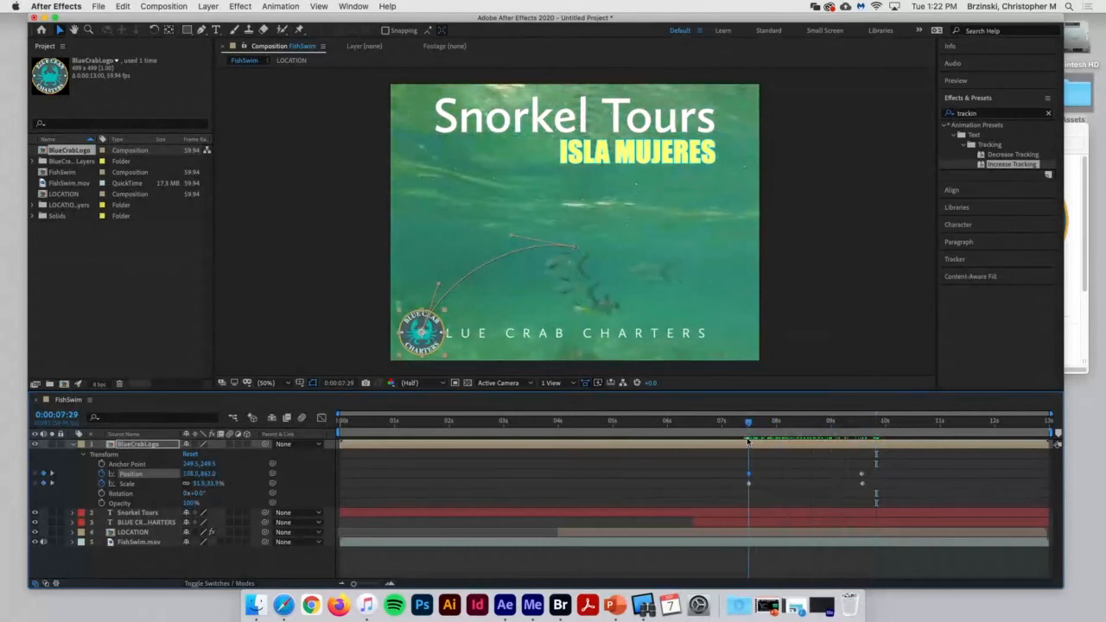
click(102, 504)
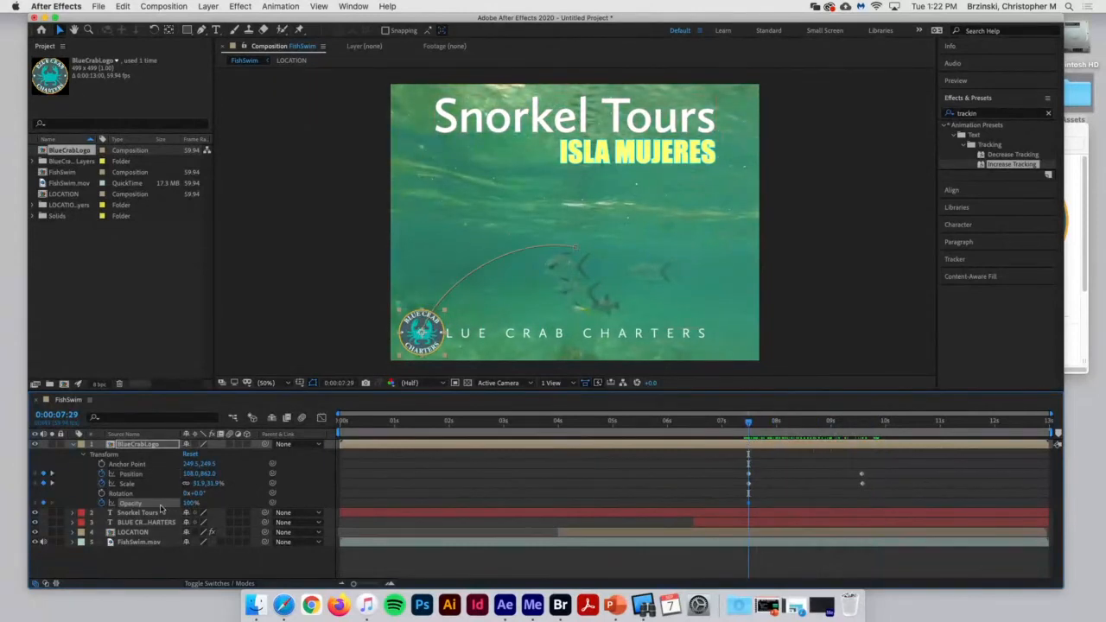
text(0)
key(Return)
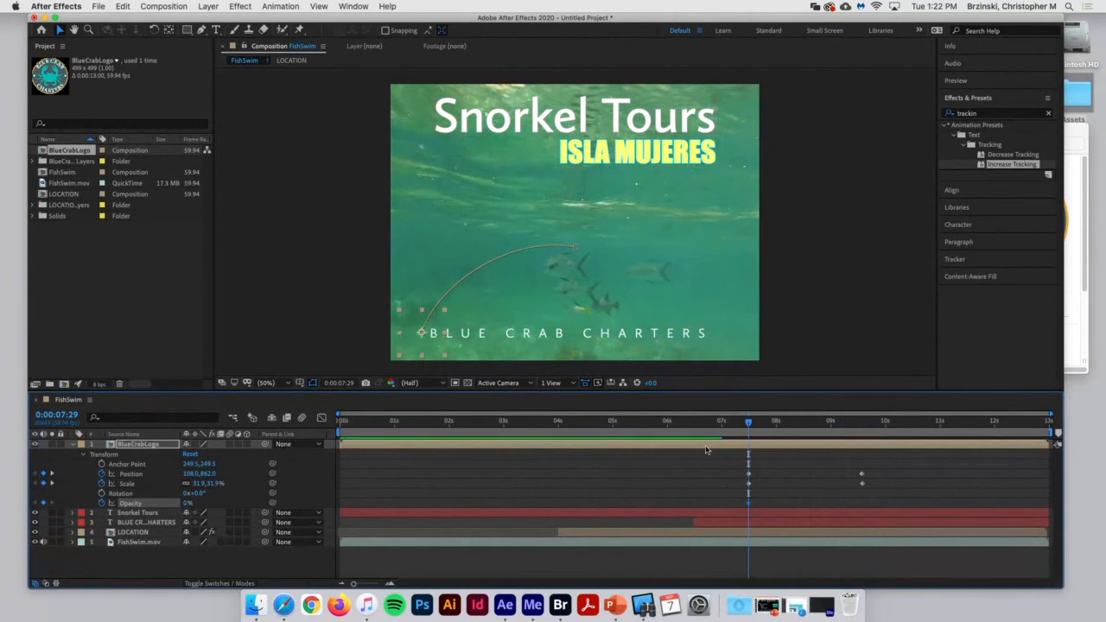
click(750, 422)
drag(752, 423, 774, 423)
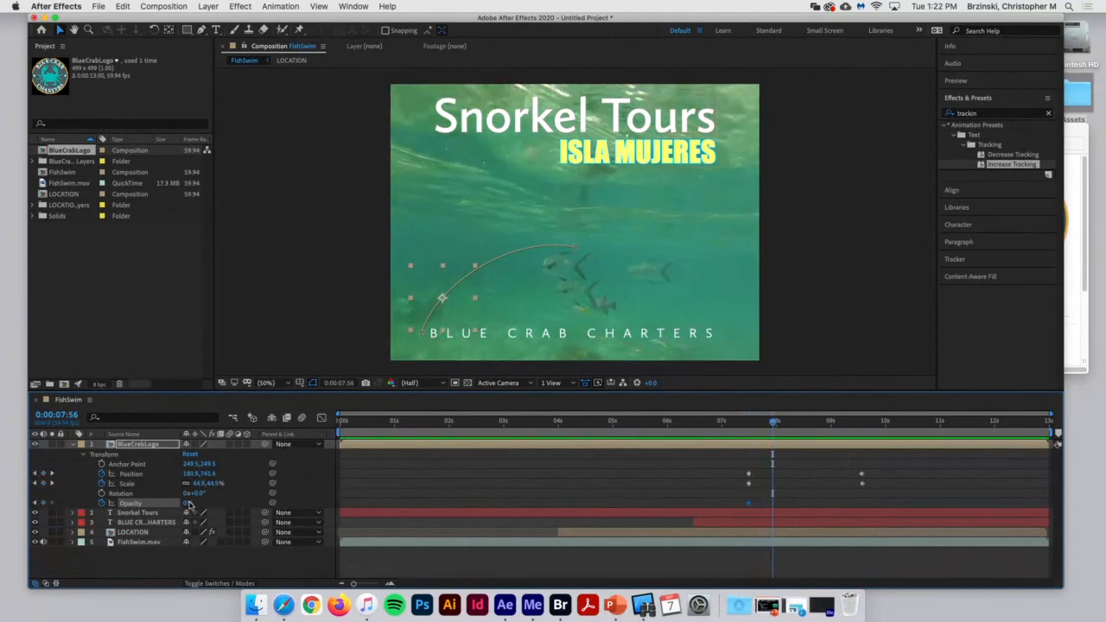
drag(186, 506, 252, 505)
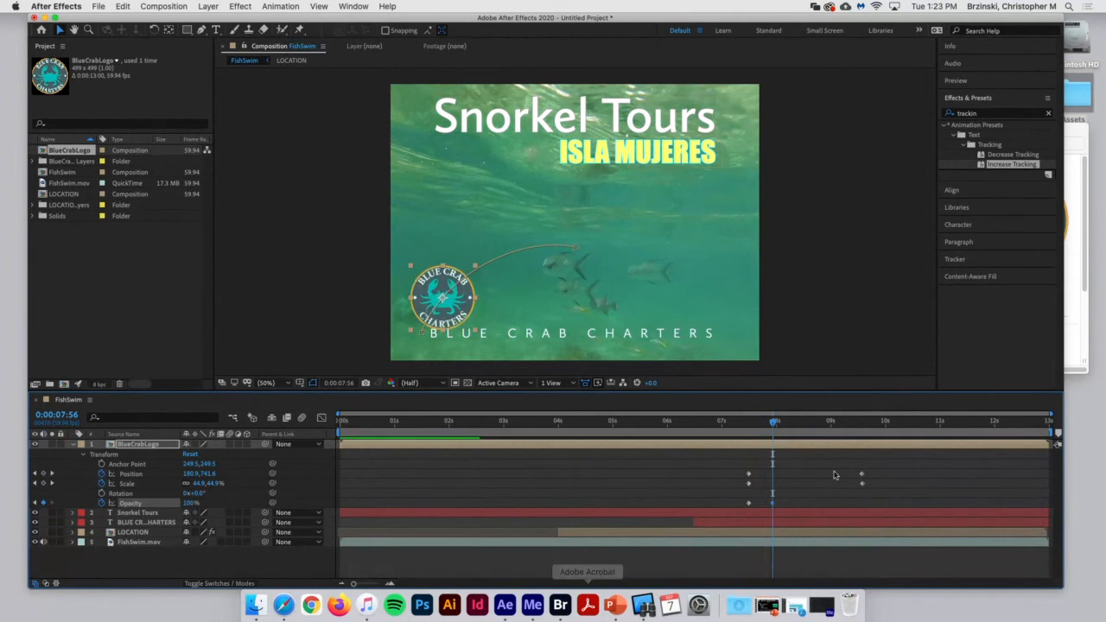
- Apply Easy Ease In to the BlueCrabLogo layer's first Scale keyframe at 0:00:07:29
drag(773, 423, 874, 436)
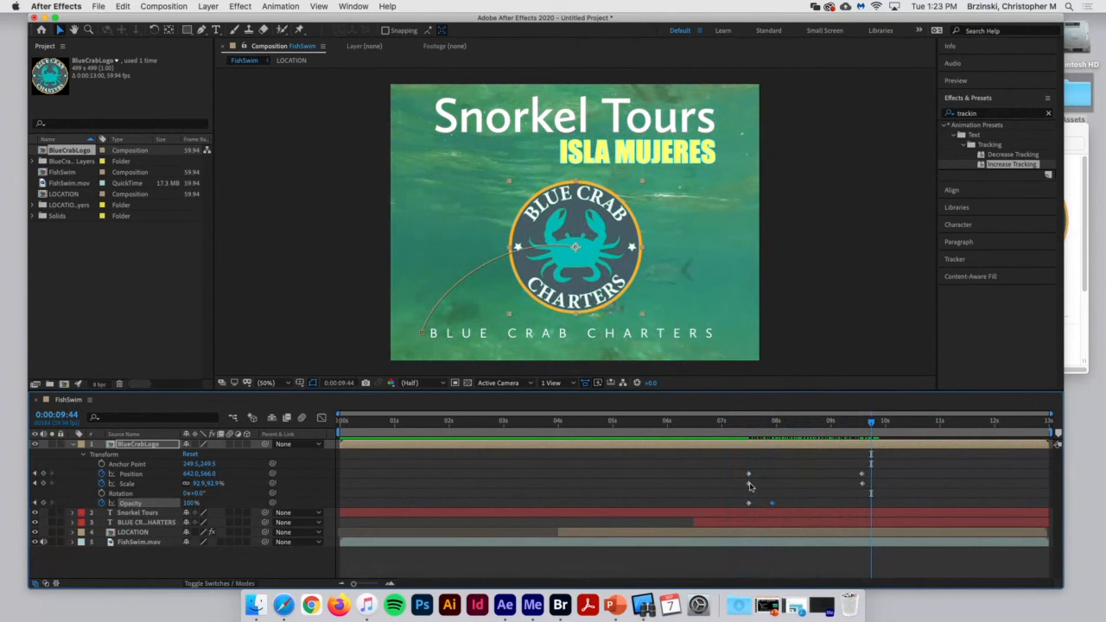
mouse_move(749, 486)
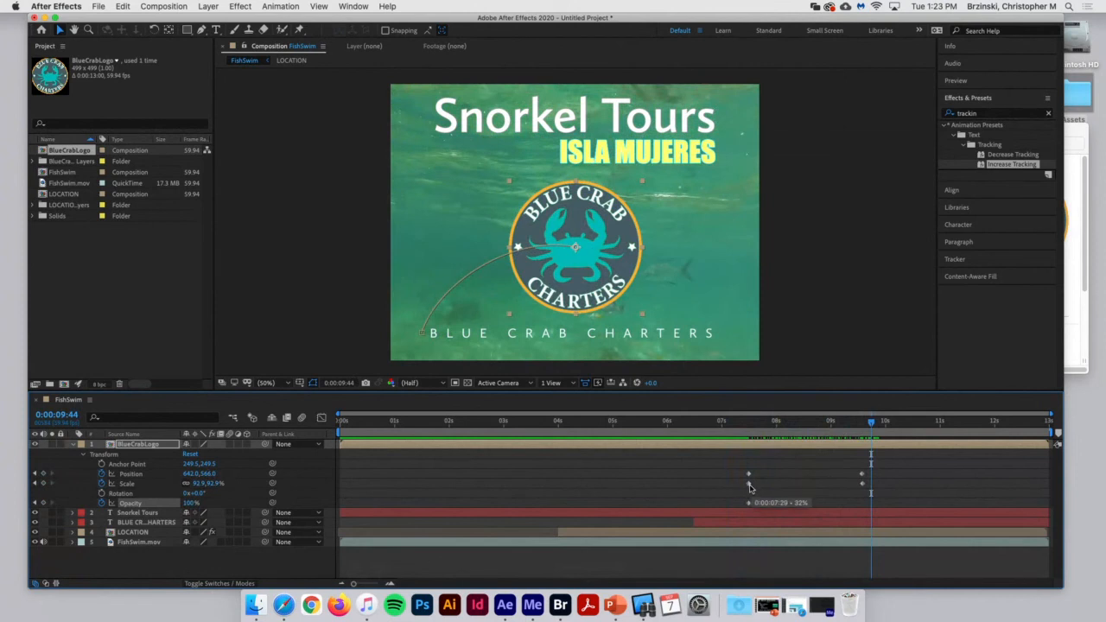
click(749, 486)
right_click(749, 486)
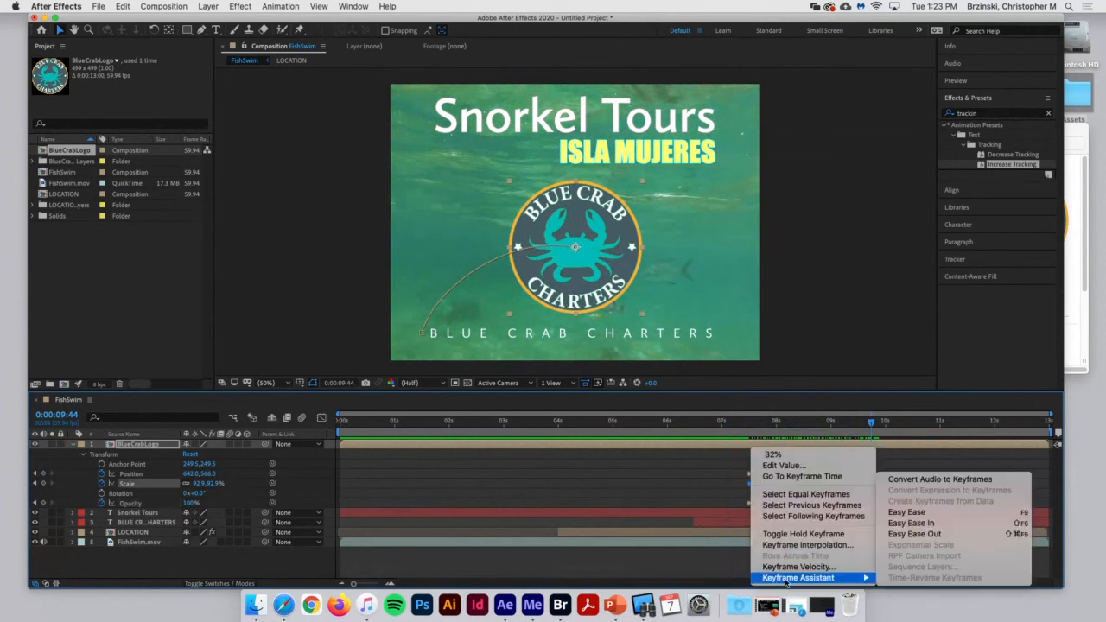
mouse_move(788, 577)
click(935, 524)
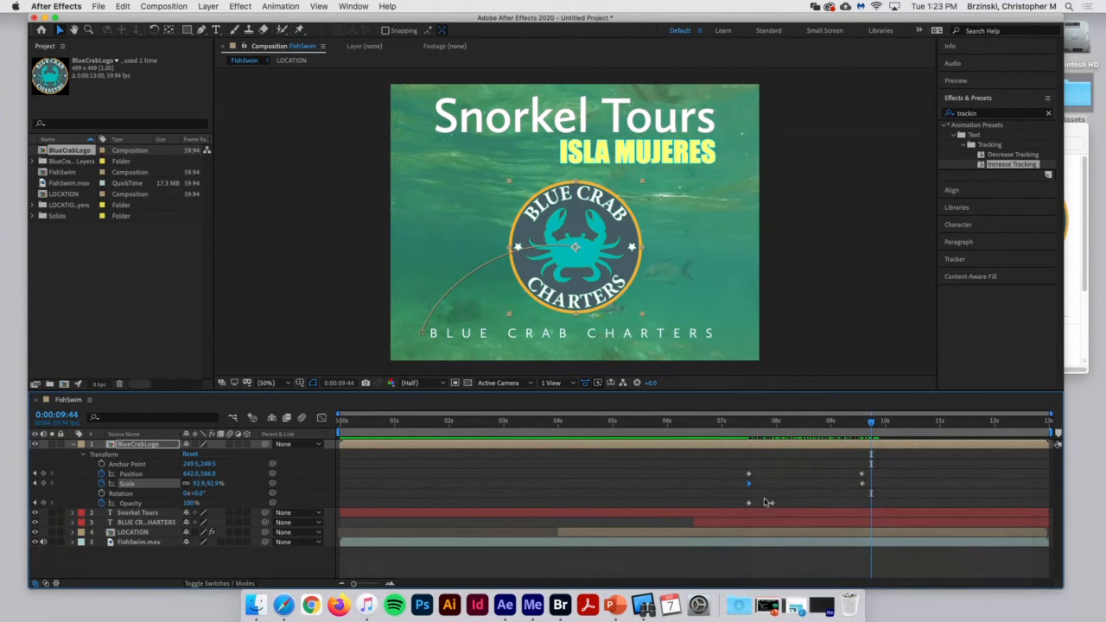
- Apply Easy Ease Out to the BlueCrabLogo layer's last Scale keyframe, leaving its scale value as it is
double_click(862, 484)
key(Return)
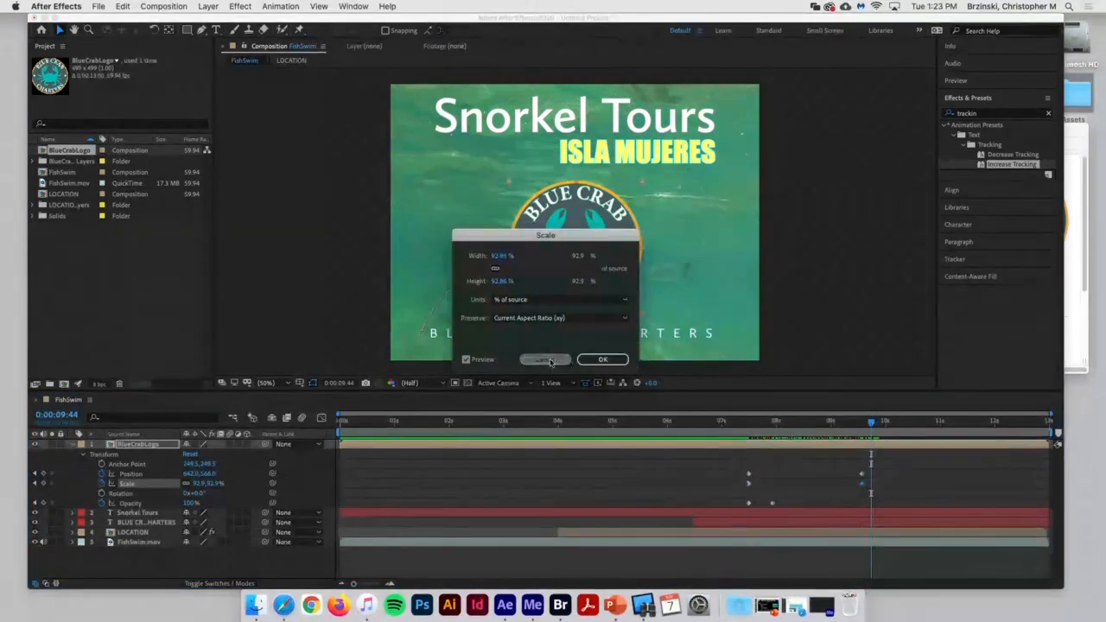
right_click(862, 484)
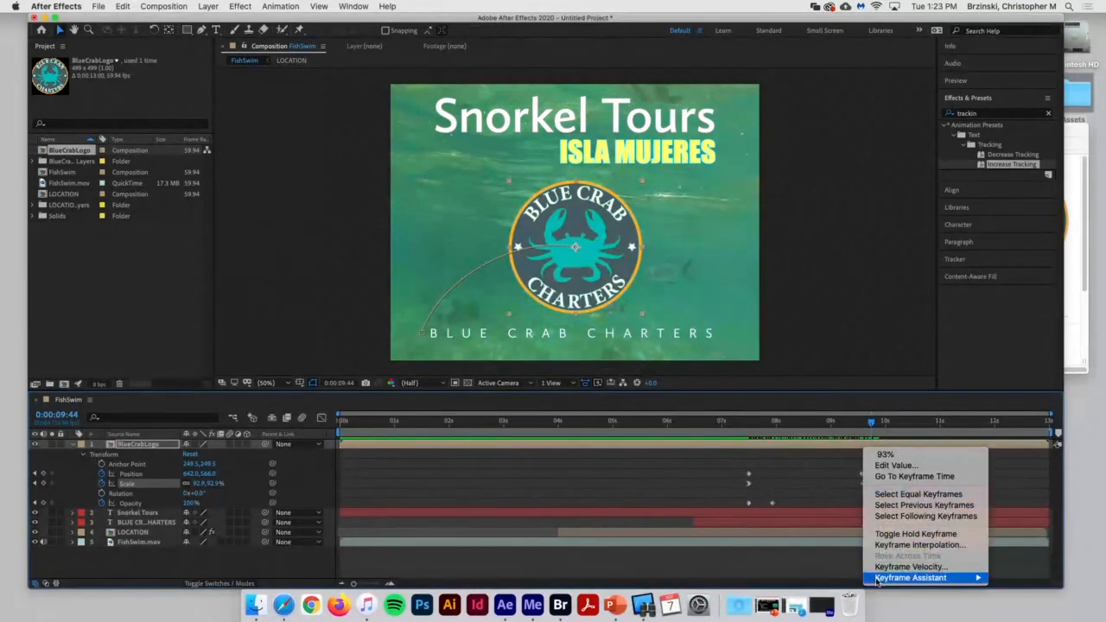
mouse_move(903, 577)
click(810, 533)
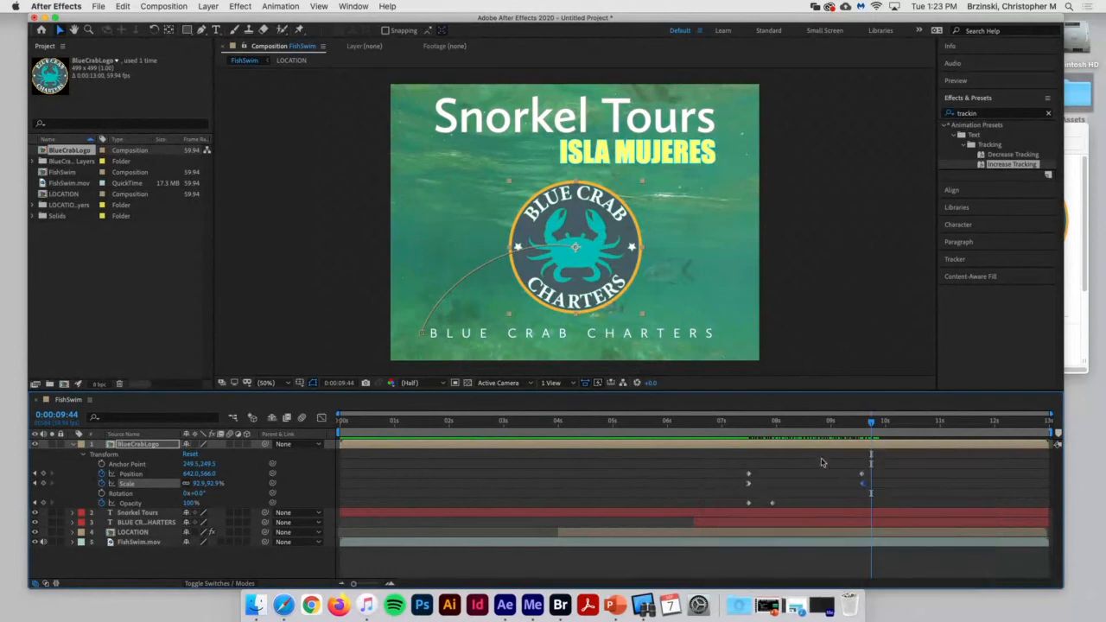
- Preview the FishSwim composition from its beginning
drag(871, 423, 340, 474)
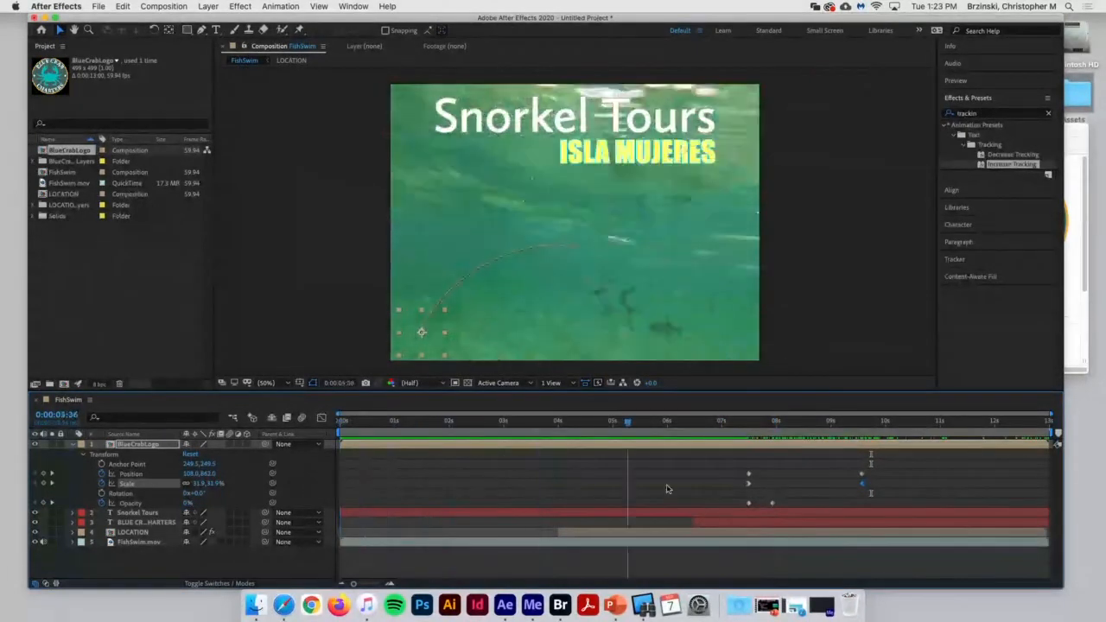
key(space)
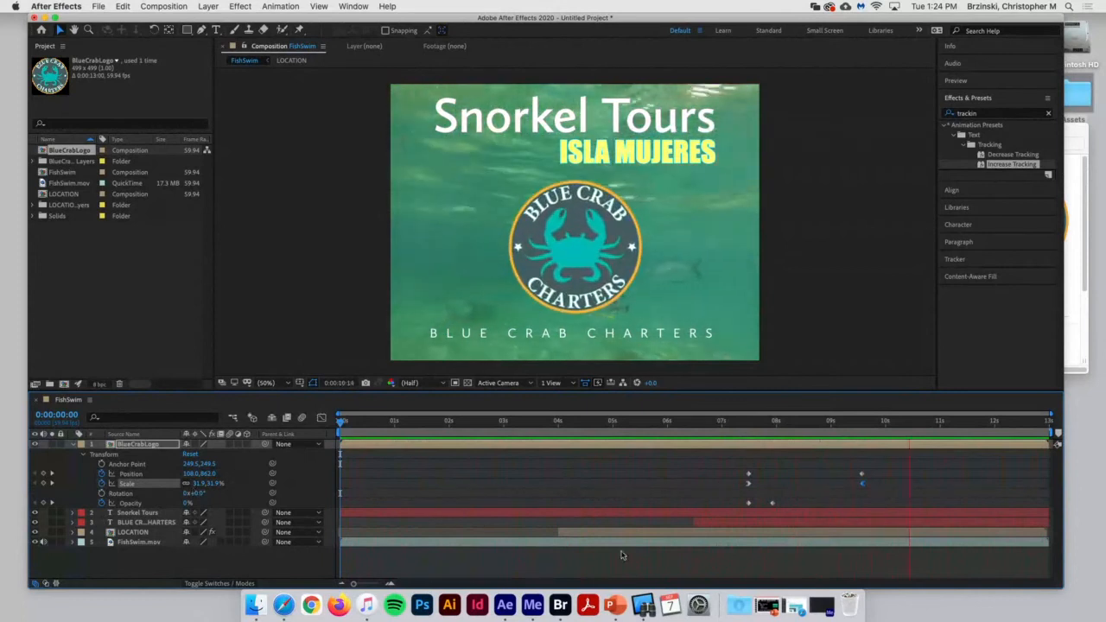
- Animate the BlueCrabLogo layer's Rotation with keyframes of 84° at 0:00:07:29 and 0° at 0:00:09:33
click(747, 435)
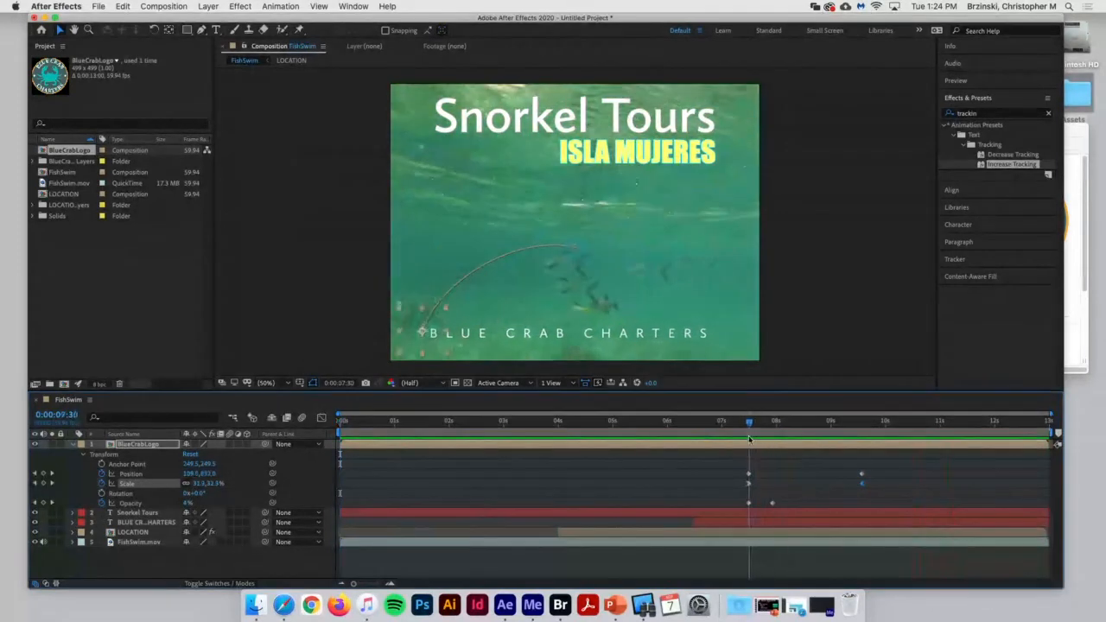
click(136, 494)
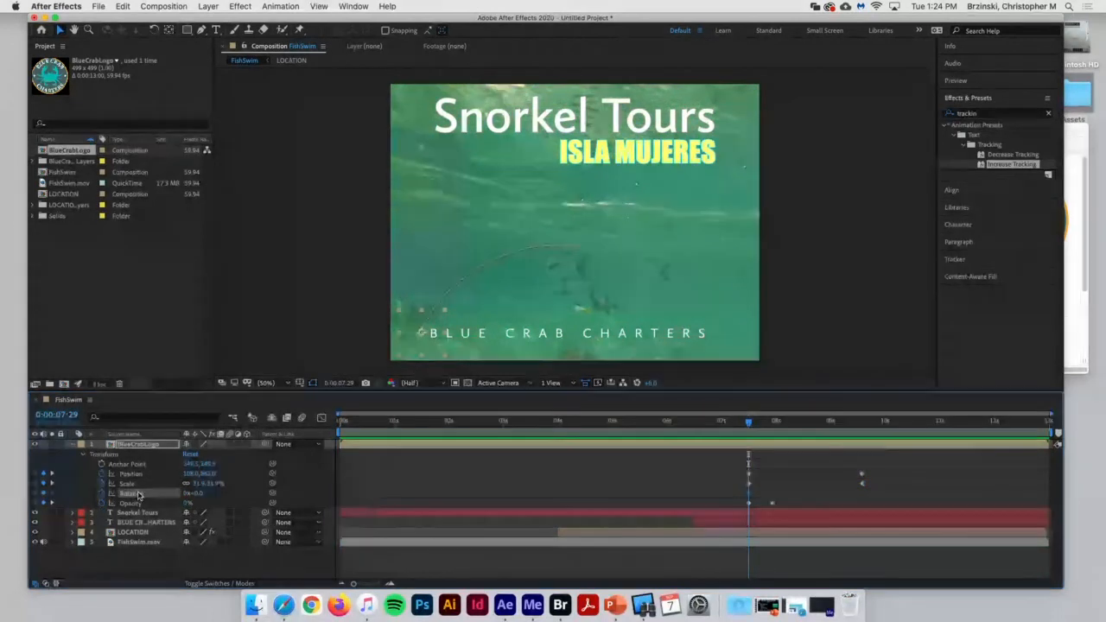
drag(194, 494, 244, 498)
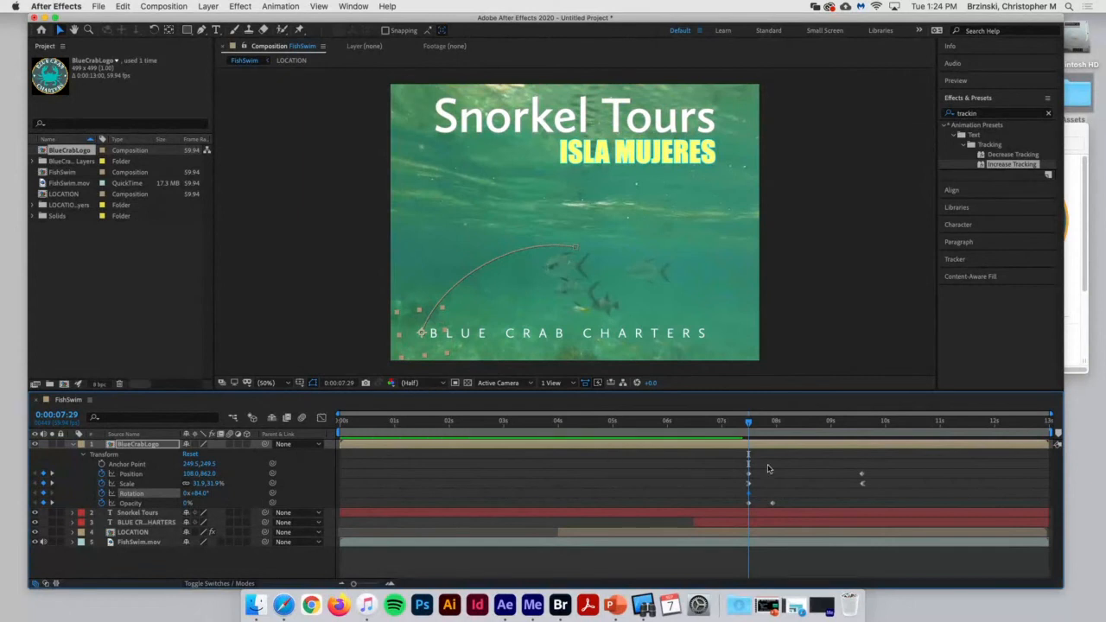
click(760, 424)
drag(760, 424, 861, 445)
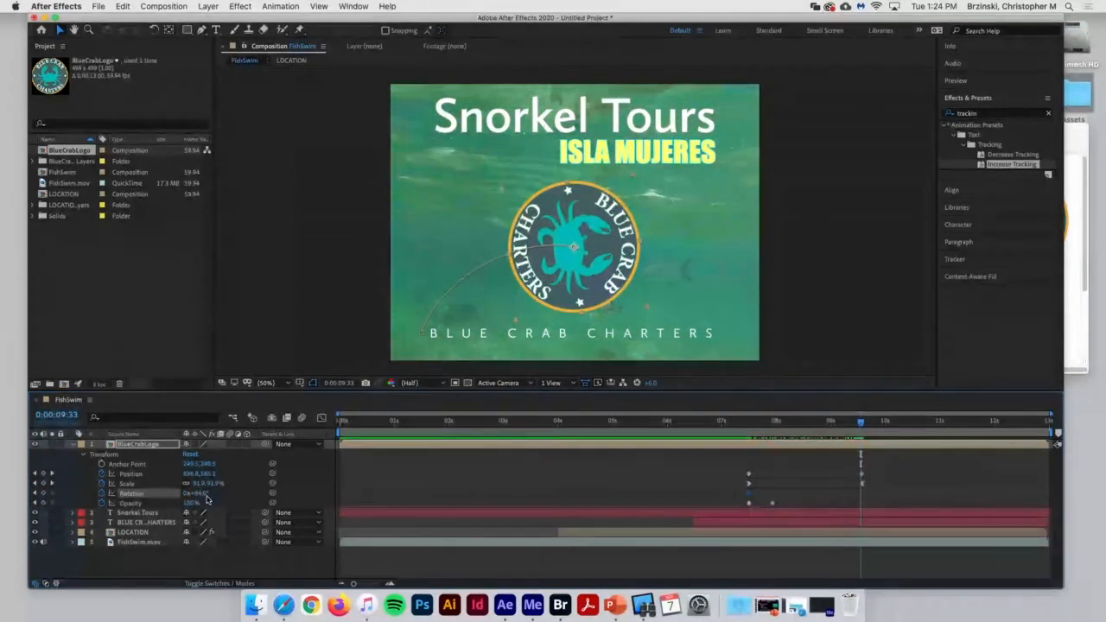
drag(197, 493, 159, 498)
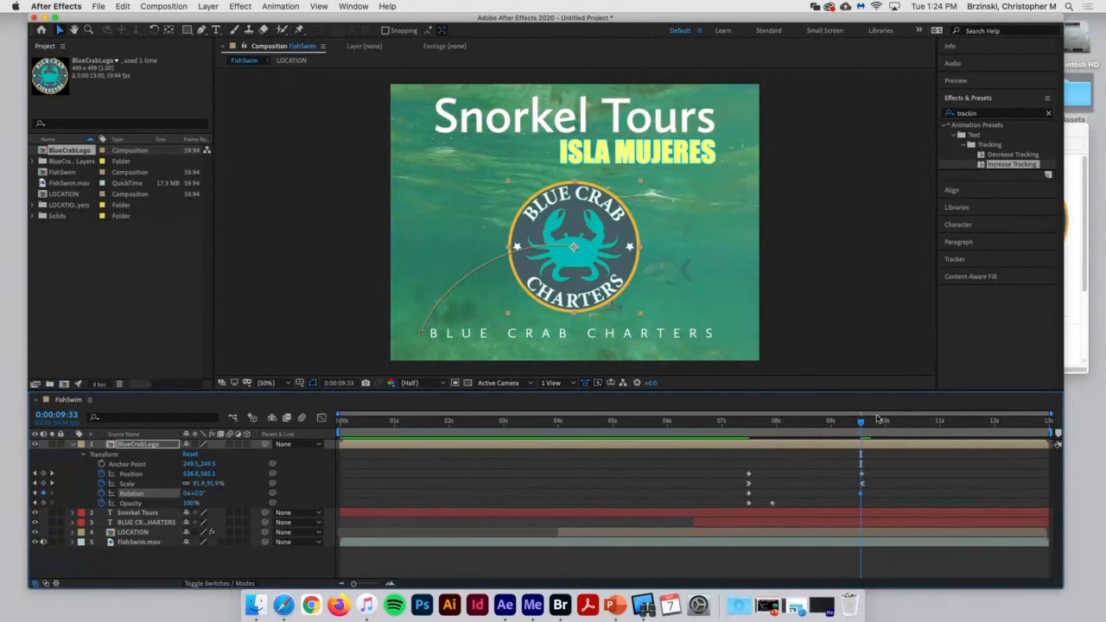
- Preview the logo's rotating entrance from about 0:00:07:29
drag(862, 422, 750, 423)
key(space)
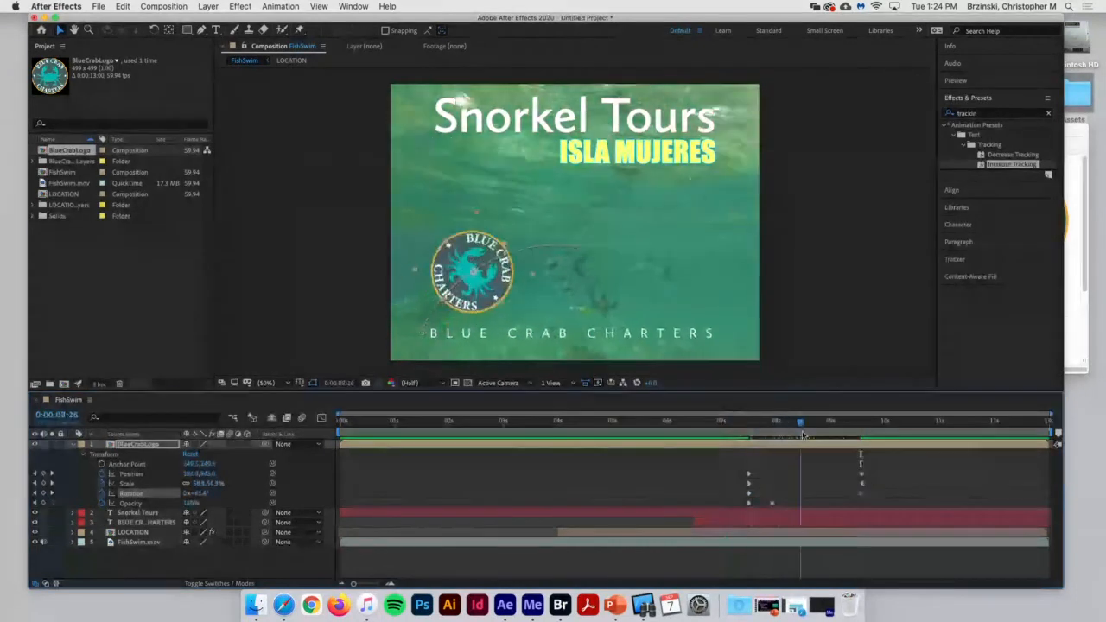
key(space)
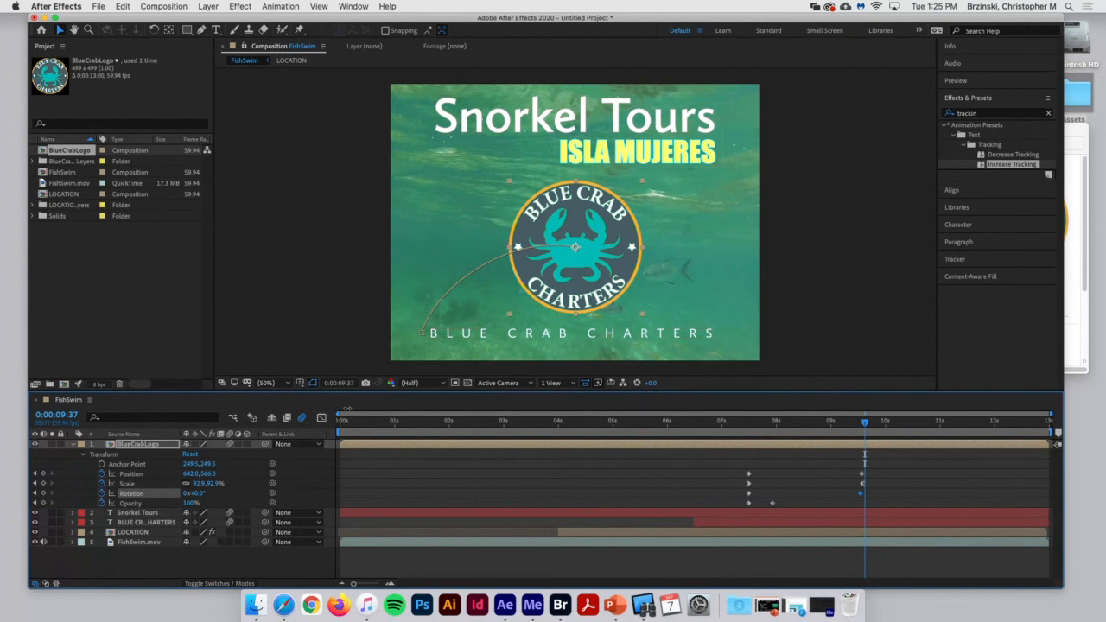
- Preview the whole composition with motion blur enabled and stop playback at 0:00:10:39
drag(865, 423, 611, 466)
key(space)
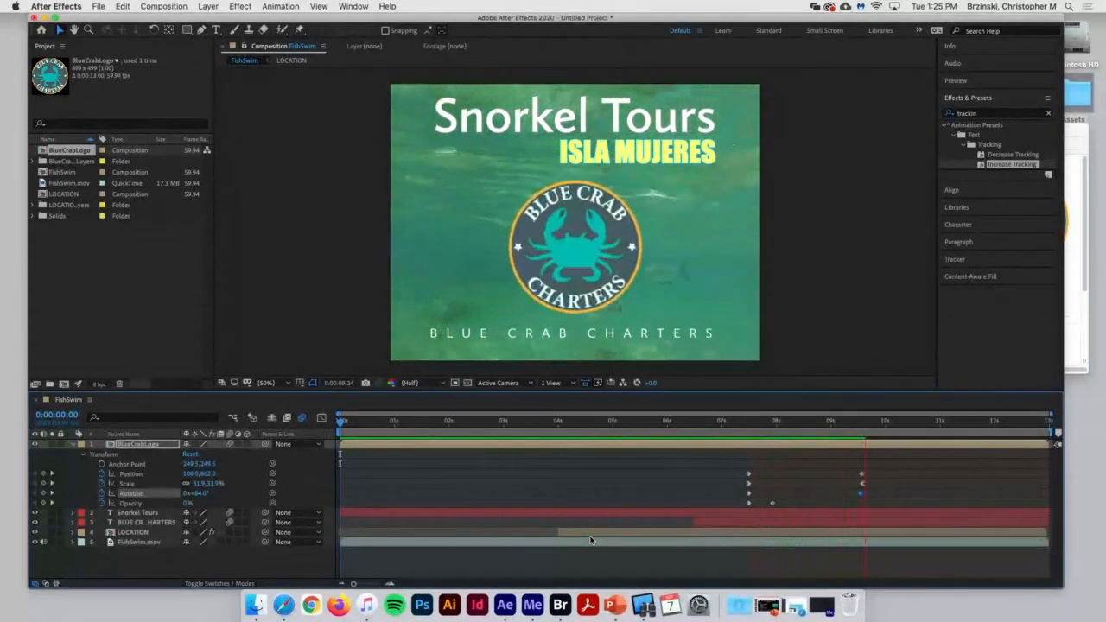
key(space)
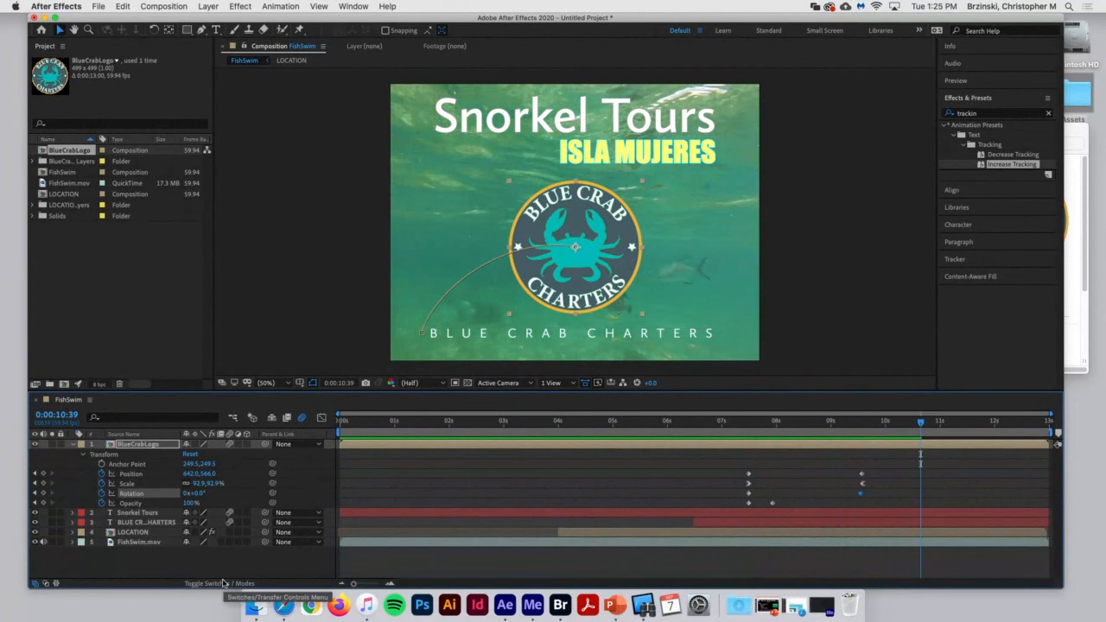
- Add the FishSwim composition to the Adobe Media Encoder queue and switch to Media Encoder
click(96, 6)
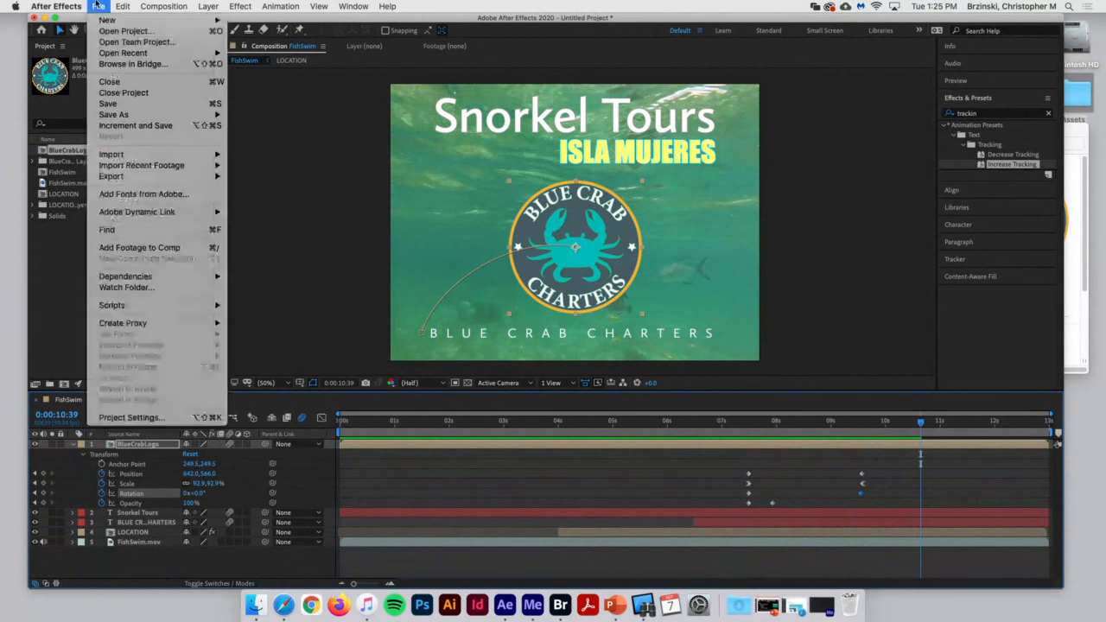
click(98, 6)
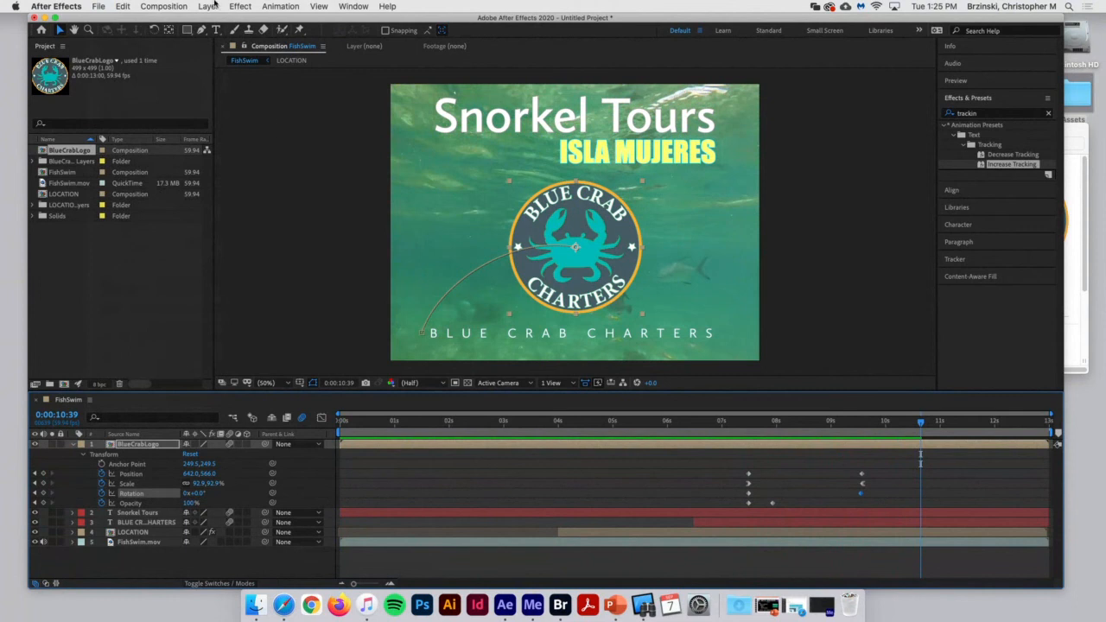
click(161, 6)
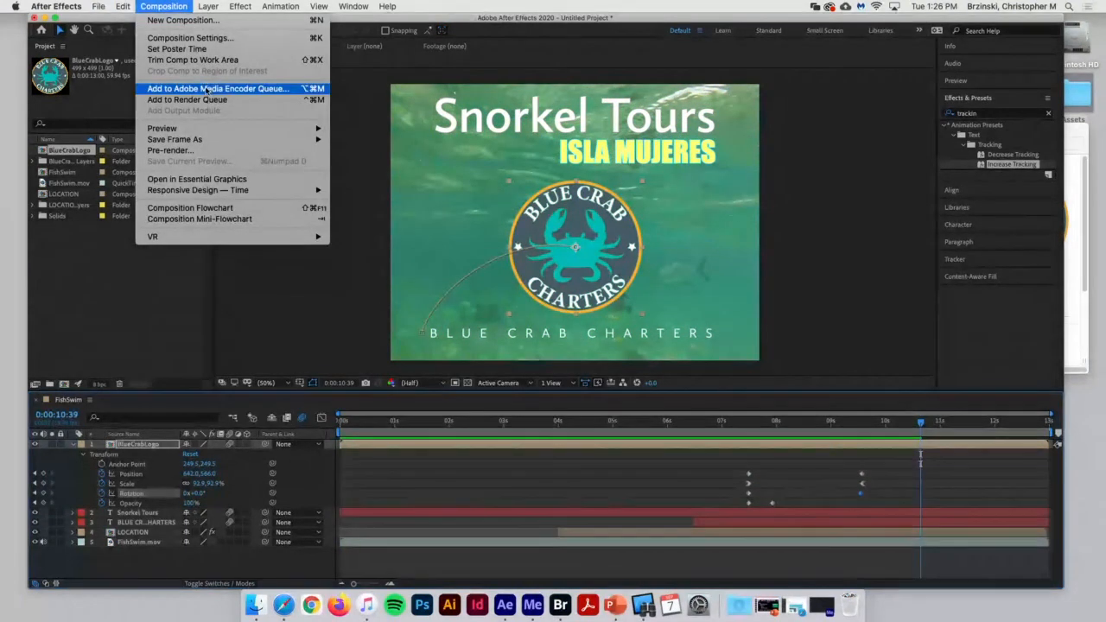
click(645, 287)
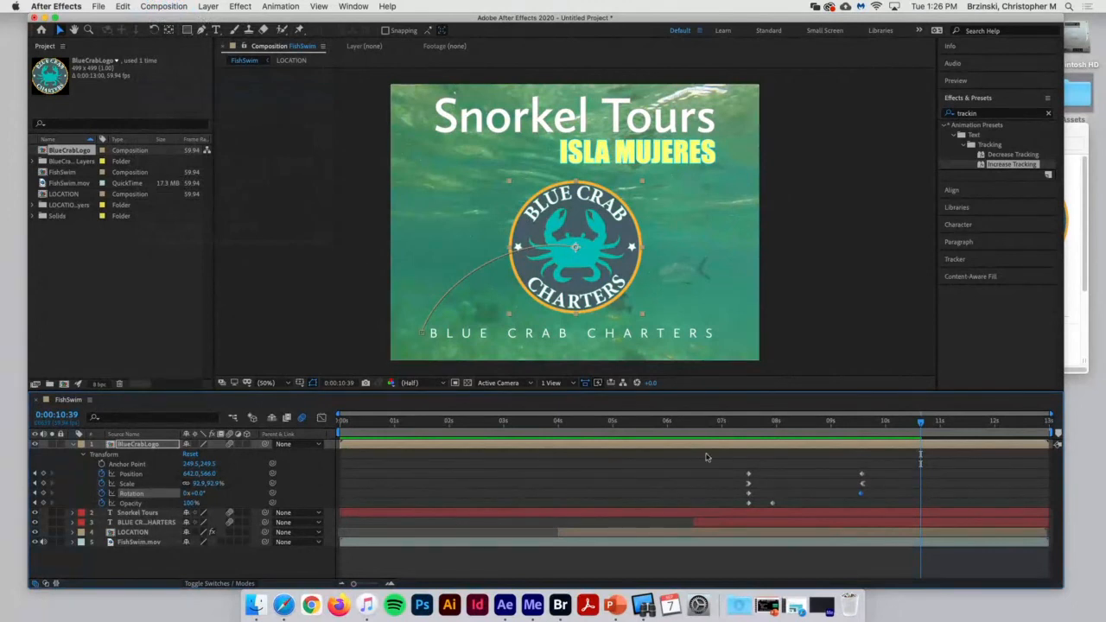
click(534, 604)
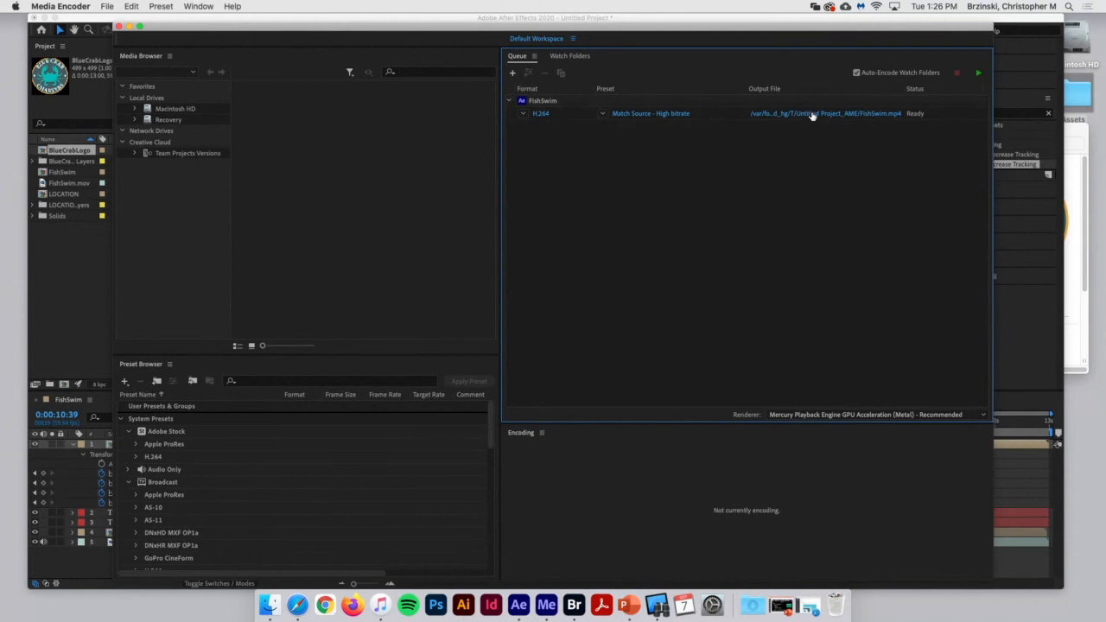
- Start encoding the FishSwim item and stop the queue without finishing the current file
click(980, 71)
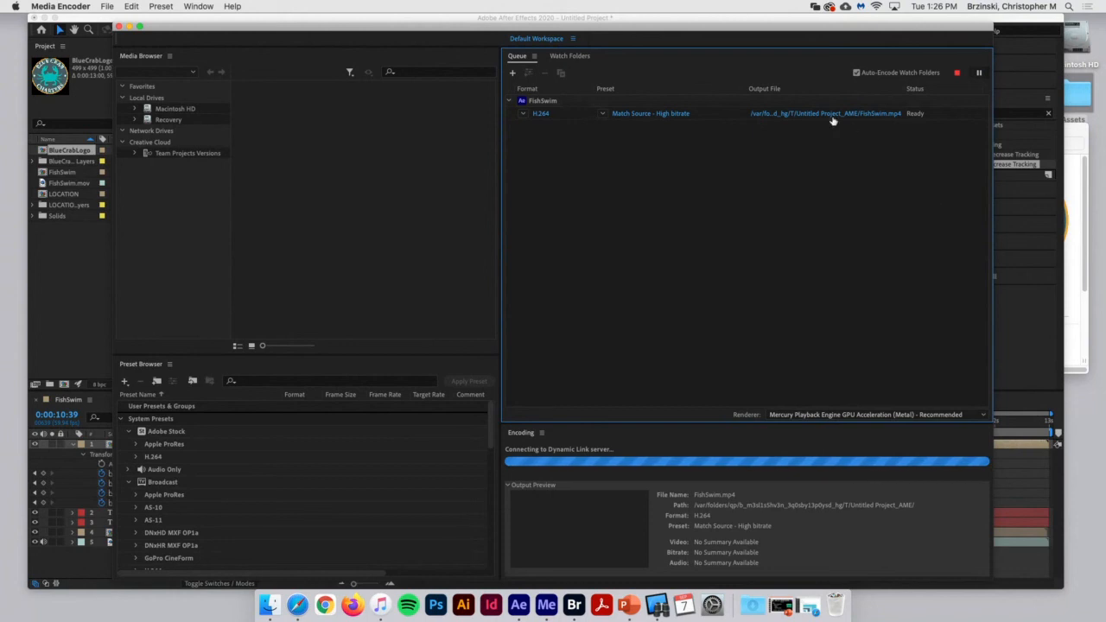
click(957, 74)
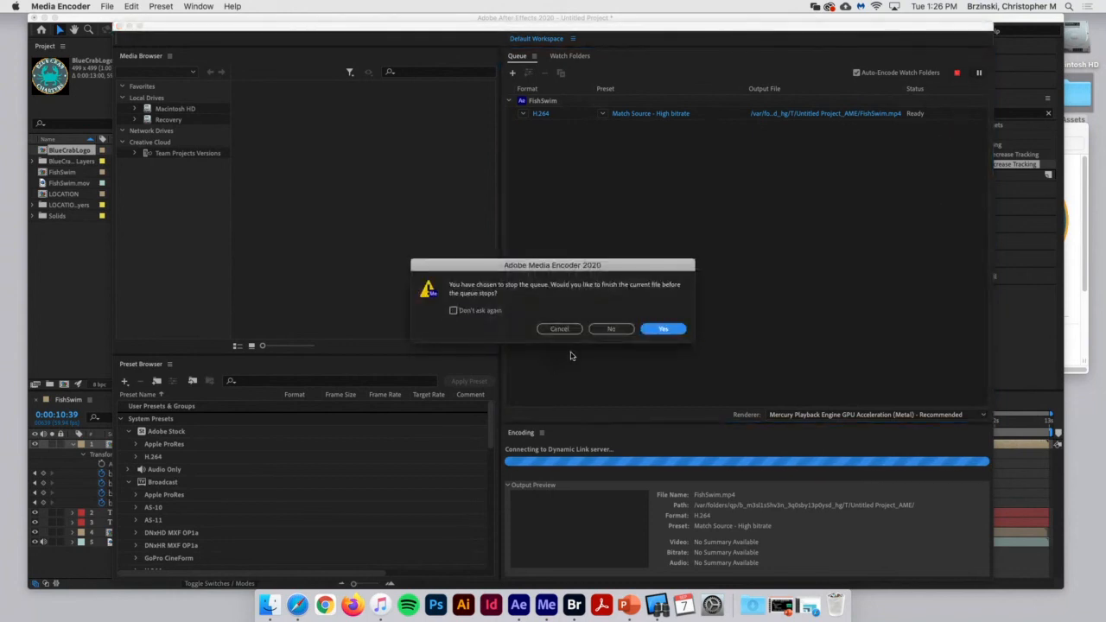
click(616, 330)
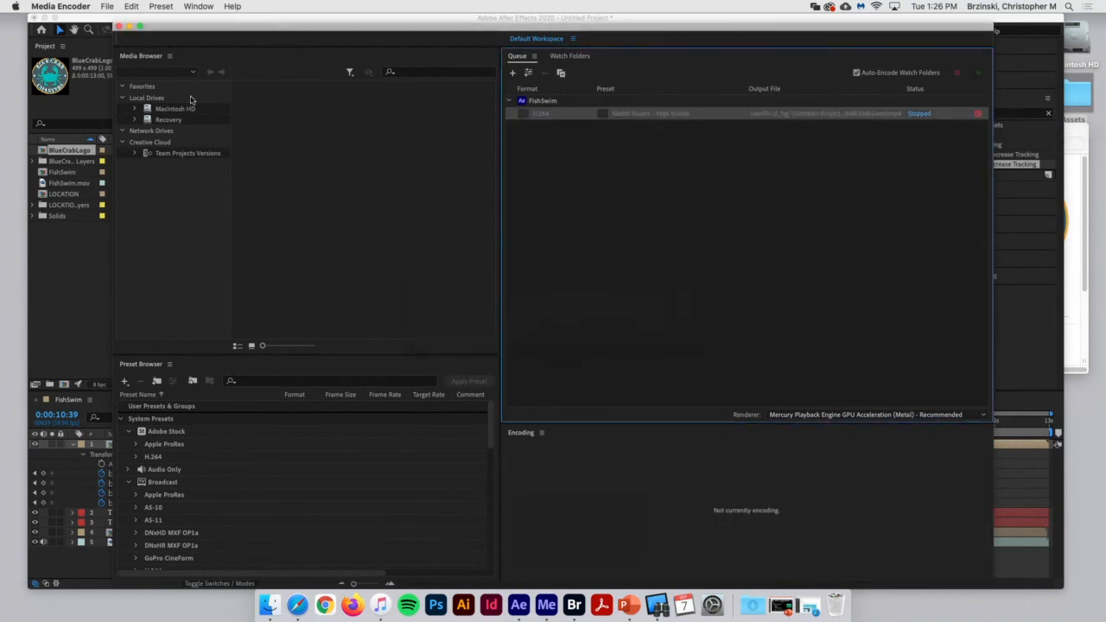
- Switch back to After Effects and save the project to the Desktop as Untitled Project.aep
click(75, 291)
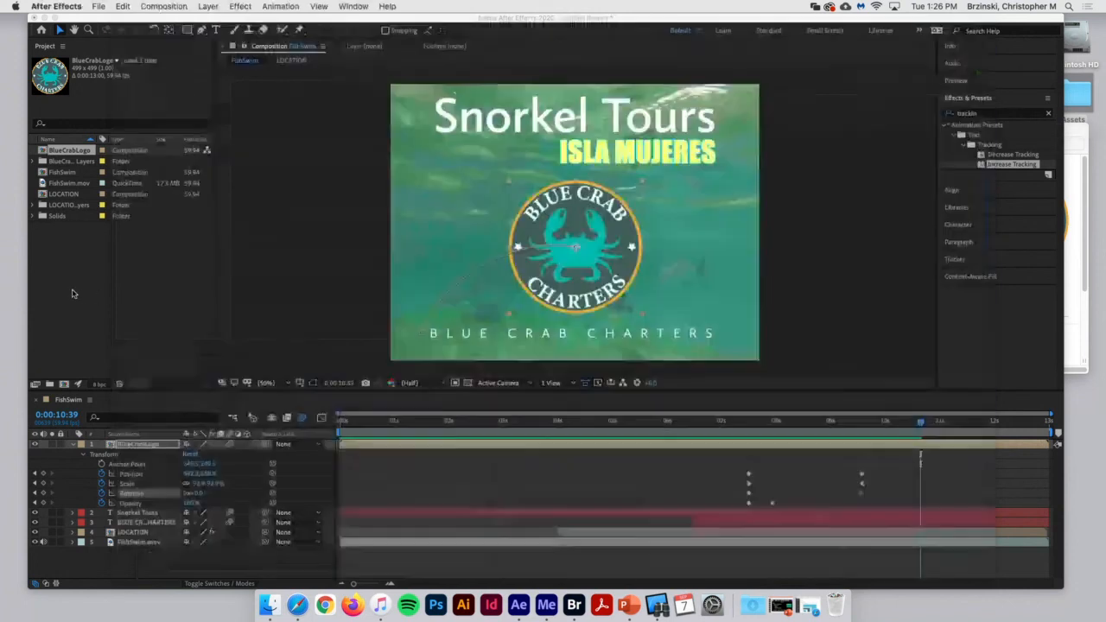
click(99, 6)
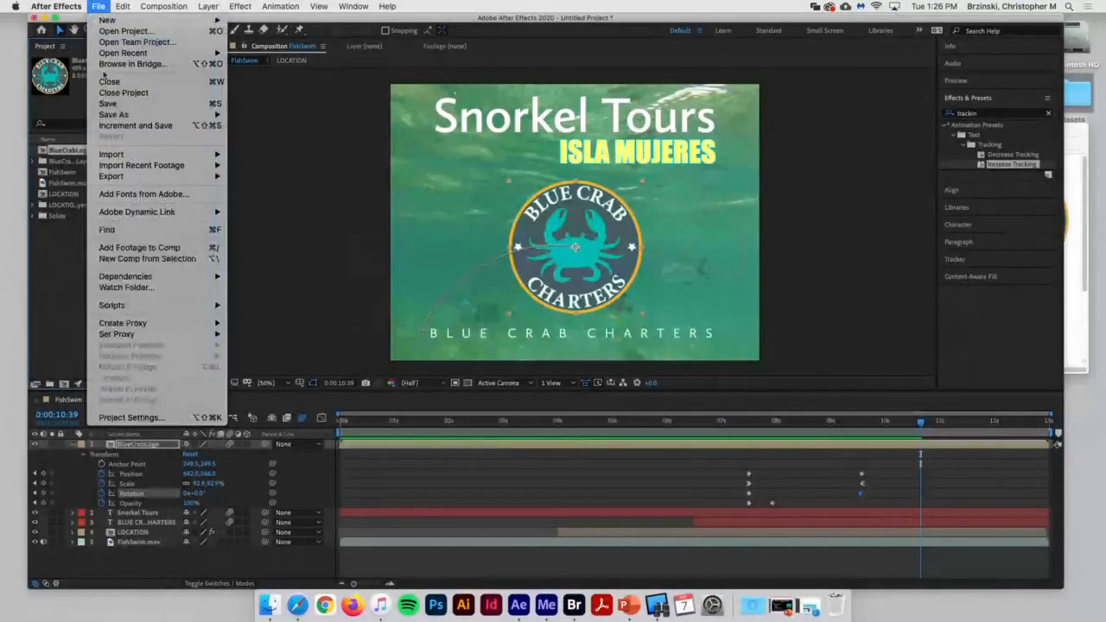
click(144, 103)
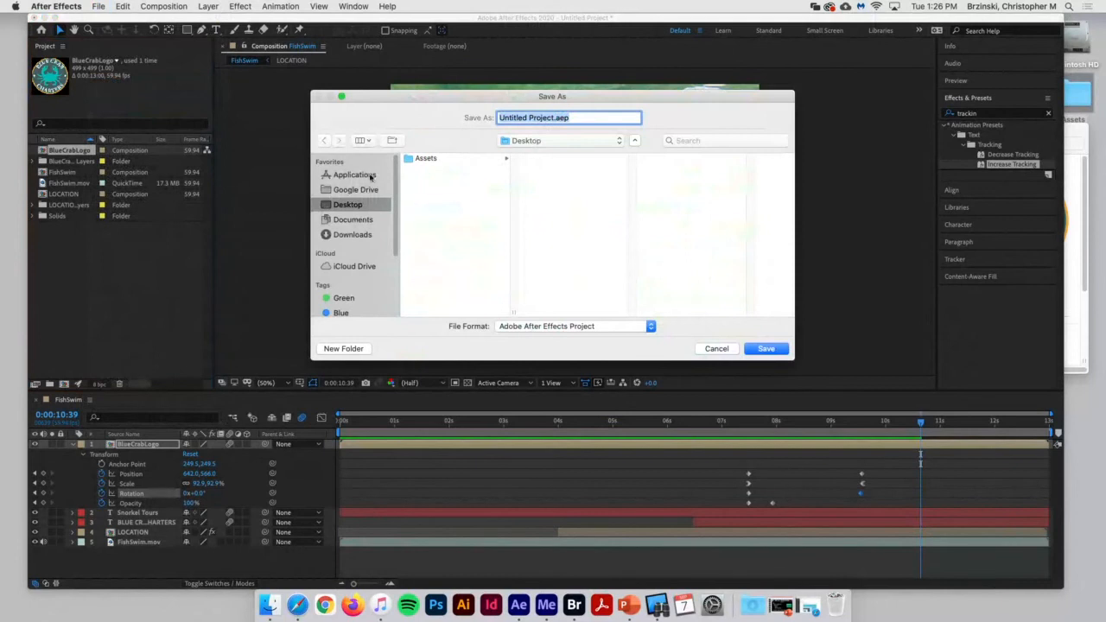
click(771, 349)
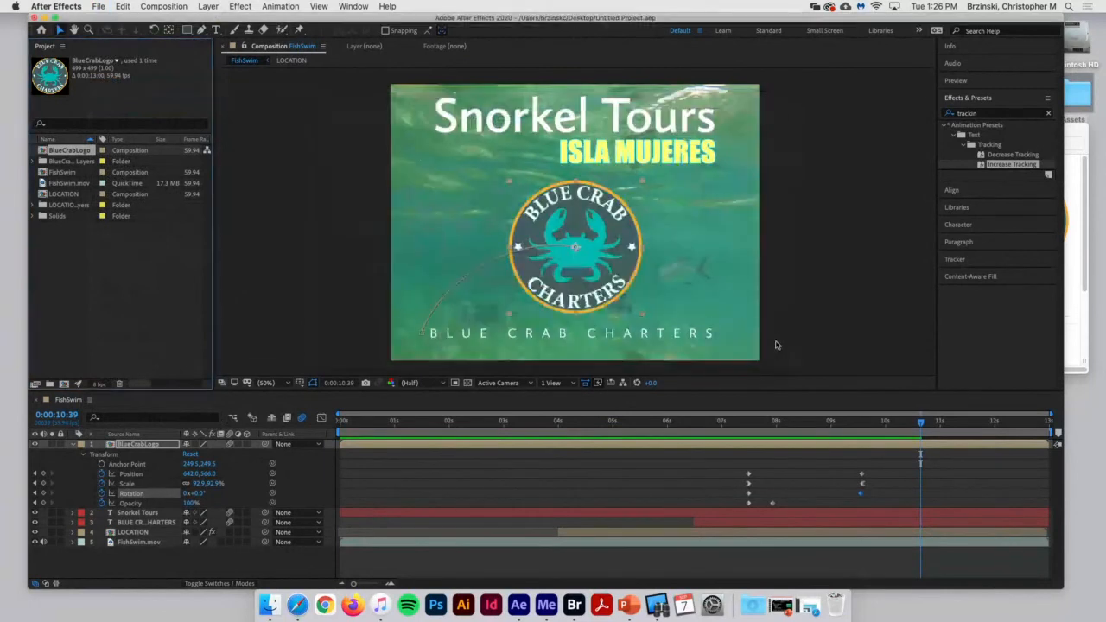
- Add the BlueCrabLogo composition to the Adobe Media Encoder queue and switch to Media Encoder
click(186, 6)
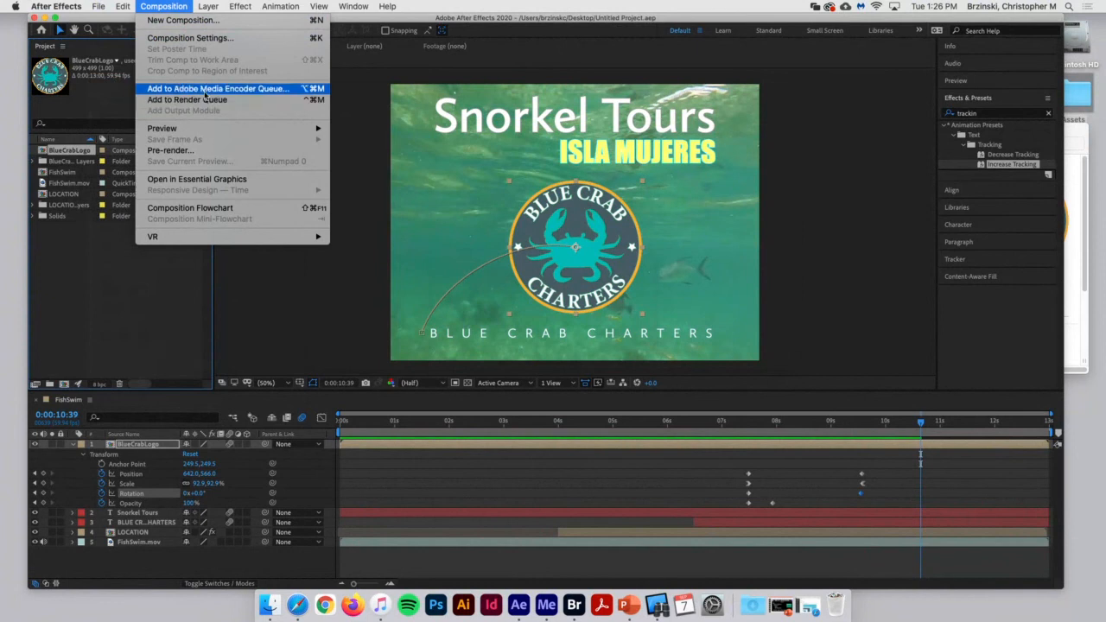
click(204, 88)
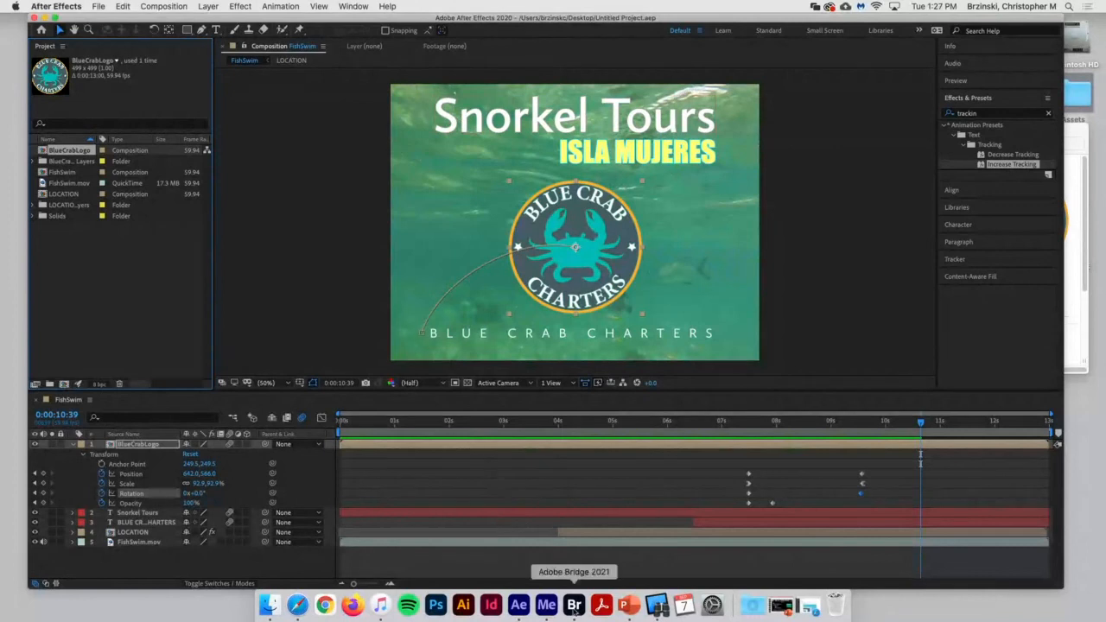
click(547, 605)
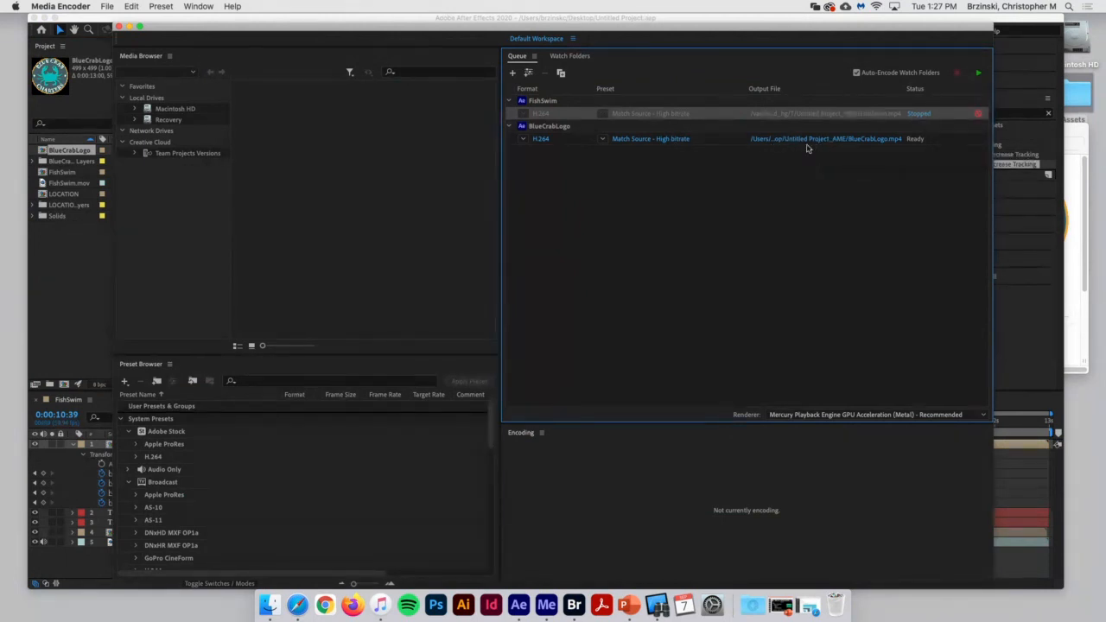
- Set the BlueCrabLogo item's output to BlueCrabLogo.mp4 on the Desktop and start encoding the queue
click(787, 163)
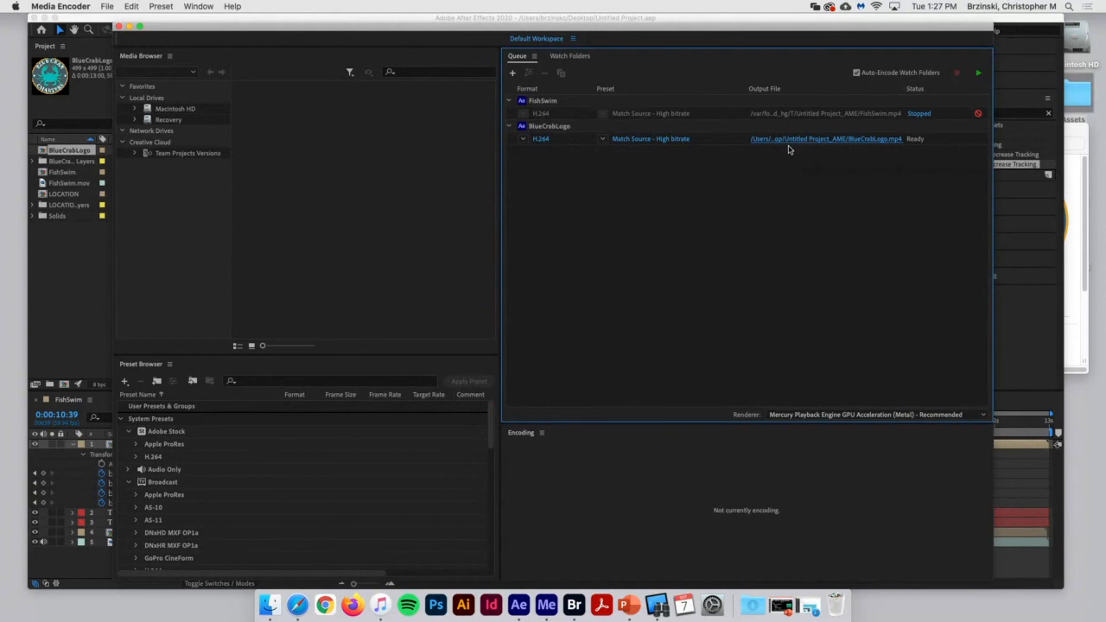
click(788, 143)
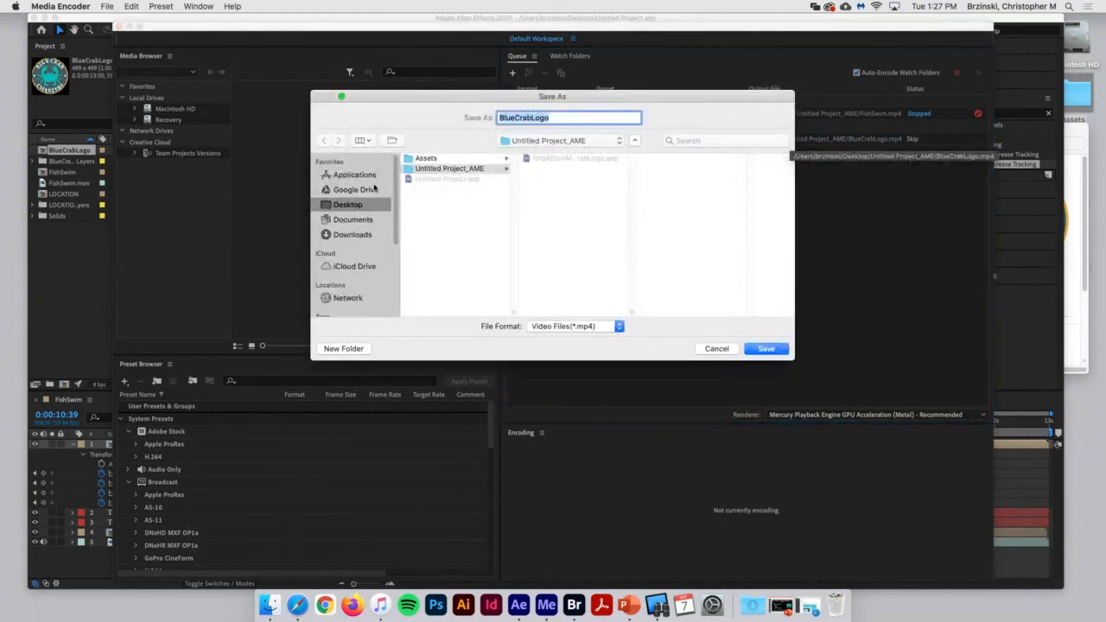
click(354, 206)
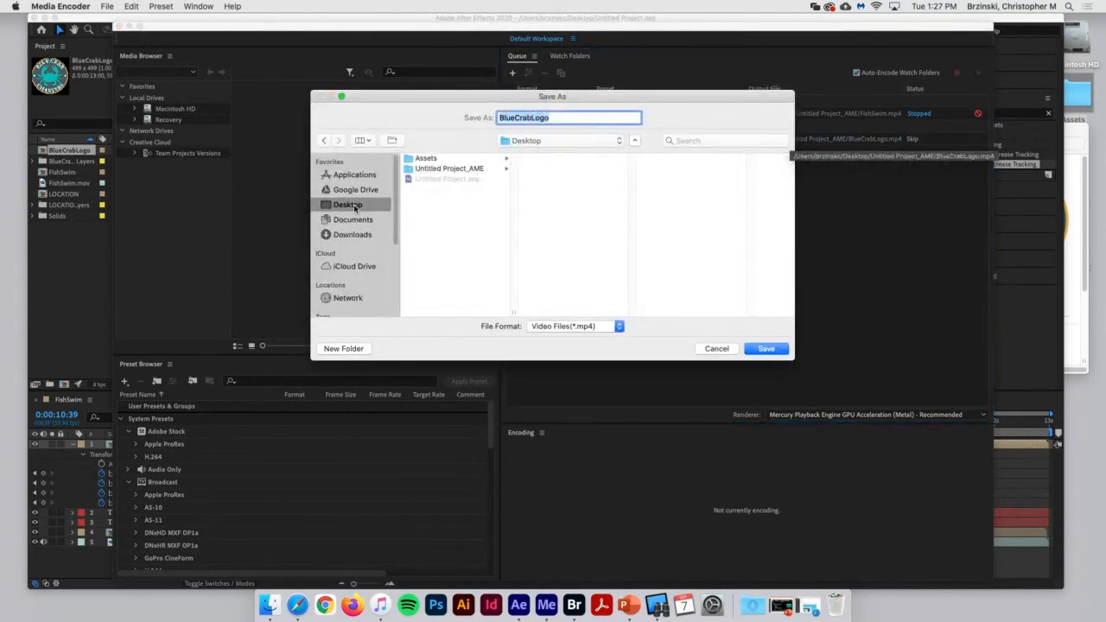
click(764, 349)
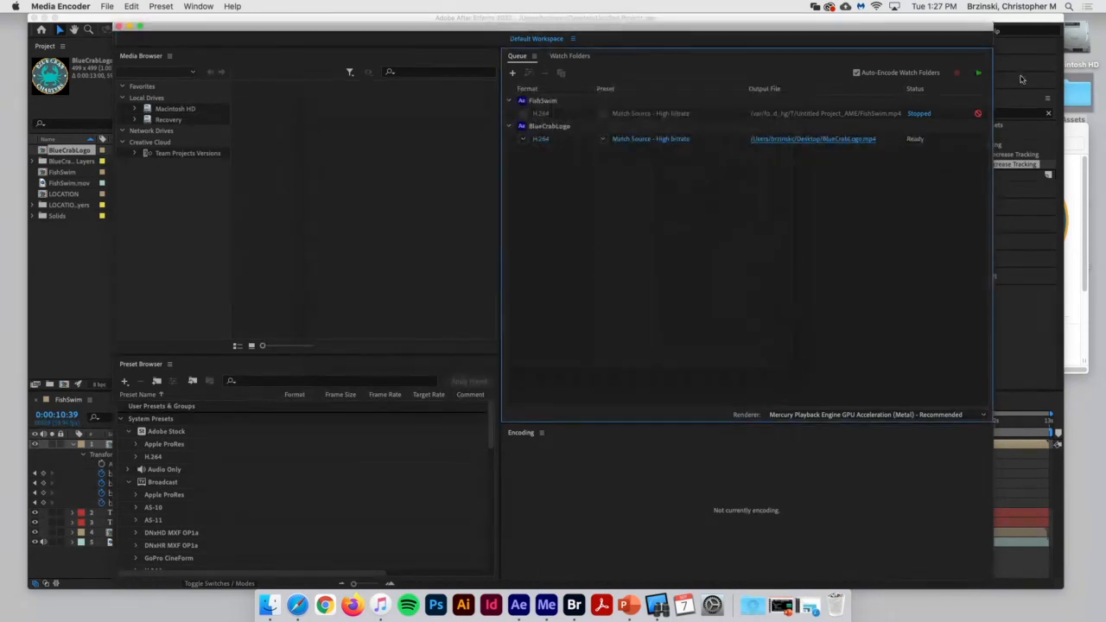
click(976, 76)
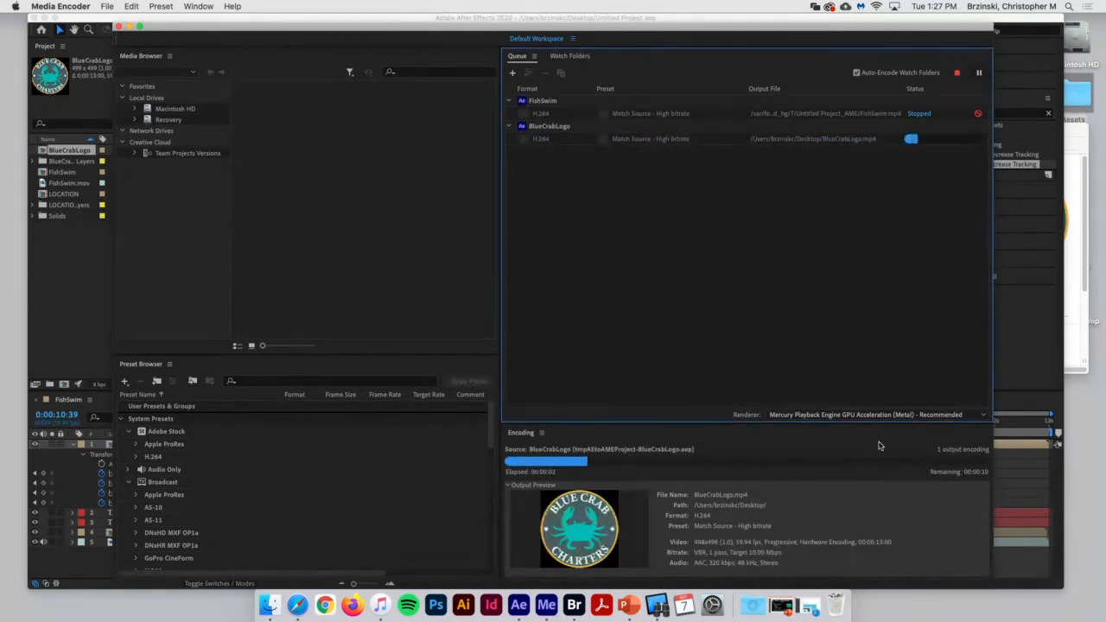
- Minimize the Media Encoder window and collapse the BlueCrabLogo layer's properties in the After Effects timeline
click(129, 28)
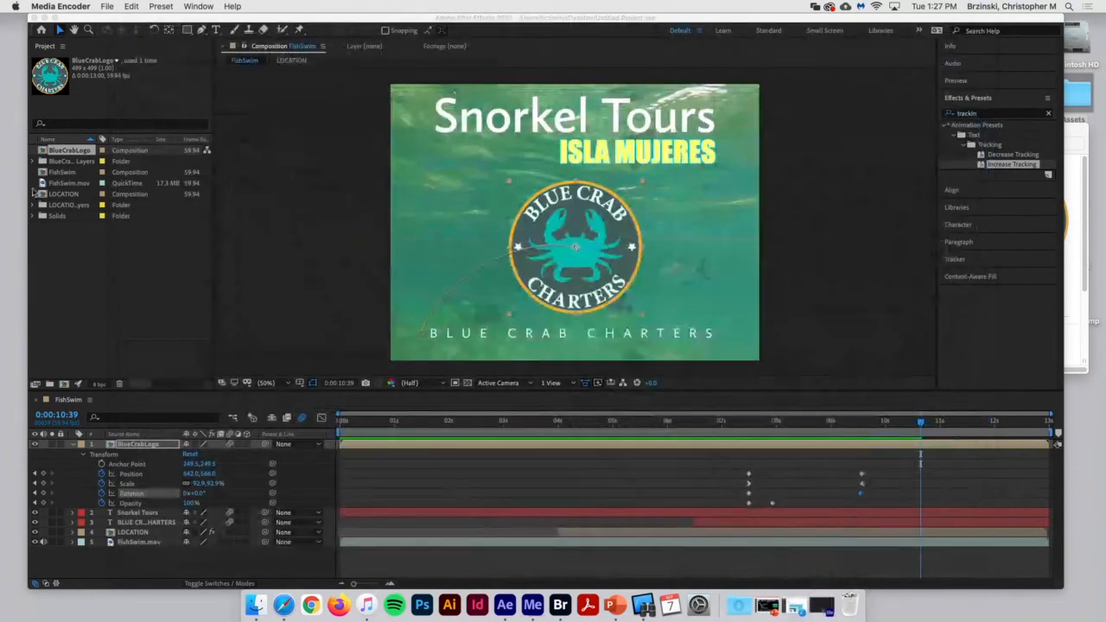
click(76, 446)
click(75, 445)
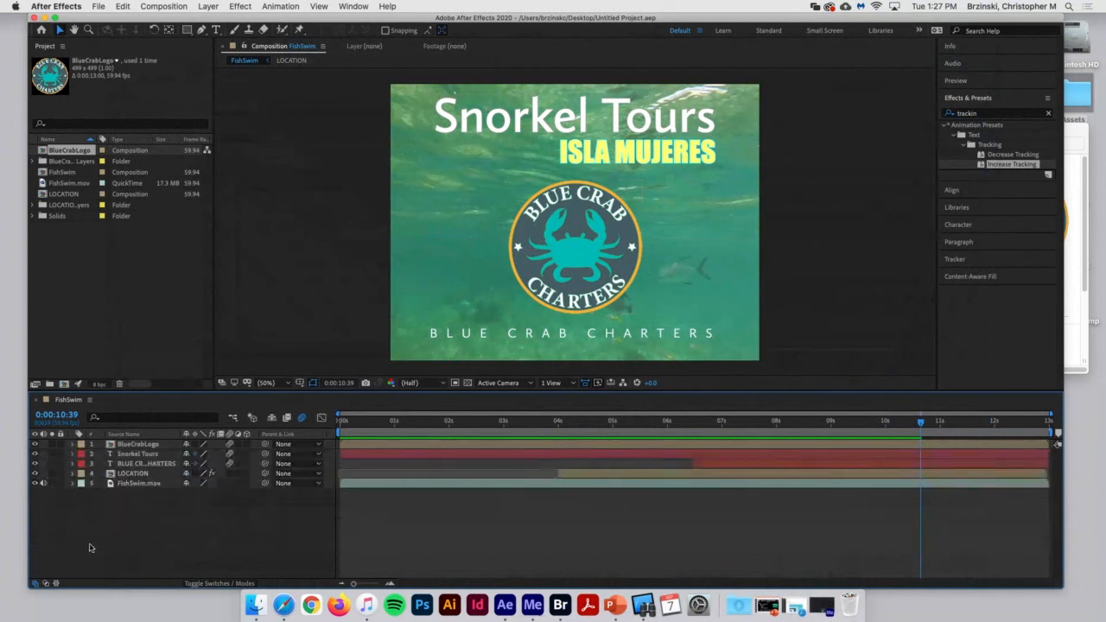
- Minimize the After Effects window and quit Adobe Bridge
click(45, 17)
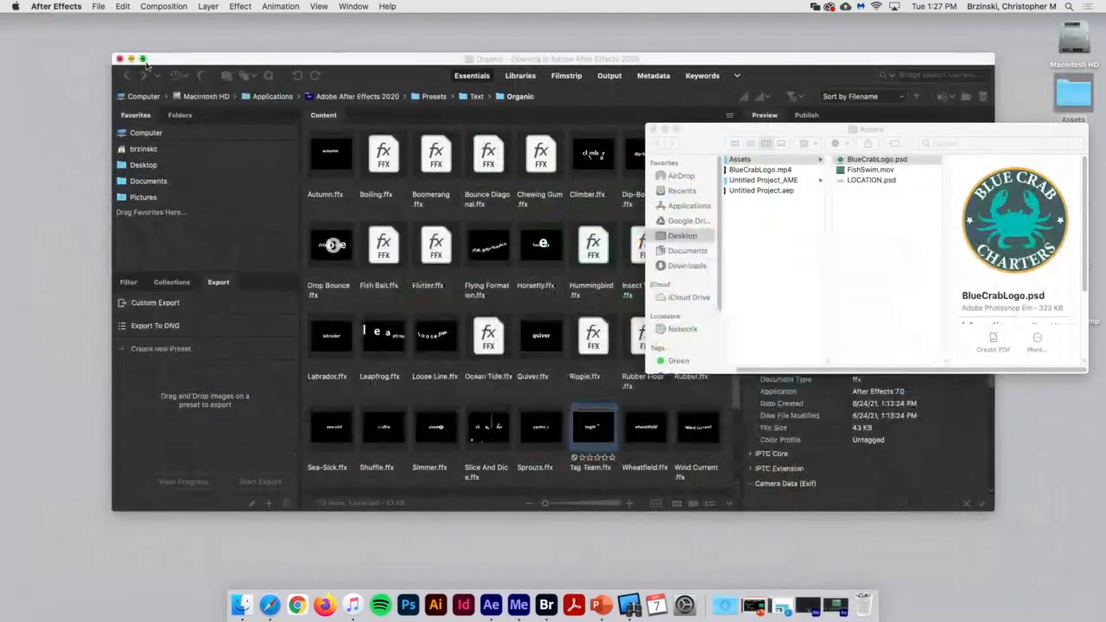
click(69, 6)
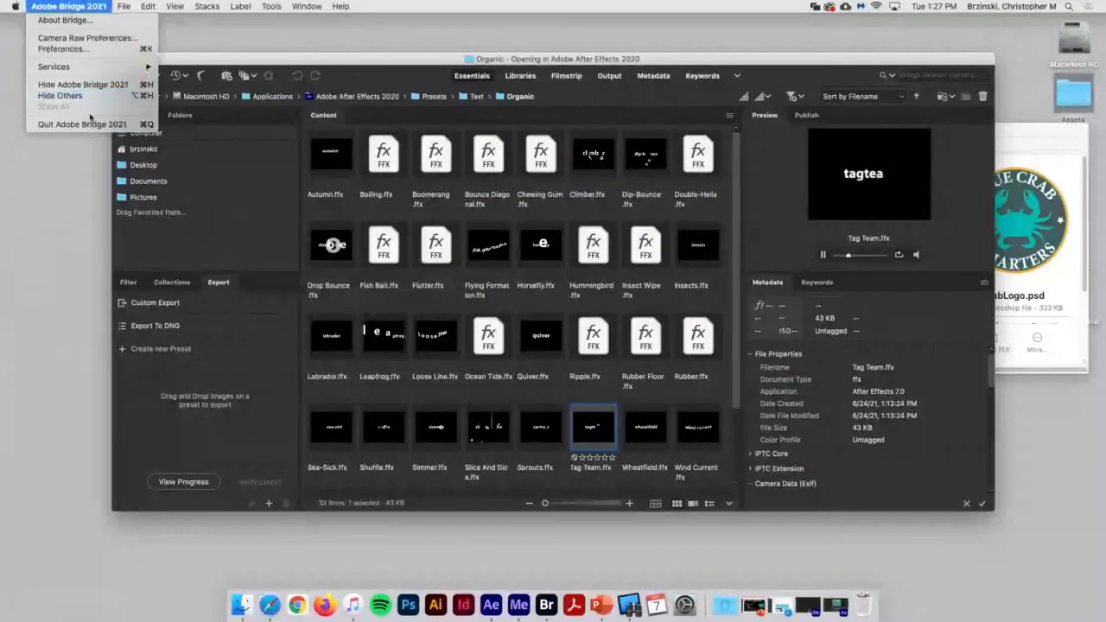
click(95, 126)
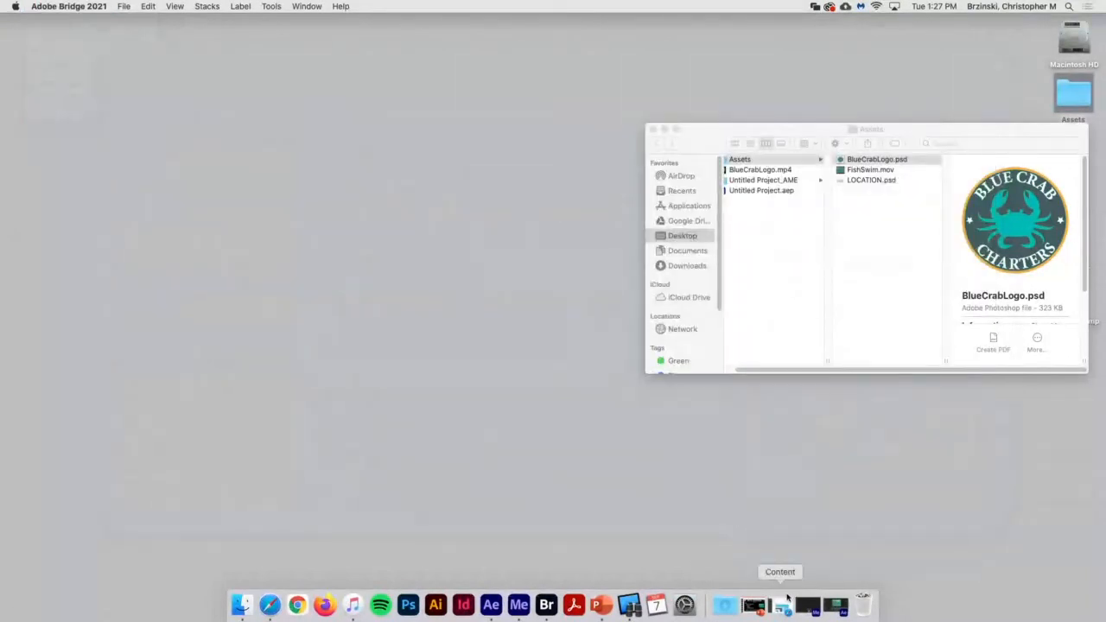
- Restore the minimized Safari window with the Blackboard course and open the Title Card project page to read its requirements
click(781, 606)
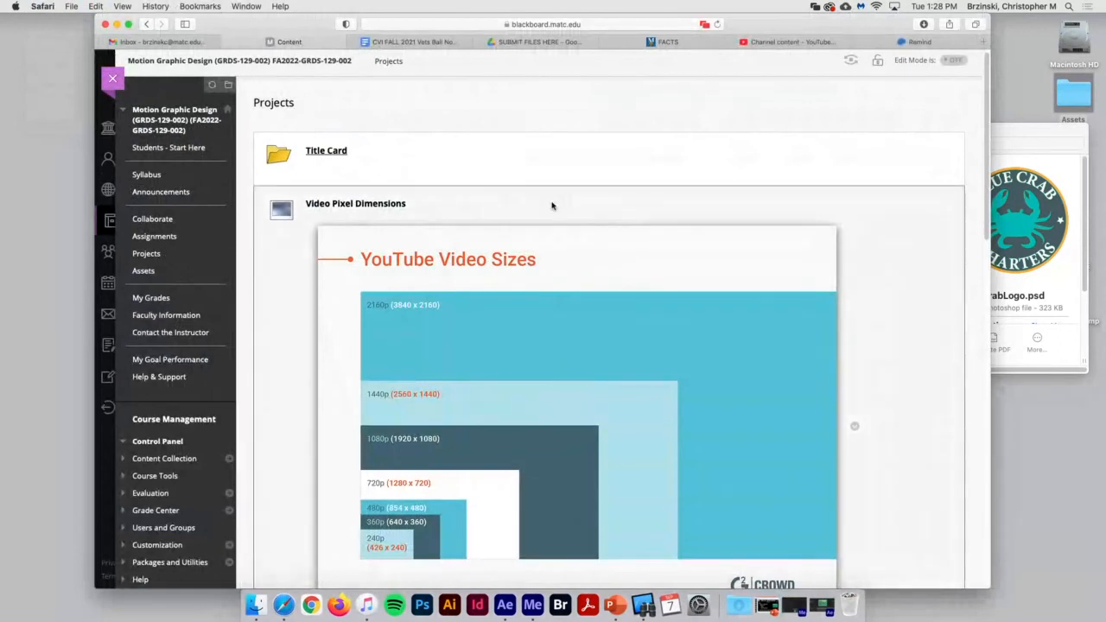
scroll(585, 213, down, 1)
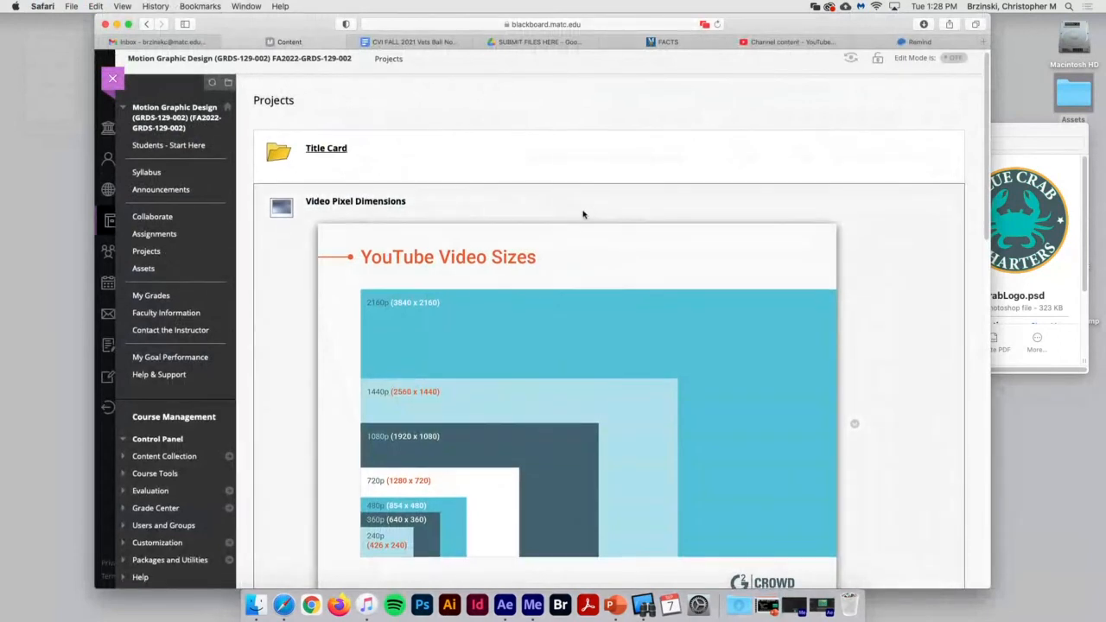
click(724, 164)
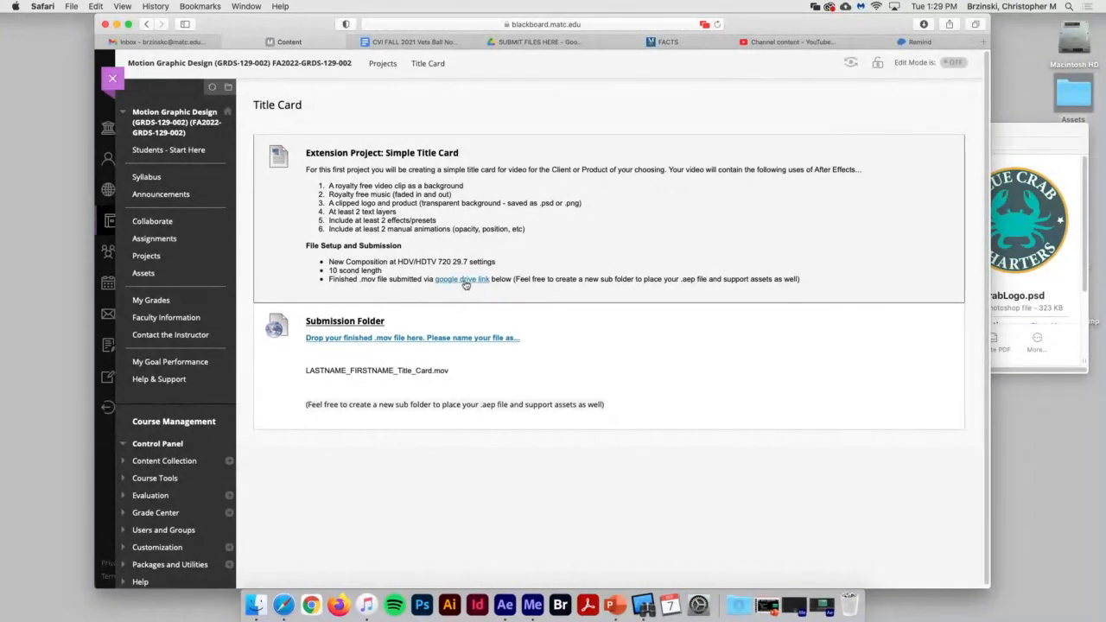
- Follow the submission link to Google Drive, open the SUBMIT FILES HERE folder and browse the submitted title card videos
click(444, 339)
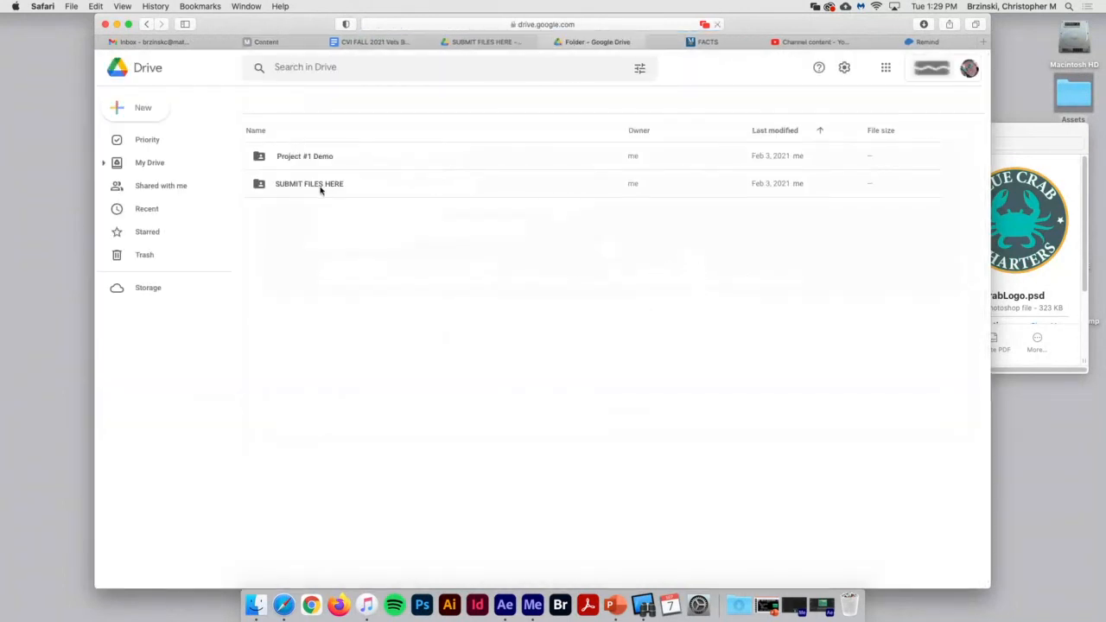
click(308, 187)
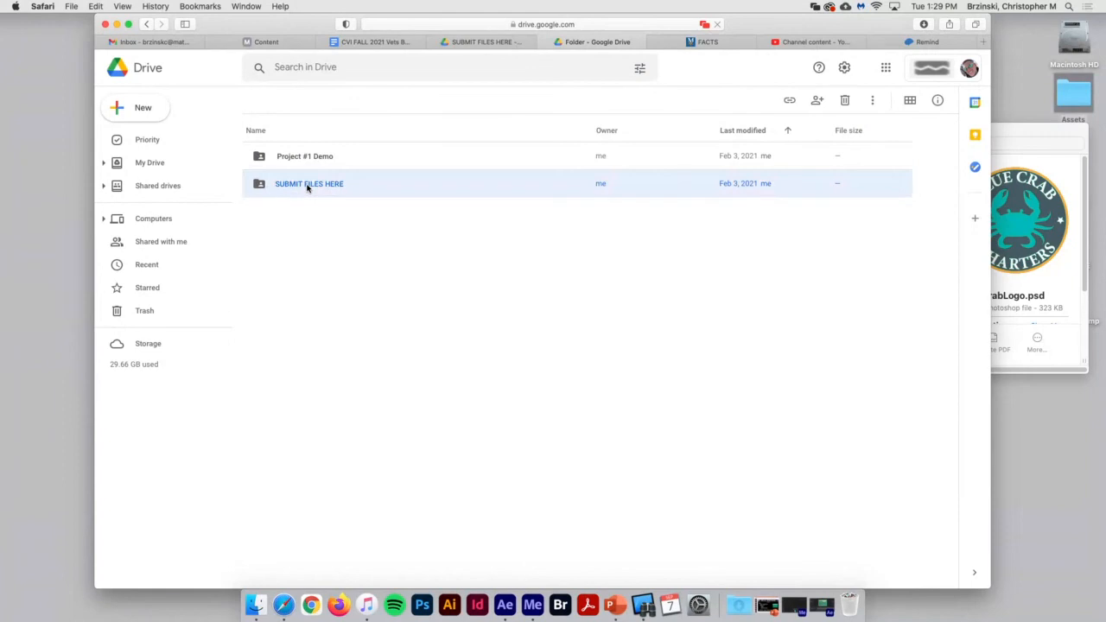
double_click(308, 187)
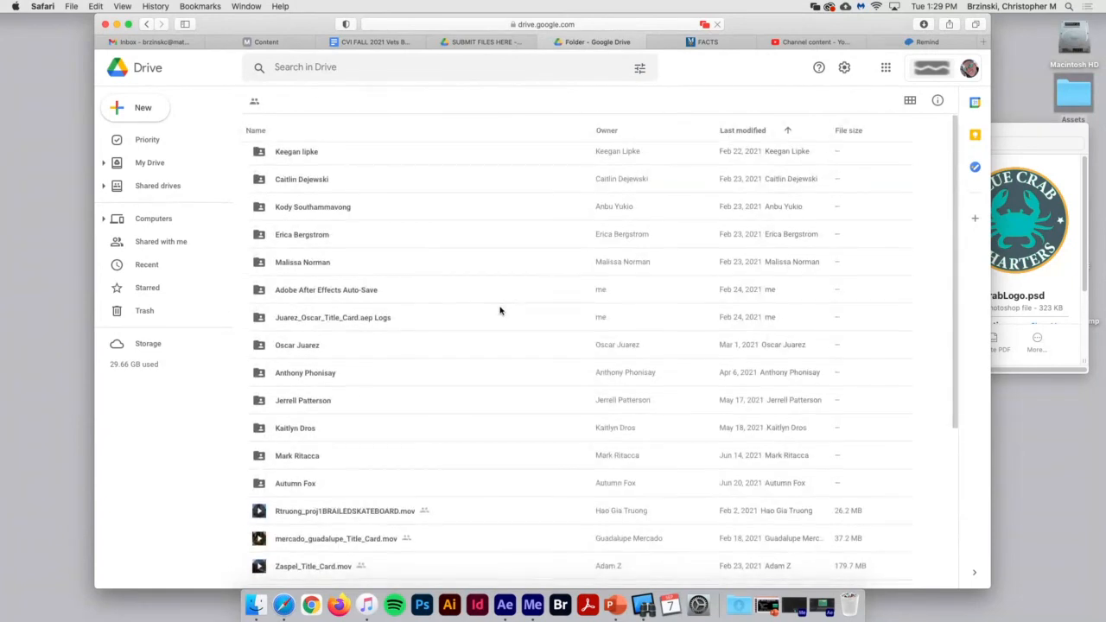
scroll(501, 309, down, 5)
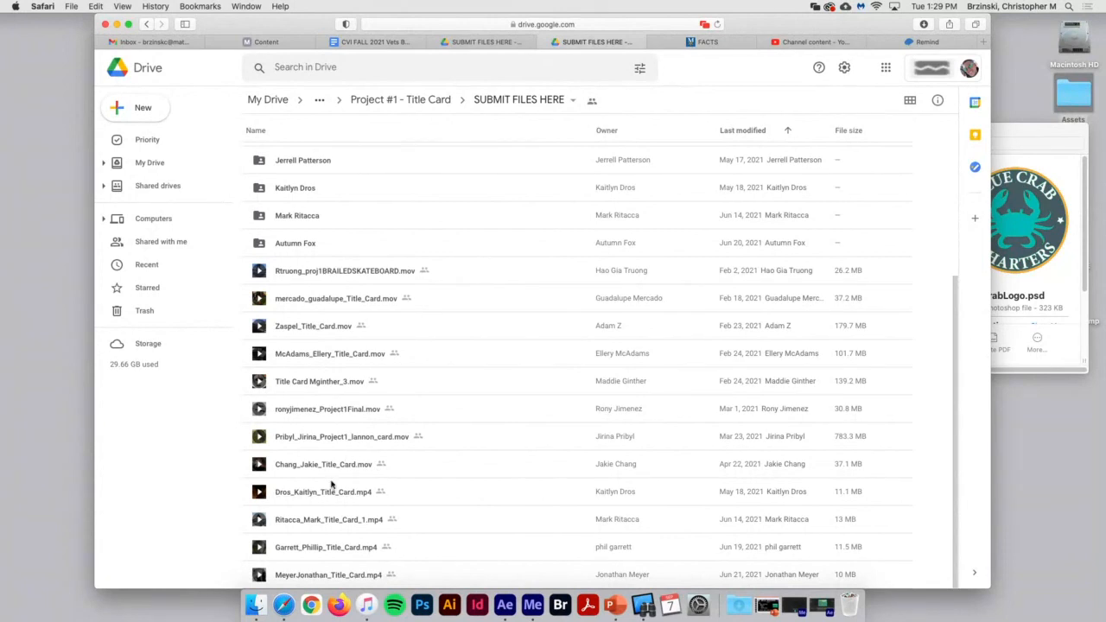
- Play the submitted 179.7 MB title card video, replay it from near the start and mute its sound
double_click(311, 327)
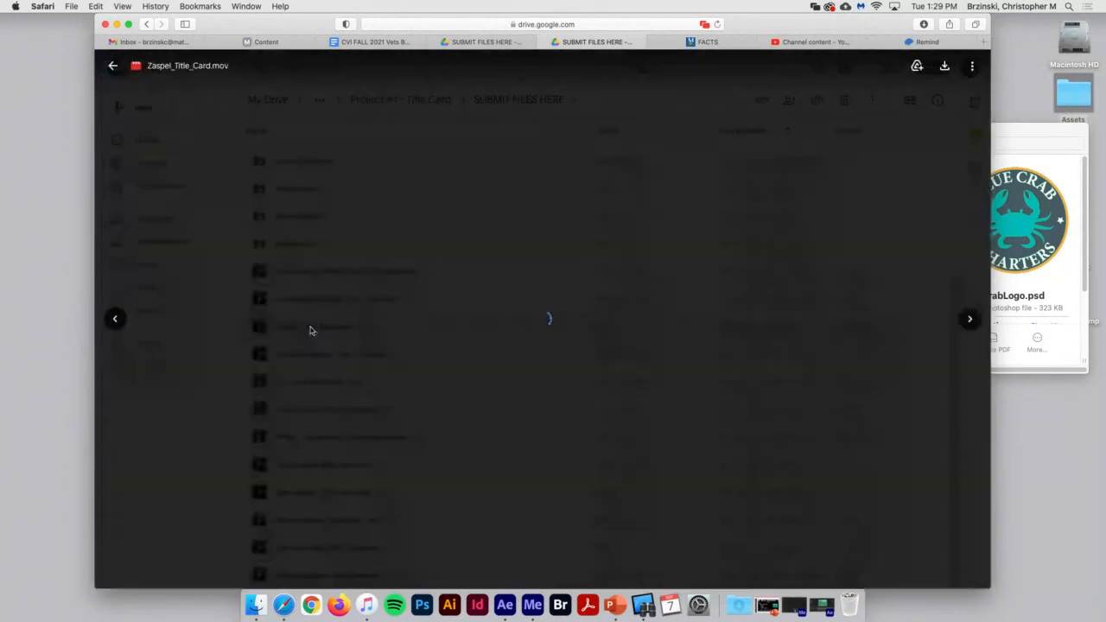
click(561, 336)
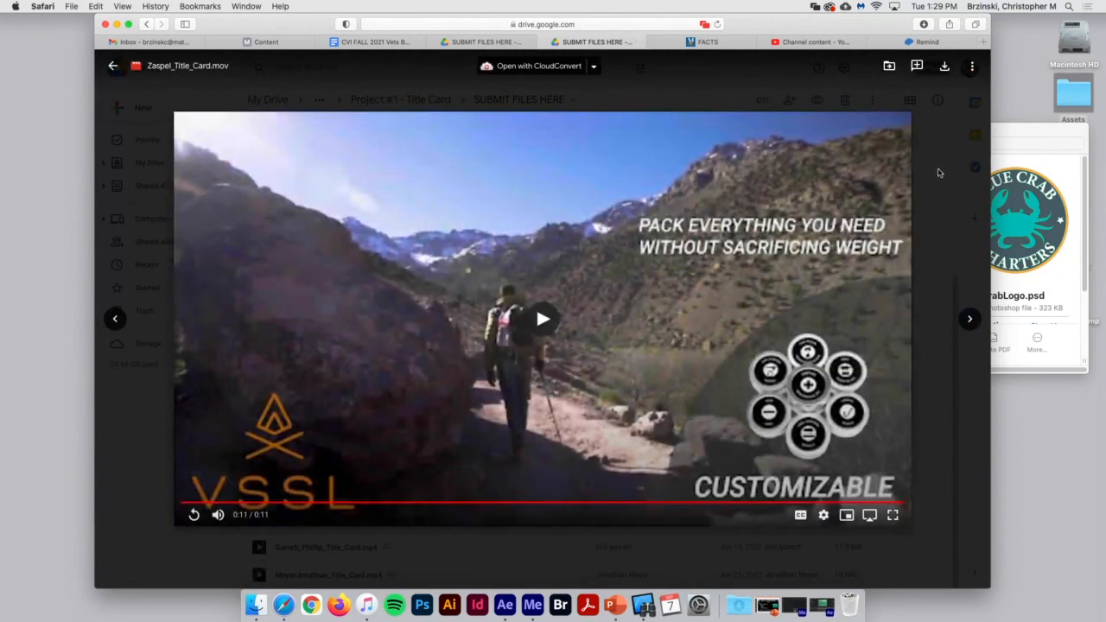
click(244, 503)
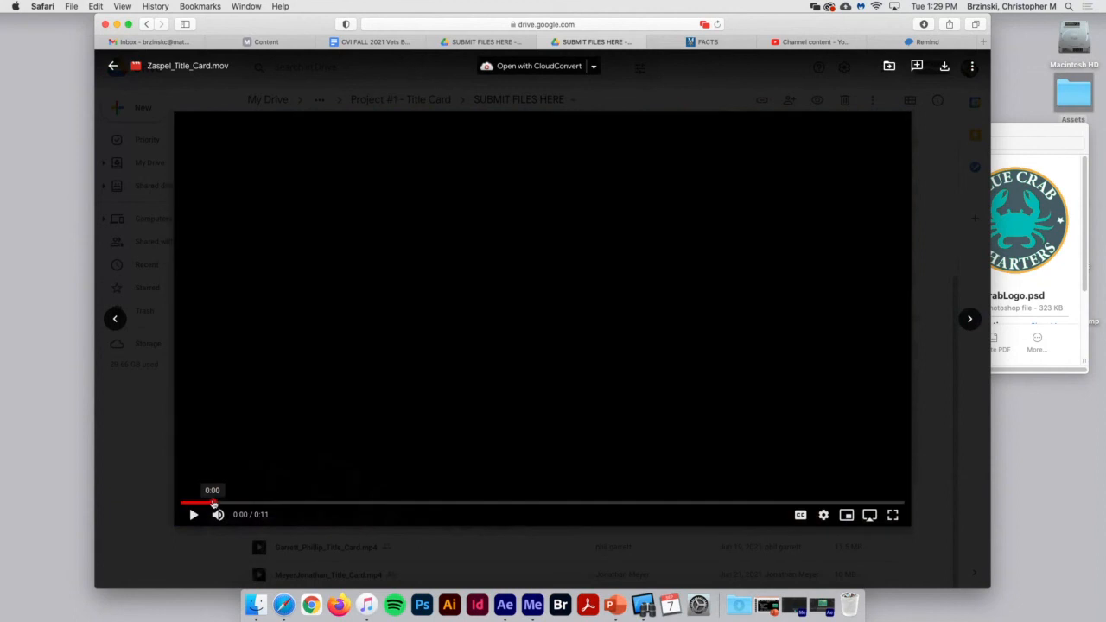
drag(244, 503, 307, 512)
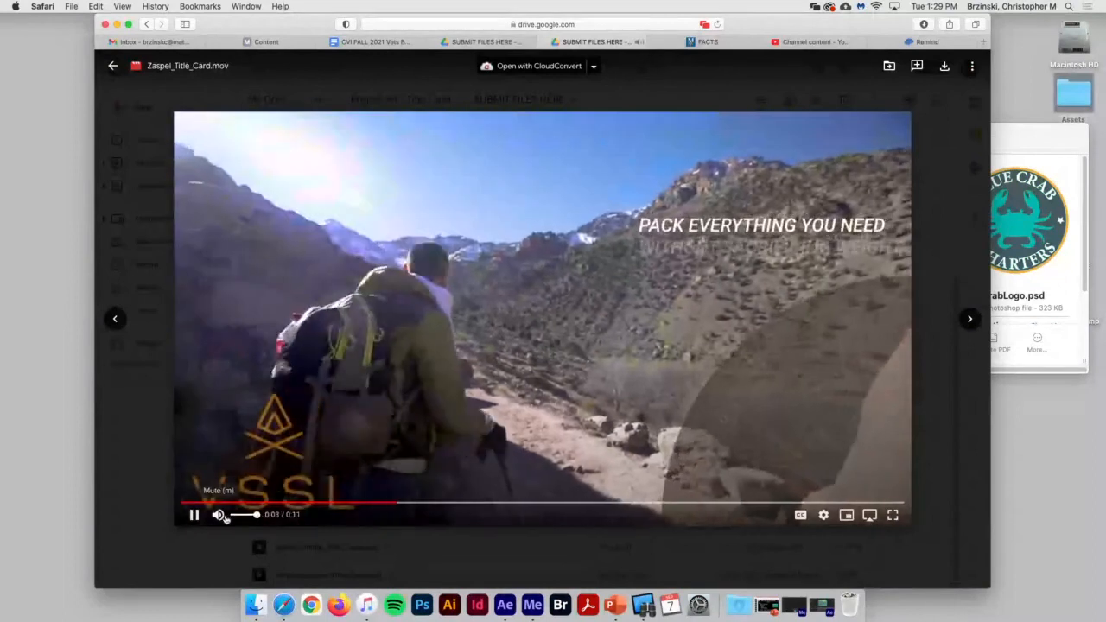
click(219, 515)
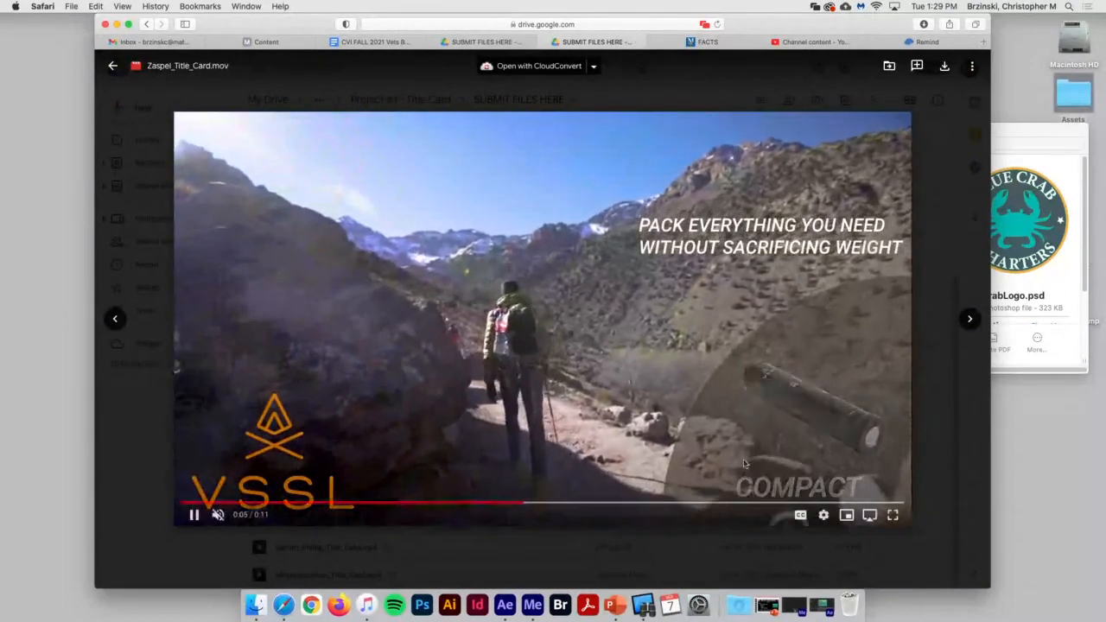